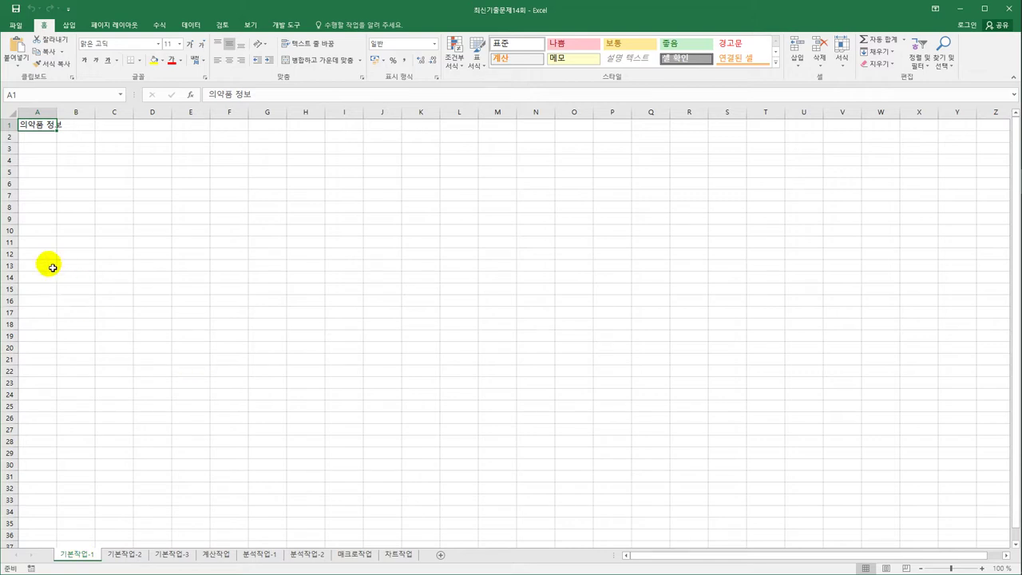
pyautogui.click(41, 153)
pyautogui.moveTo(41, 154); pyautogui.dragTo(226, 255)
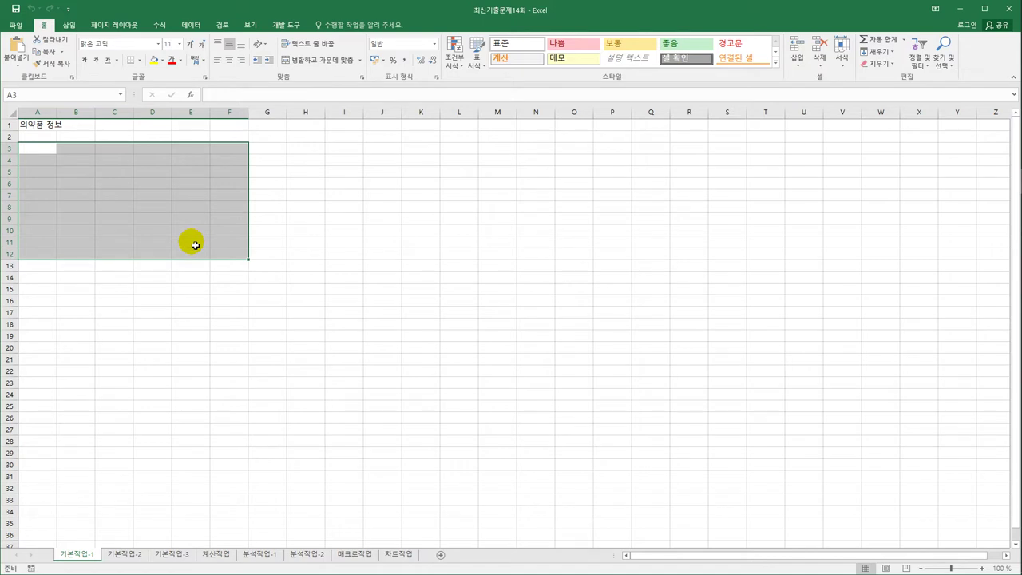
# On the 기본작업-2 sheet, merge and center the title across A1:I1
pyautogui.click(126, 554)
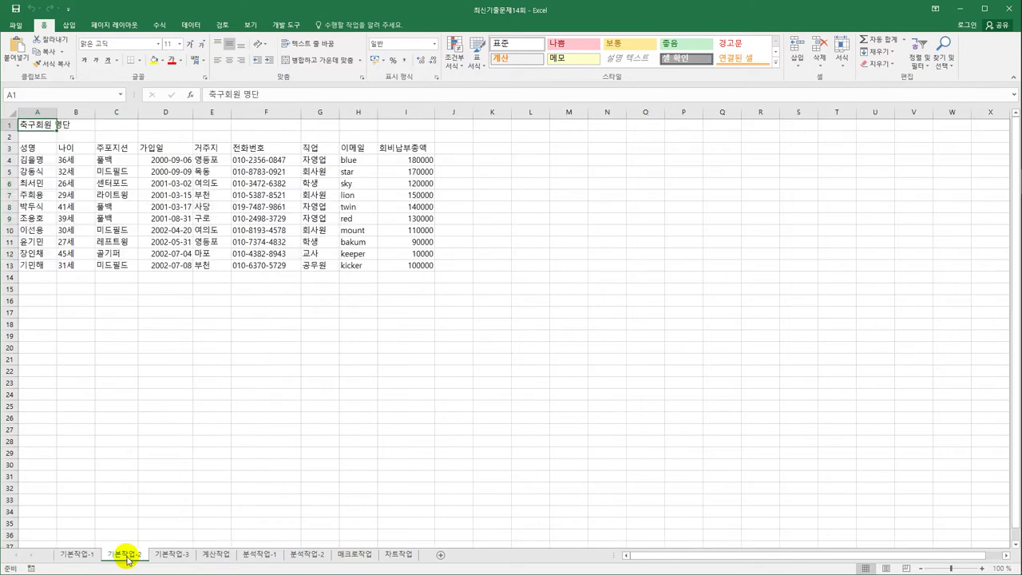
pyautogui.click(439, 421)
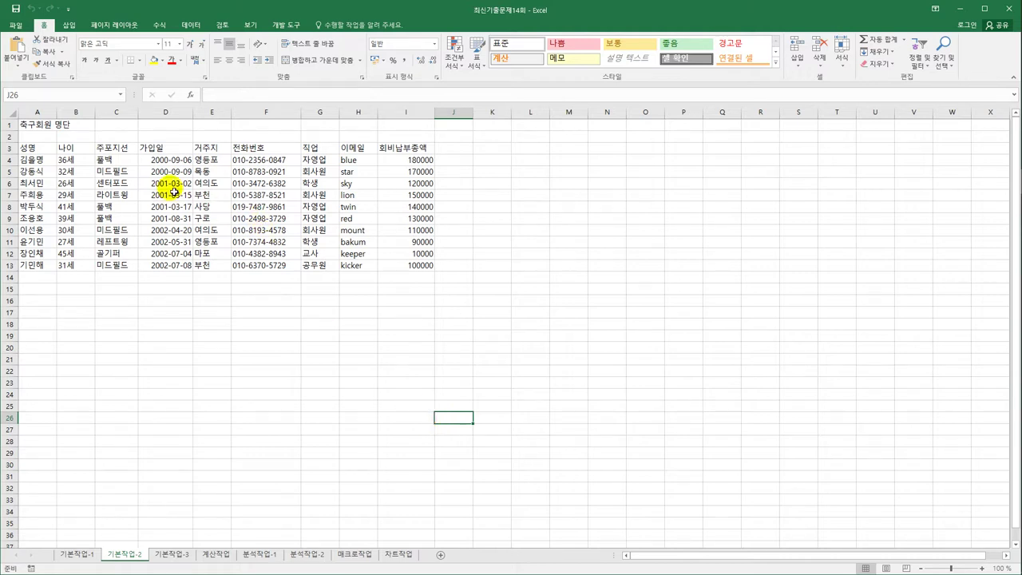
pyautogui.click(47, 126)
pyautogui.moveTo(48, 126); pyautogui.dragTo(396, 128)
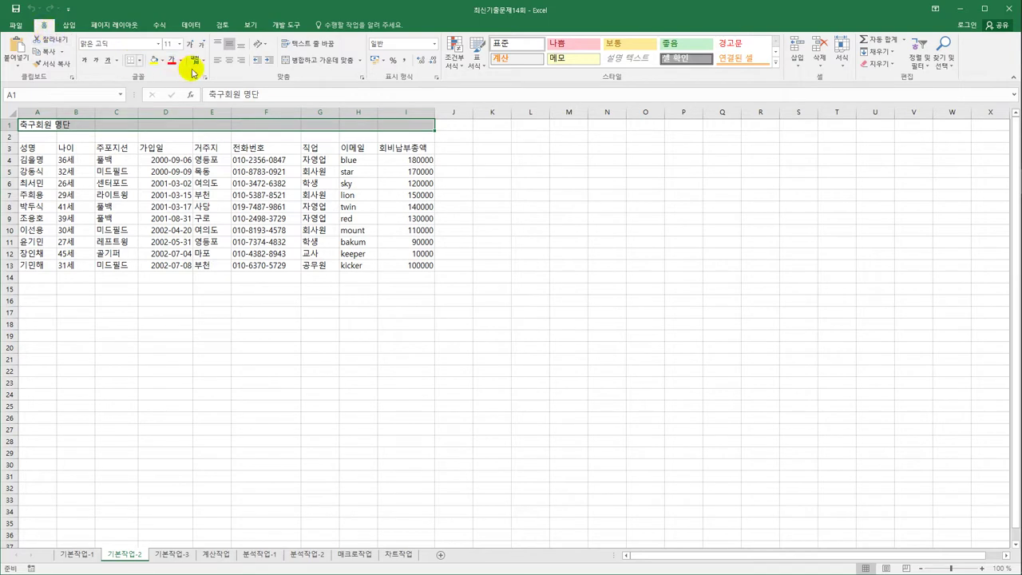
pyautogui.click(312, 64)
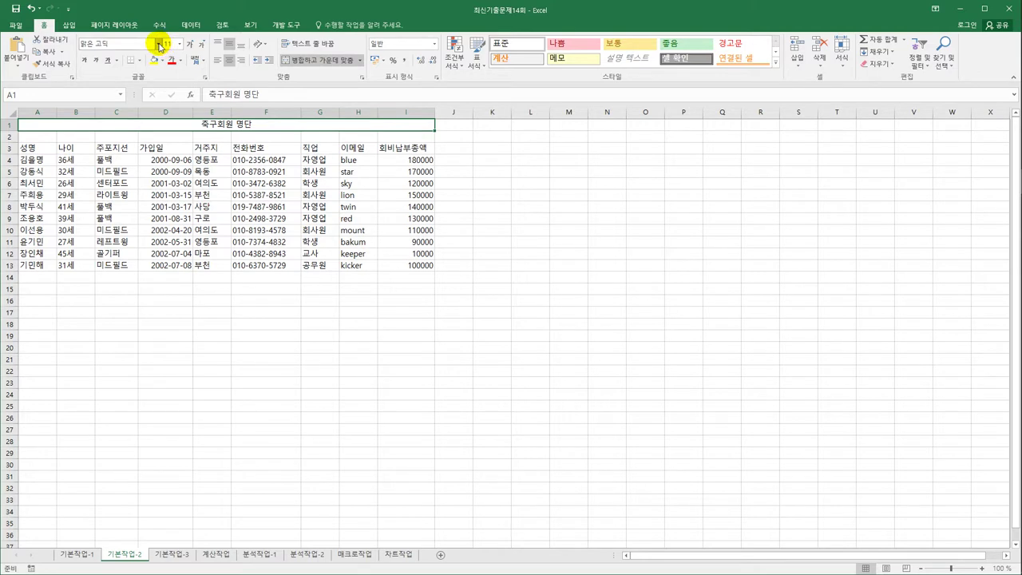
# Set the merged title's font to HY중고딕 at size 18
pyautogui.click(159, 44)
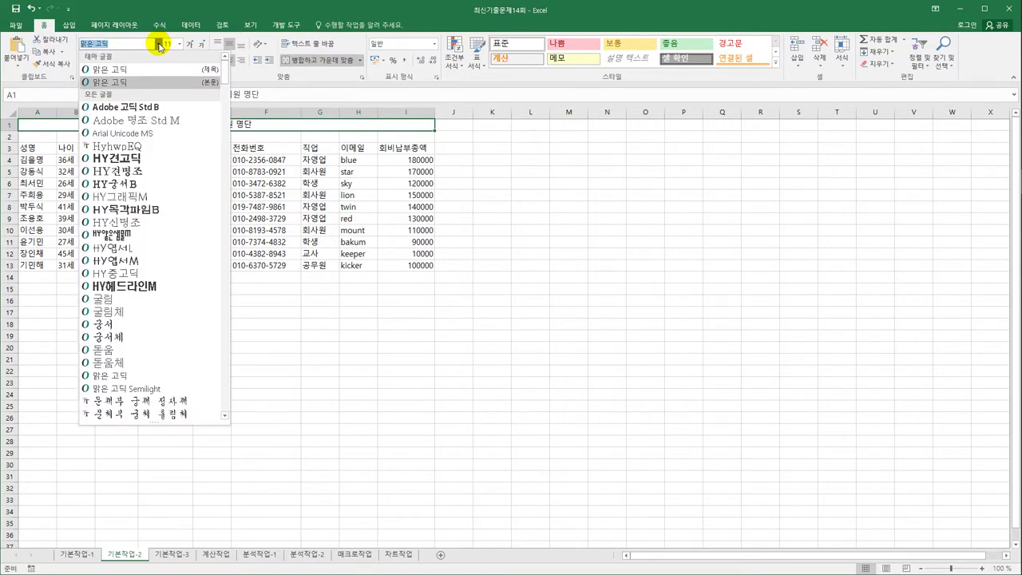
pyautogui.click(149, 277)
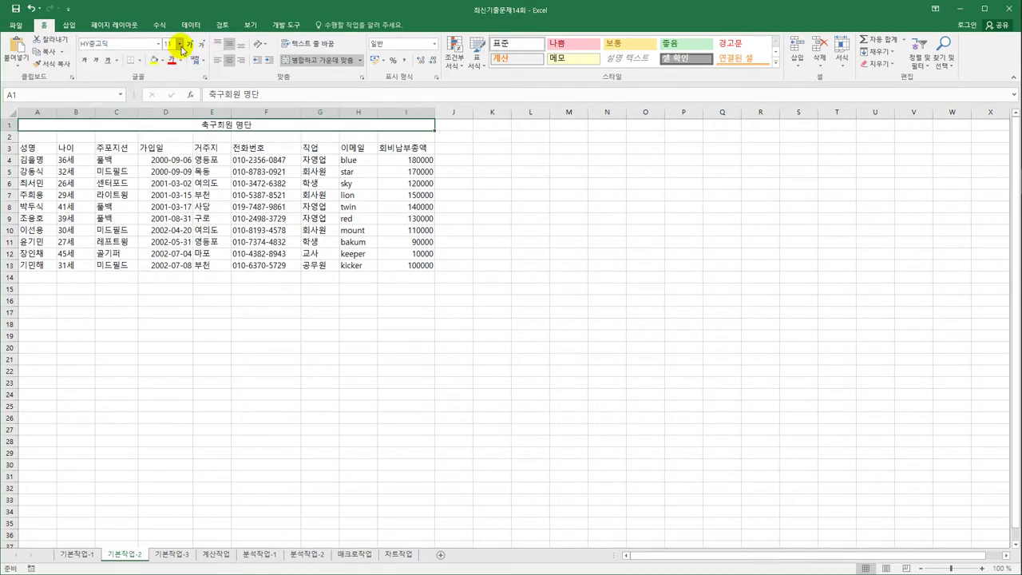
pyautogui.click(180, 44)
pyautogui.click(171, 136)
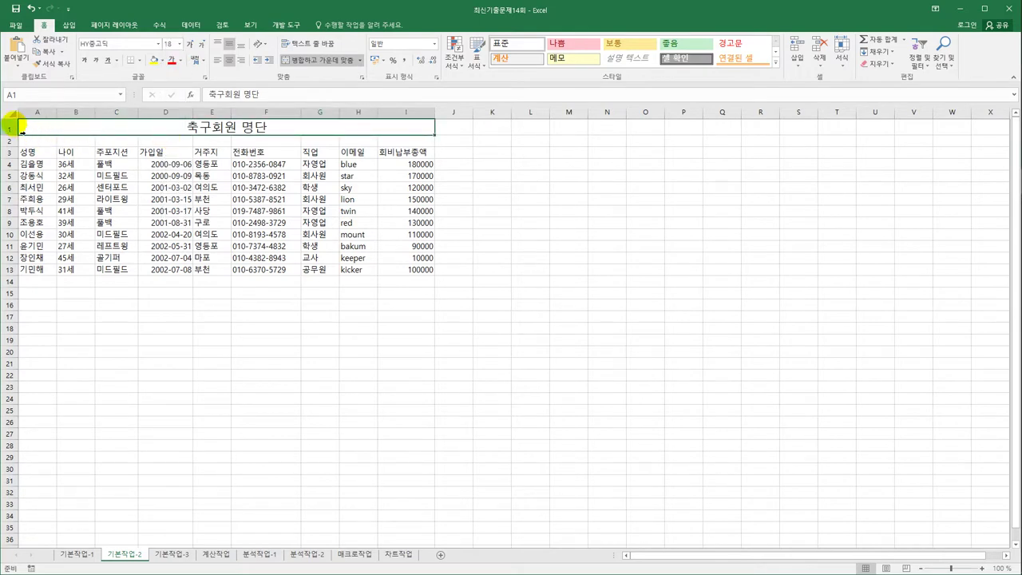
# Set the height of row 1 to 28
pyautogui.click(9, 130)
pyautogui.rightClick(10, 129)
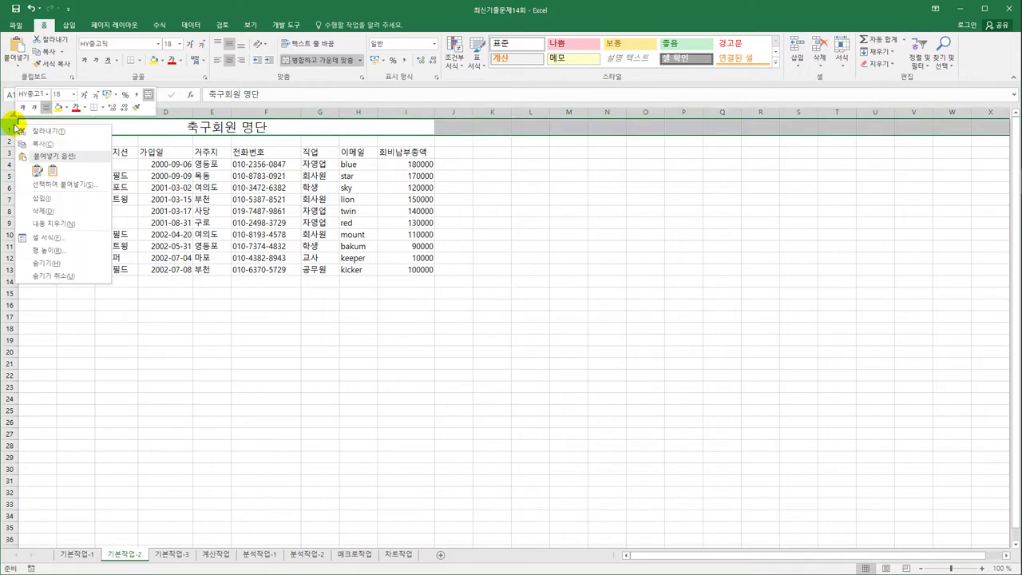
pyautogui.click(49, 250)
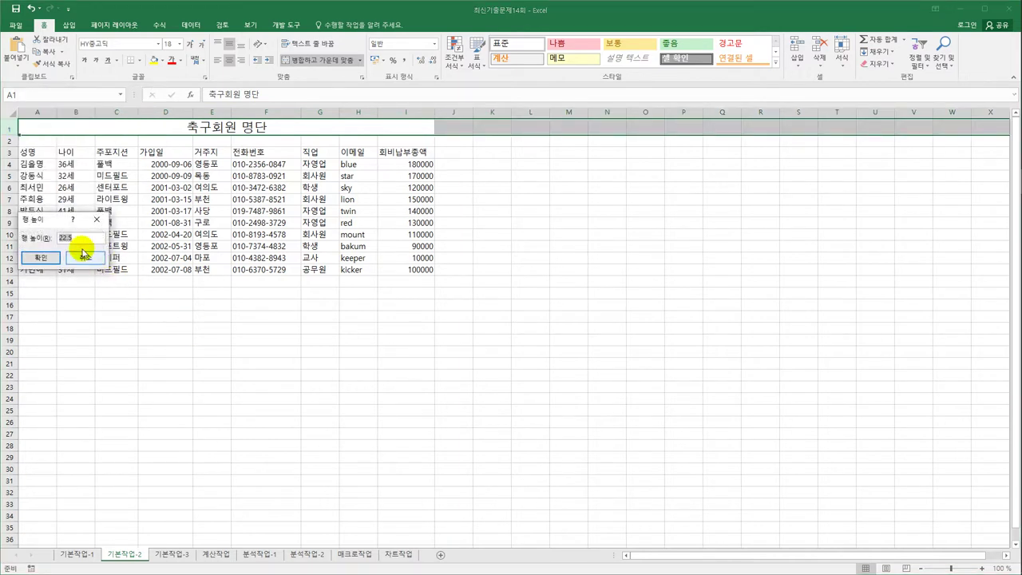
pyautogui.moveTo(57, 225); pyautogui.dragTo(531, 226)
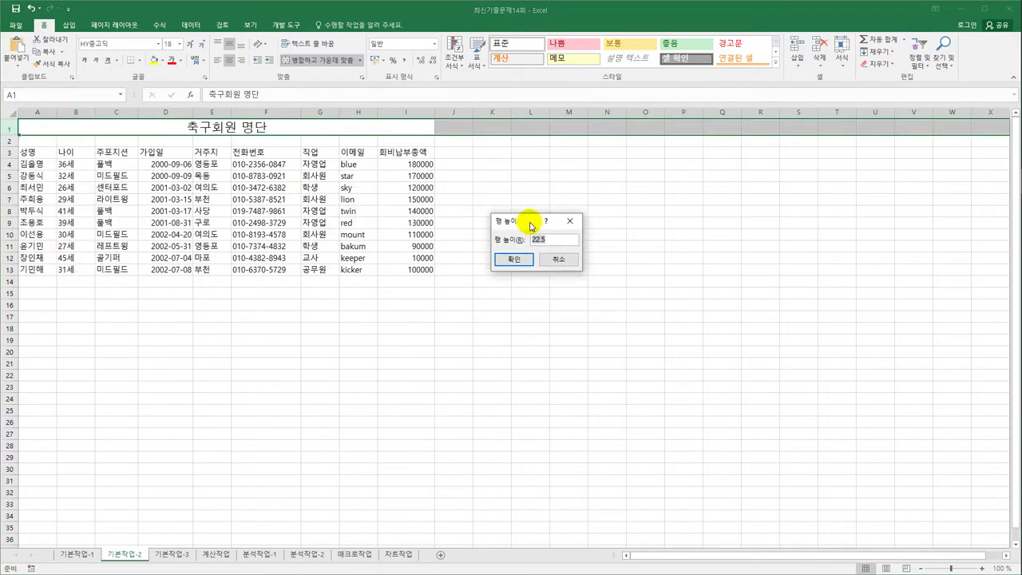
pyautogui.write('28')
pyautogui.click(513, 259)
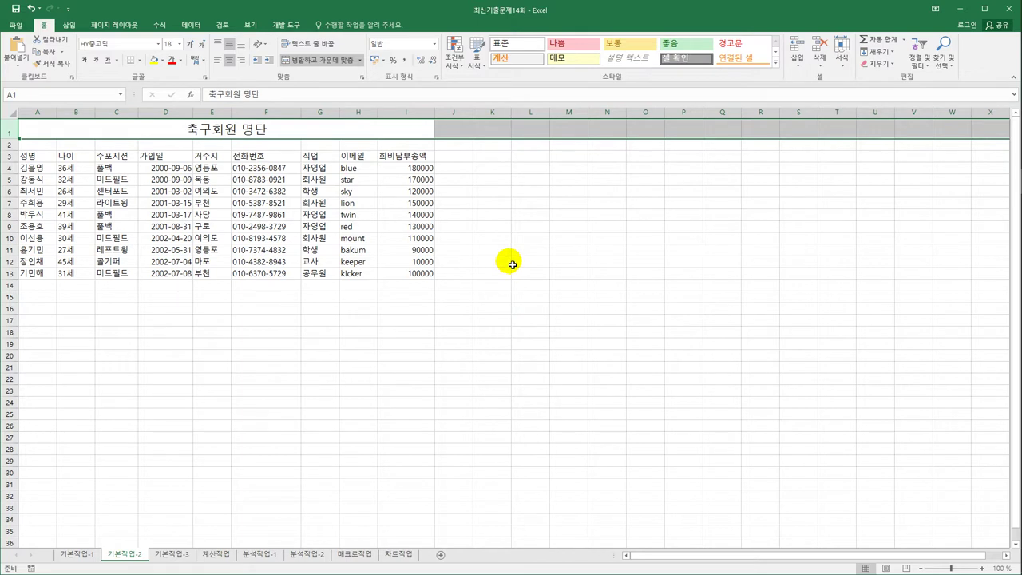
# Apply the 제목 4 cell style to the header cells A3:I3
pyautogui.click(31, 155)
pyautogui.moveTo(128, 157); pyautogui.dragTo(401, 161)
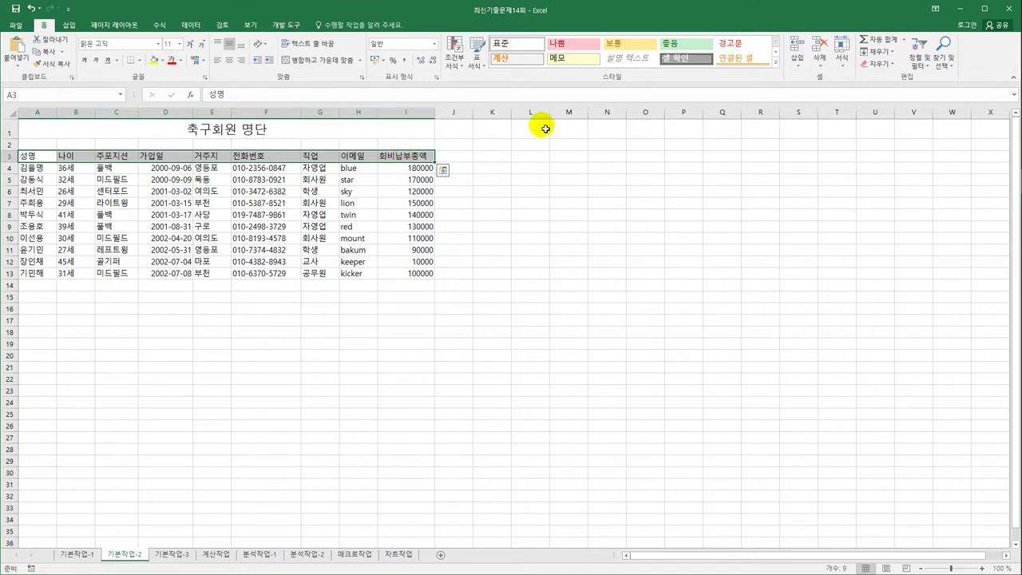
pyautogui.click(774, 64)
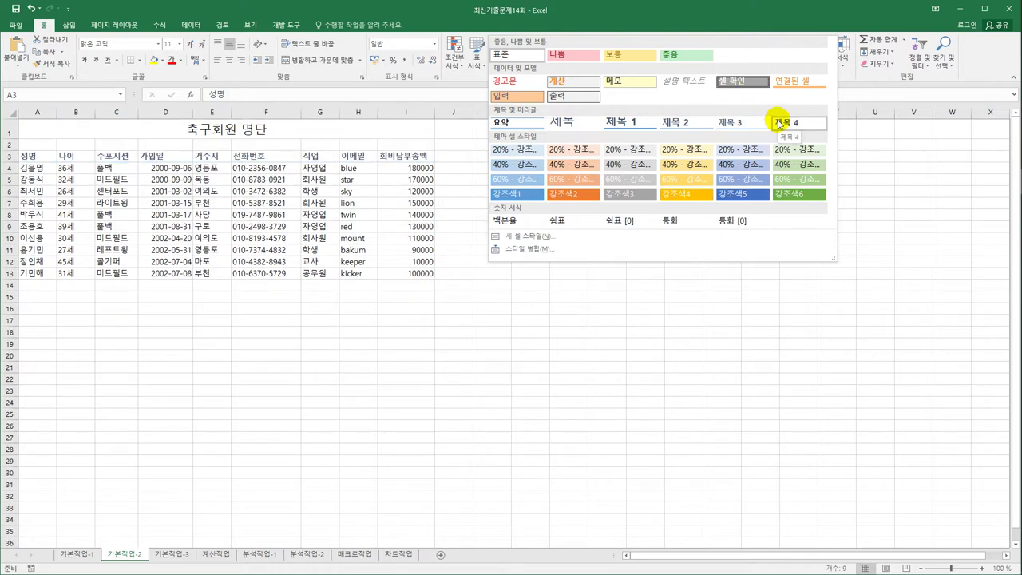
pyautogui.click(779, 123)
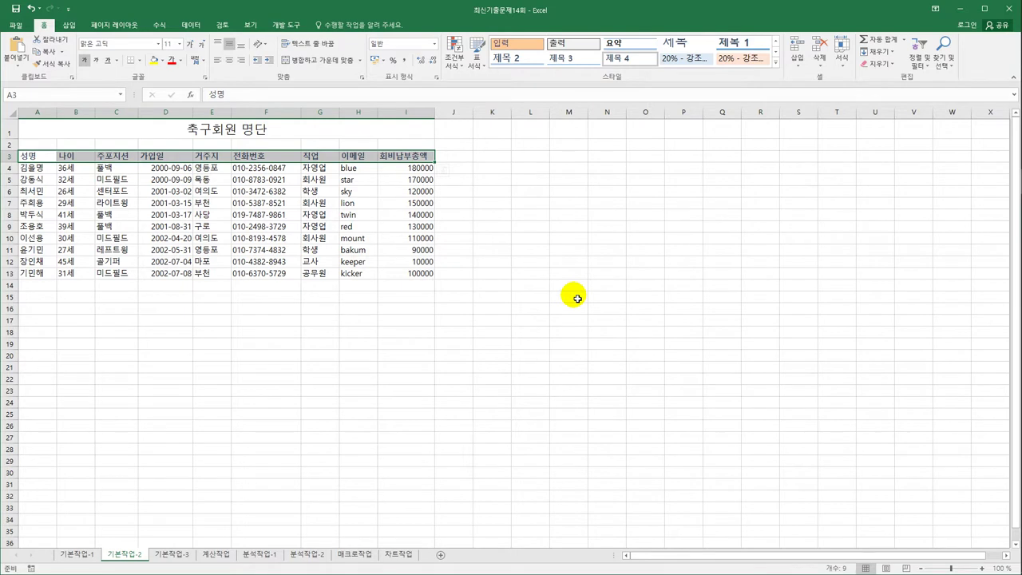
# Define the name 전화번호 for the phone number cells F4:F13
pyautogui.click(239, 168)
pyautogui.moveTo(247, 194); pyautogui.dragTo(256, 277)
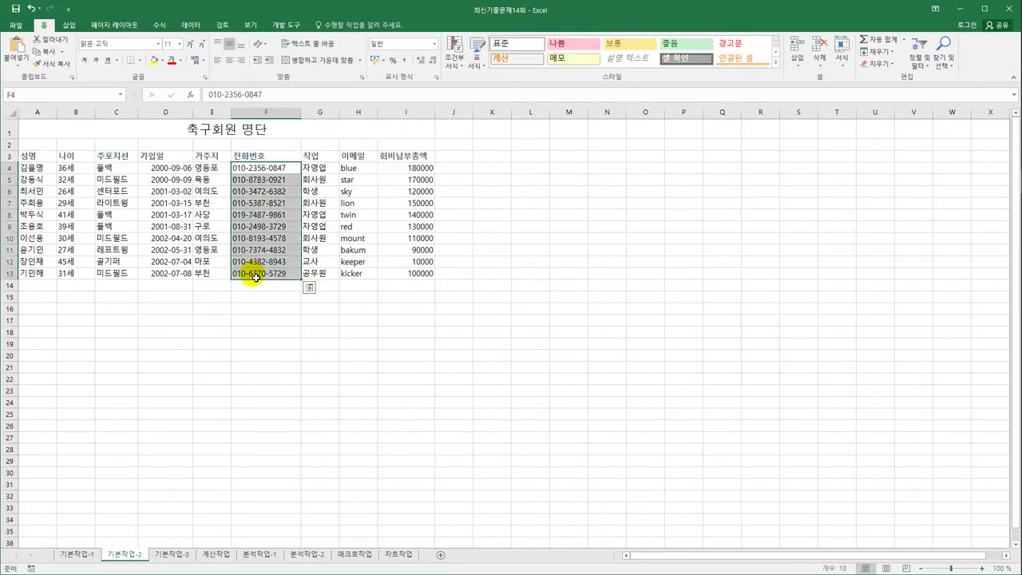
pyautogui.click(69, 103)
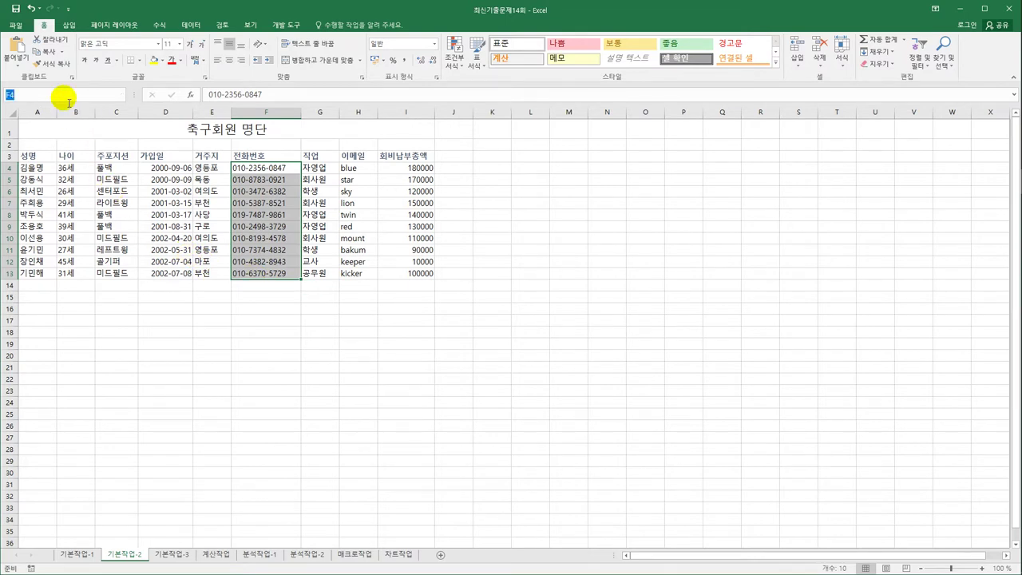
pyautogui.press('BackSpace')
pyautogui.write('전화번호')
pyautogui.press('Return')
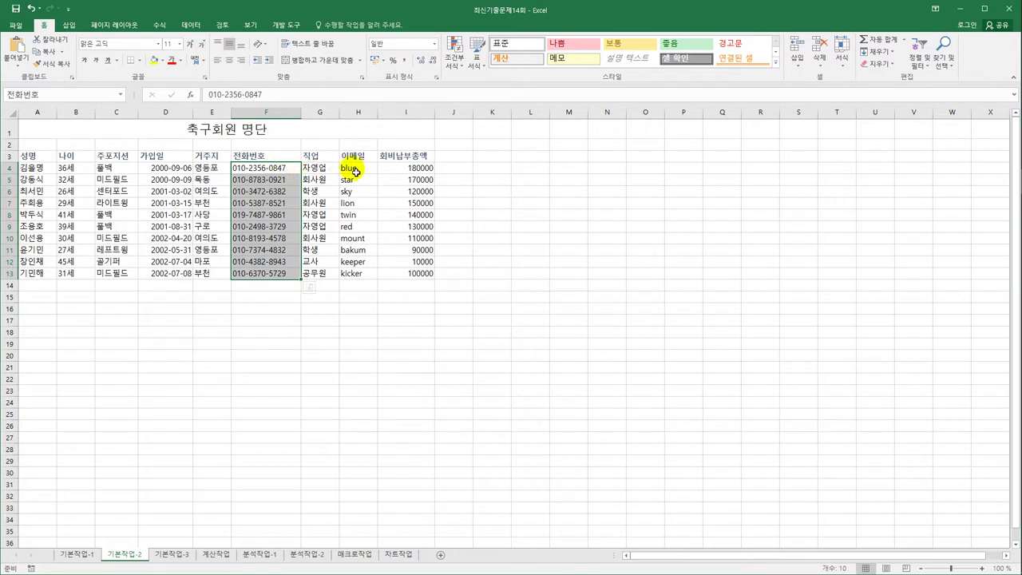
pyautogui.moveTo(349, 167); pyautogui.dragTo(357, 274)
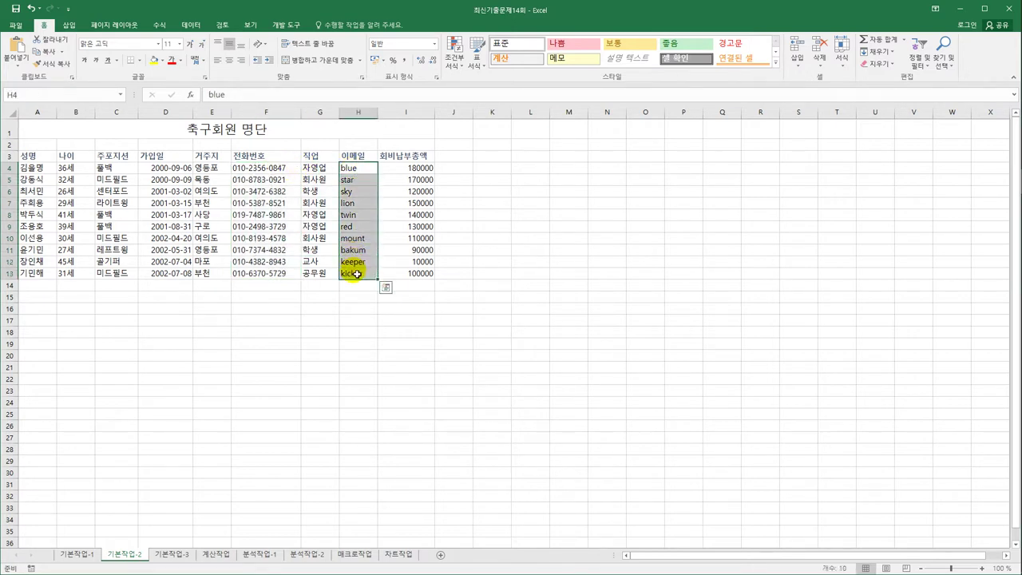
pyautogui.rightClick(355, 190)
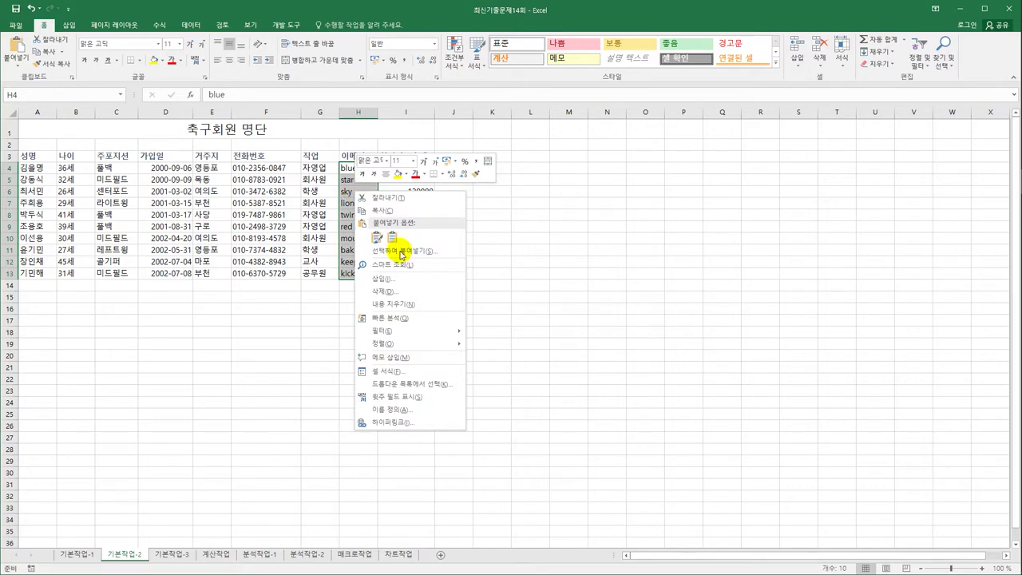
pyautogui.click(429, 372)
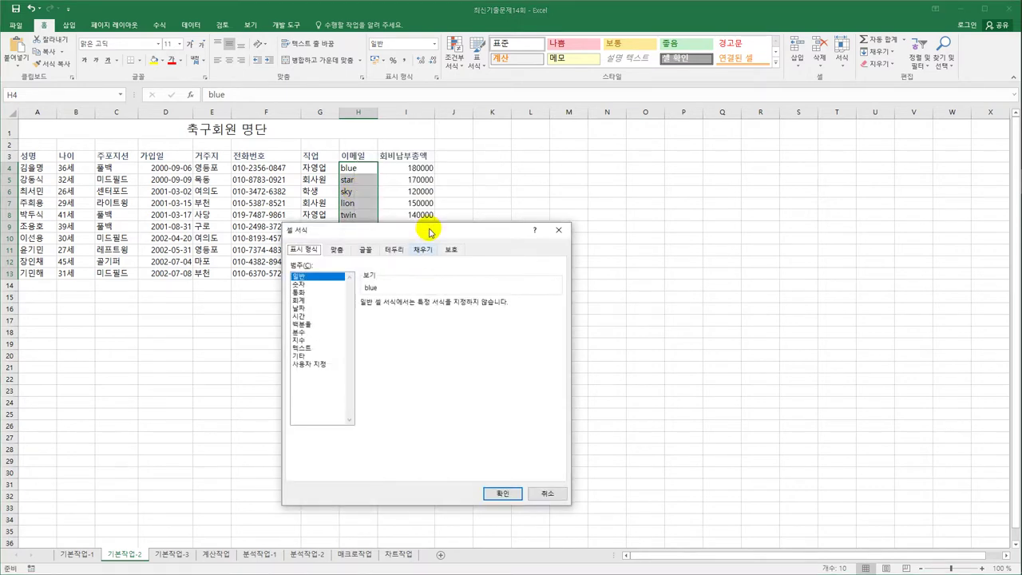
pyautogui.moveTo(427, 225); pyautogui.dragTo(627, 155)
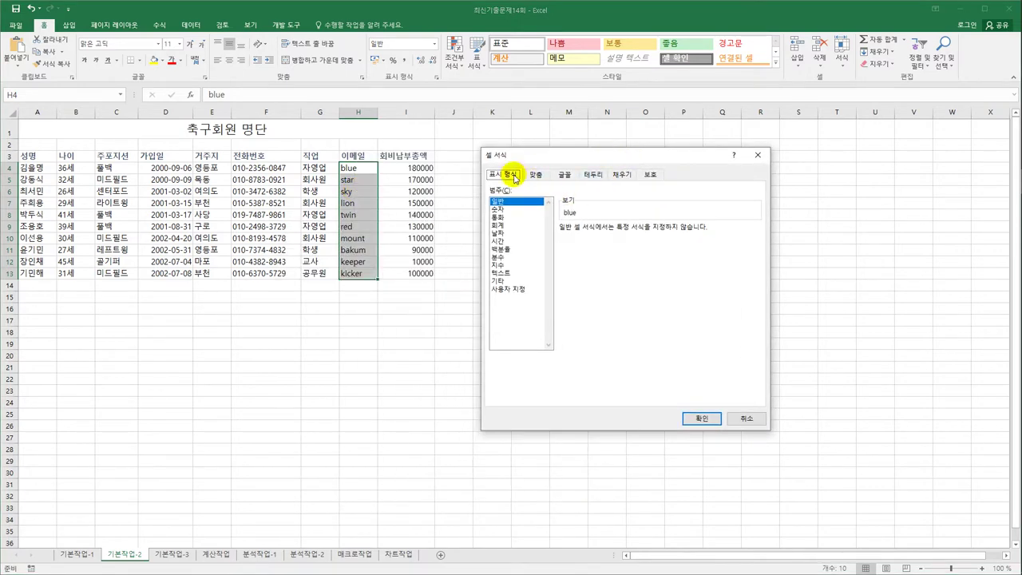
pyautogui.click(512, 290)
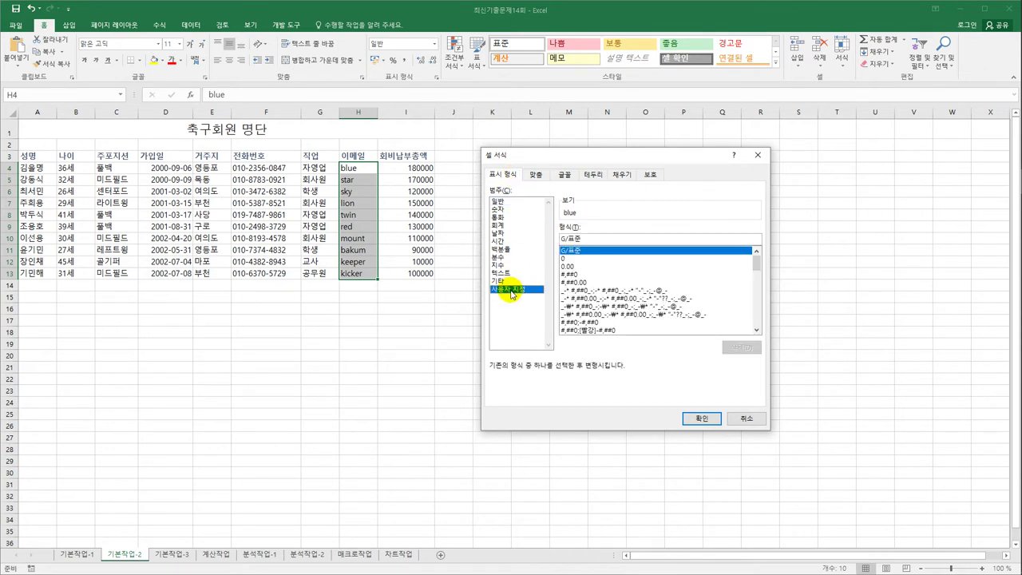
pyautogui.moveTo(592, 239); pyautogui.dragTo(547, 238)
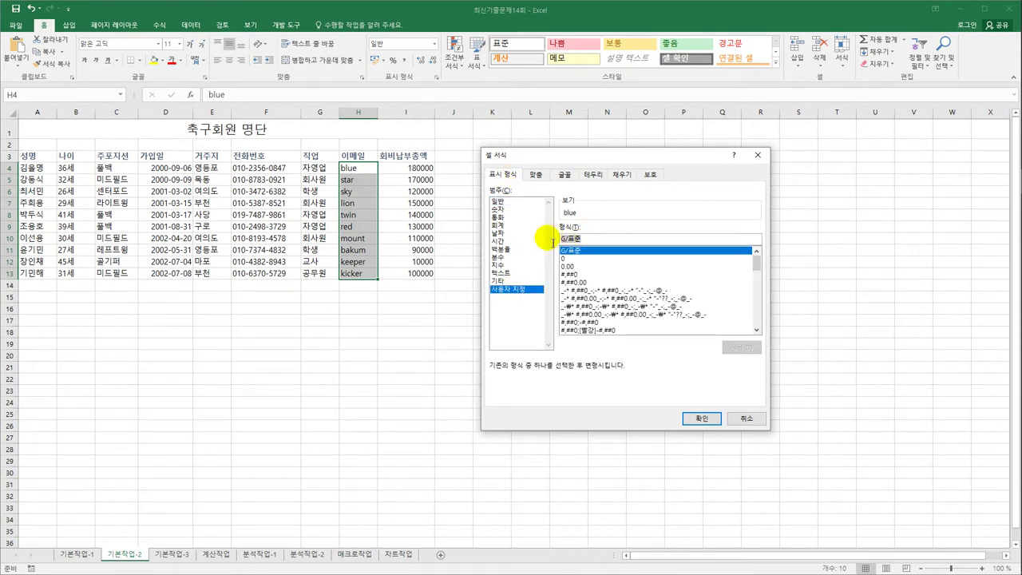
pyautogui.write('@')
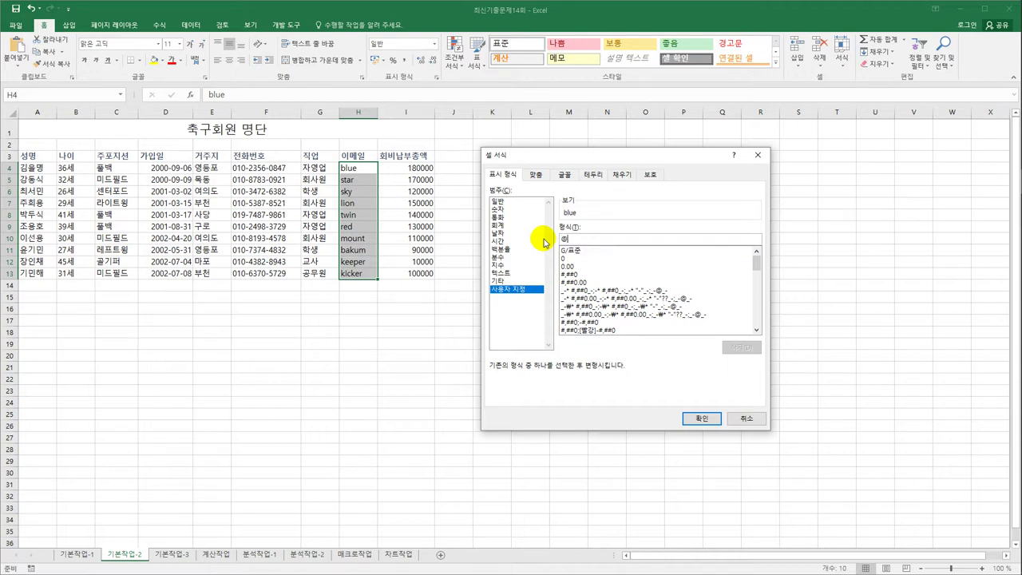
pyautogui.write('"@ㅎ')
pyautogui.press('BackSpace')
pyautogui.write('korcham.net')
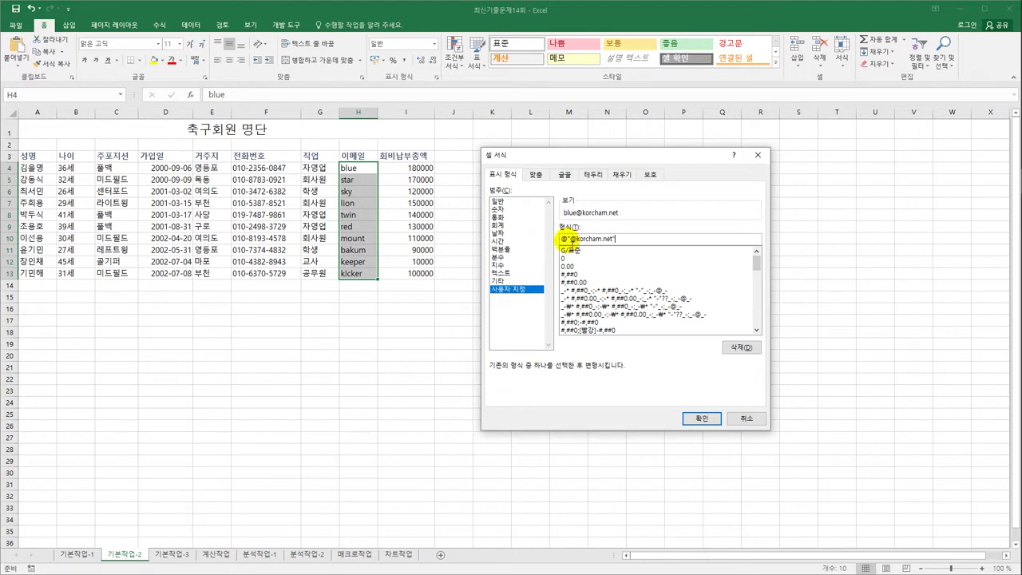
pyautogui.doubleClick(564, 238)
pyautogui.moveTo(561, 238); pyautogui.dragTo(568, 238)
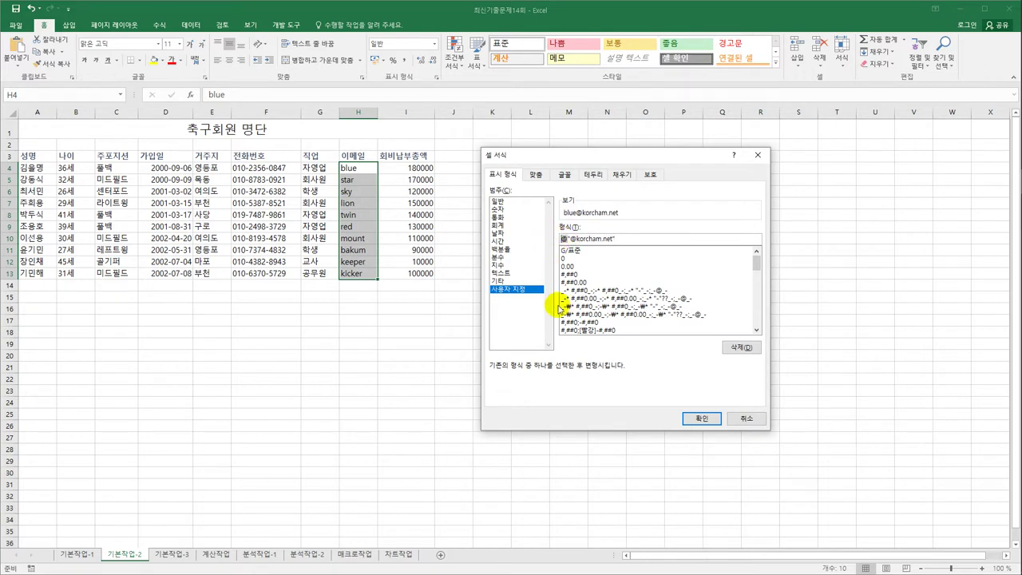
pyautogui.click(576, 241)
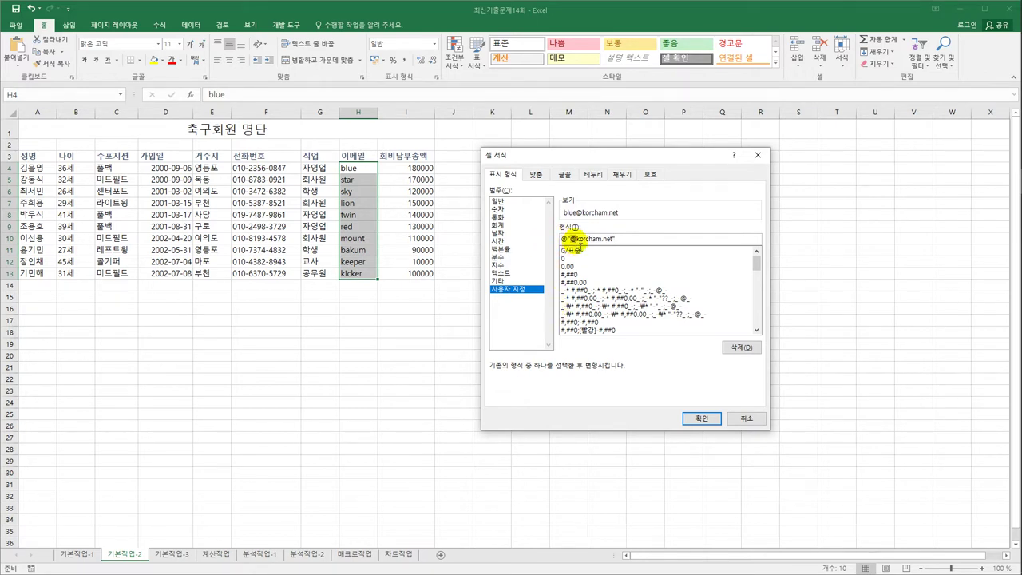
pyautogui.click(644, 241)
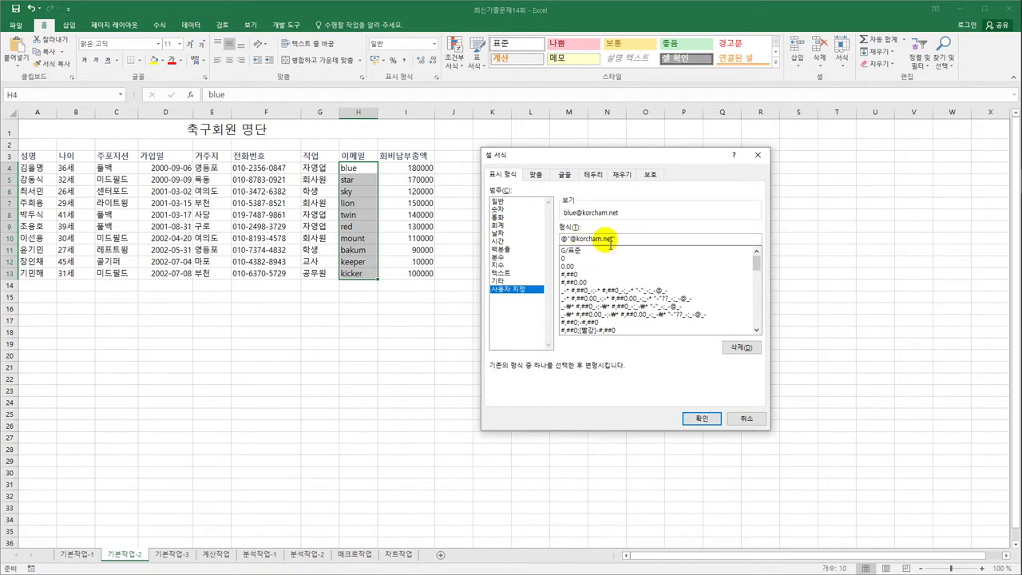
pyautogui.moveTo(568, 239); pyautogui.dragTo(637, 243)
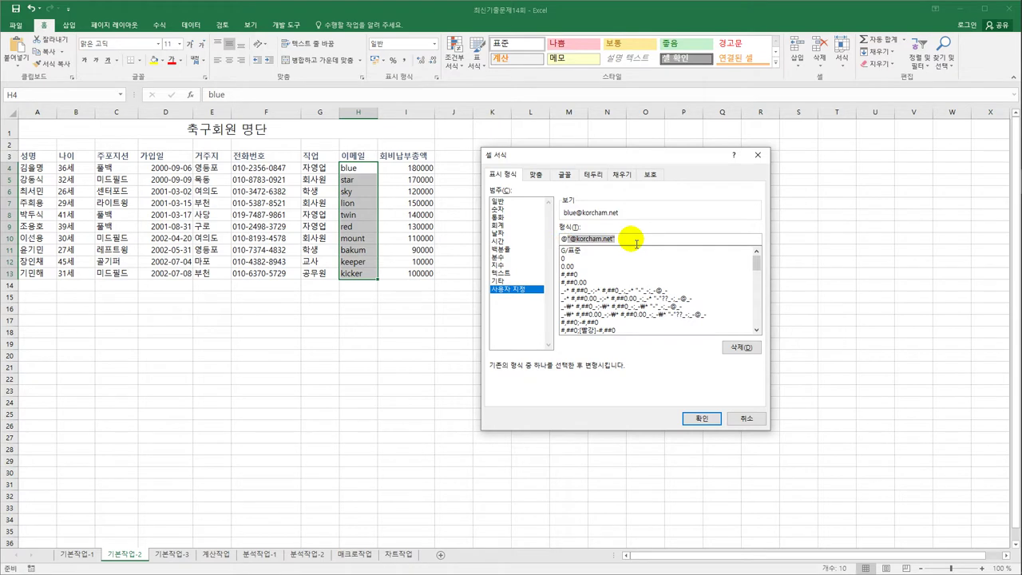
pyautogui.click(636, 243)
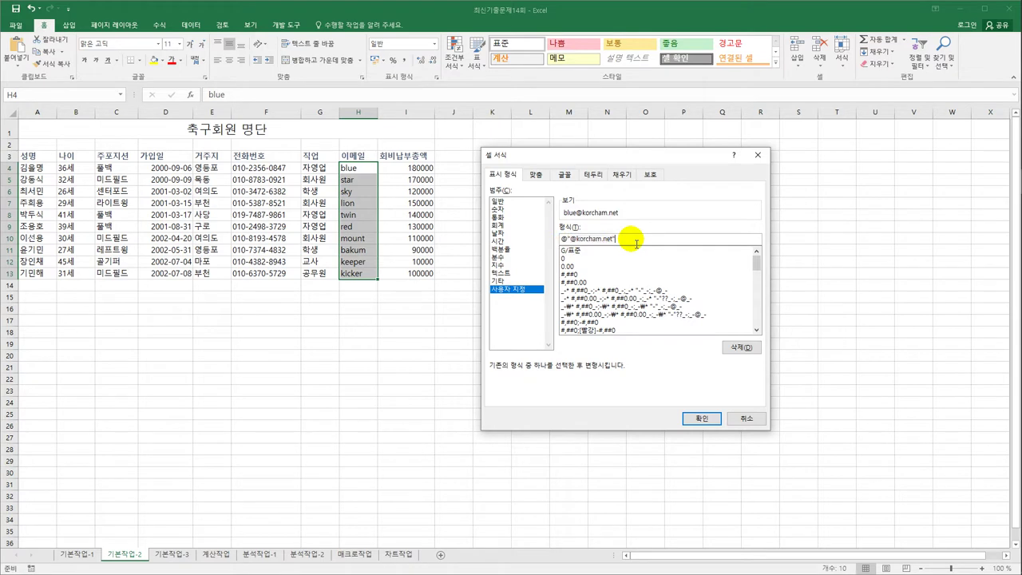
pyautogui.click(699, 418)
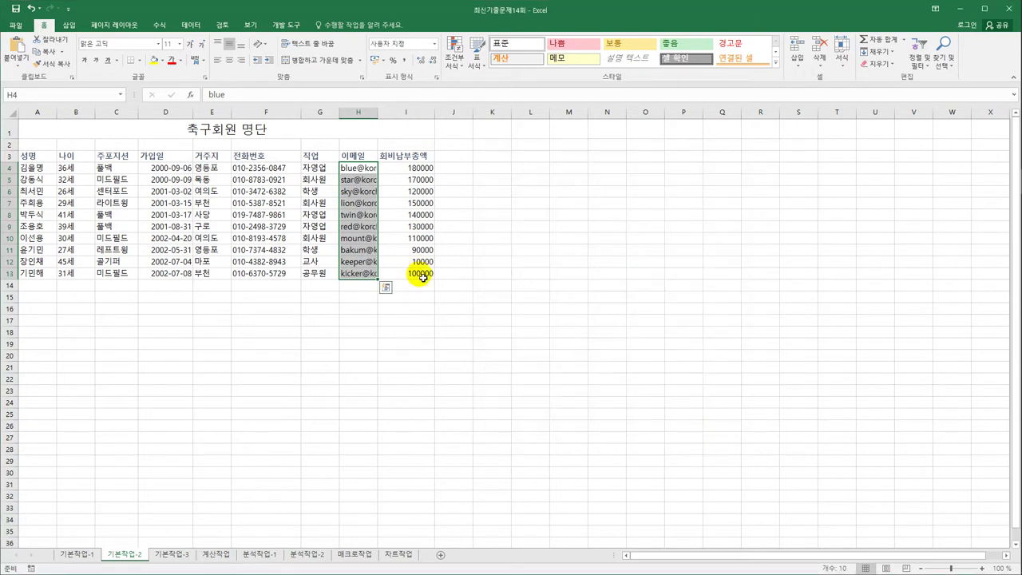
# Autofit the width of column H to its contents
pyautogui.click(379, 119)
pyautogui.doubleClick(383, 119)
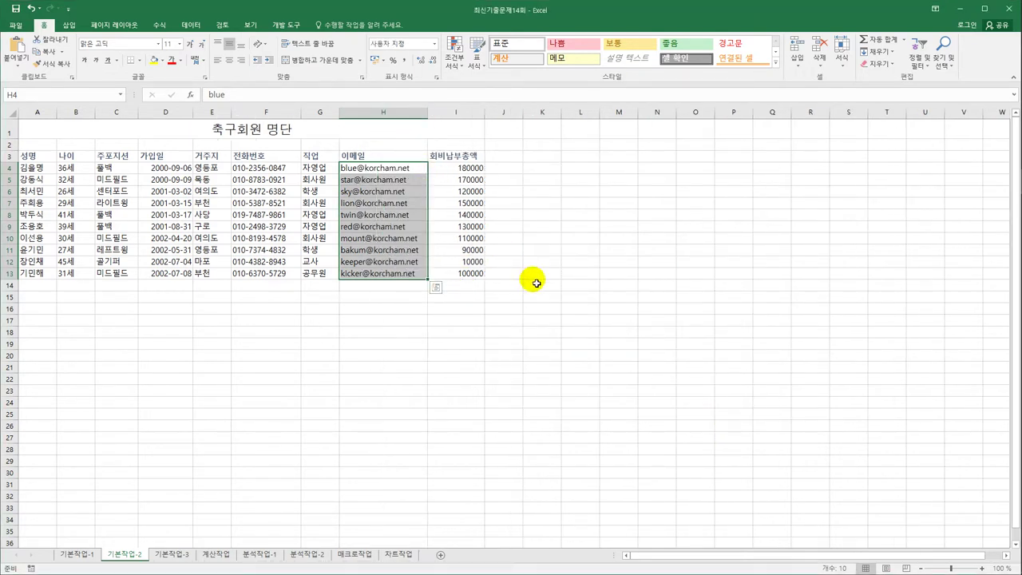
# Apply all borders to the table range A3:I13
pyautogui.moveTo(28, 156); pyautogui.dragTo(459, 273)
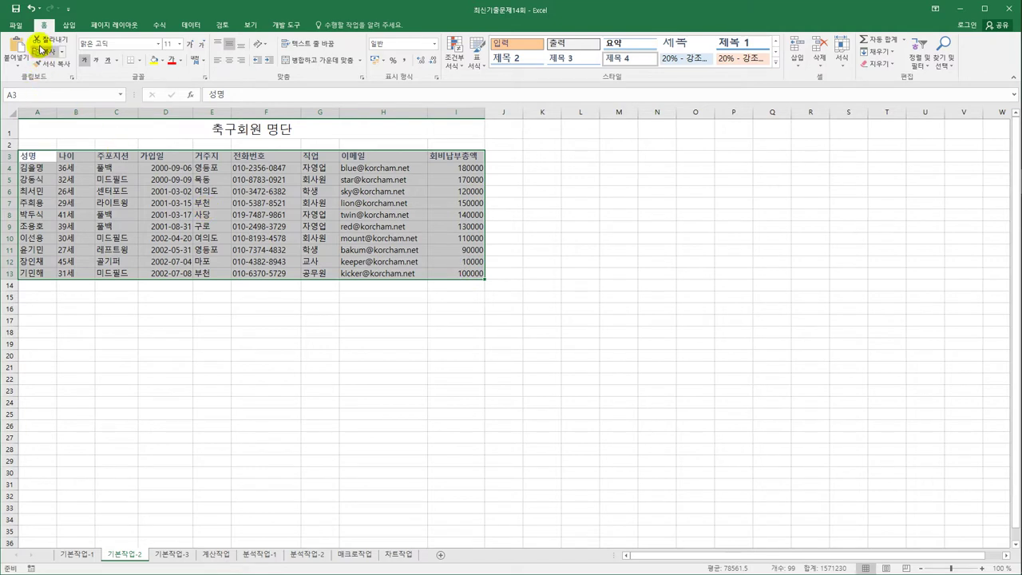
pyautogui.click(138, 61)
pyautogui.click(160, 150)
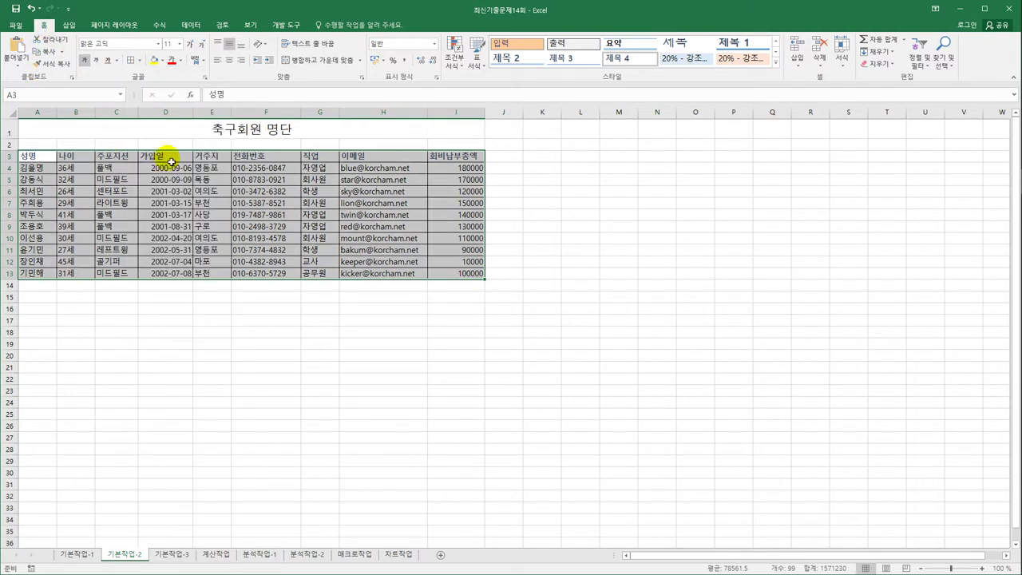
# On the 기본작업-3 sheet, copy the 성별 header and the value 여 from B3:B4 to A20:A21 as a filter criterion
pyautogui.click(450, 276)
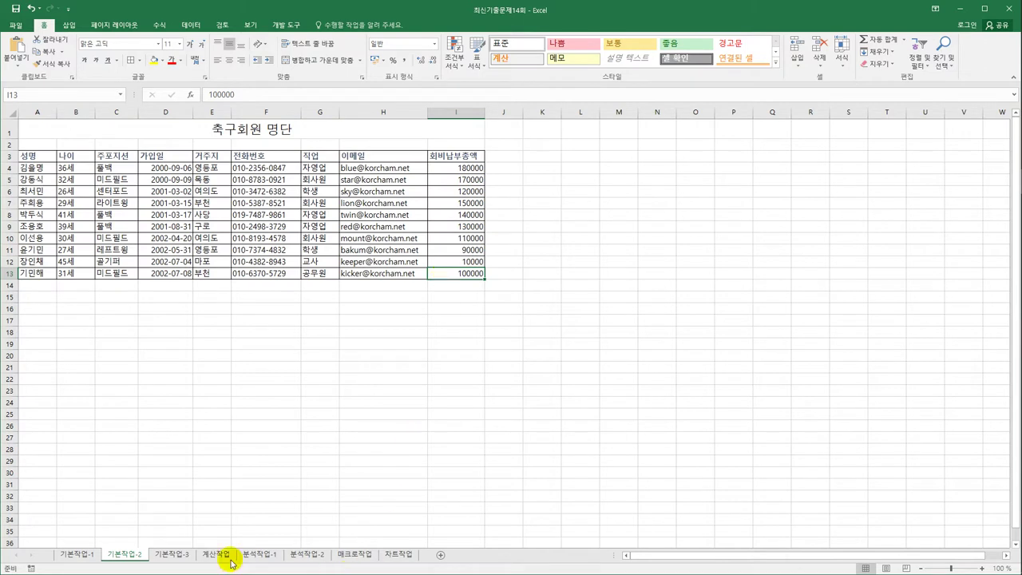
pyautogui.click(186, 556)
pyautogui.click(401, 418)
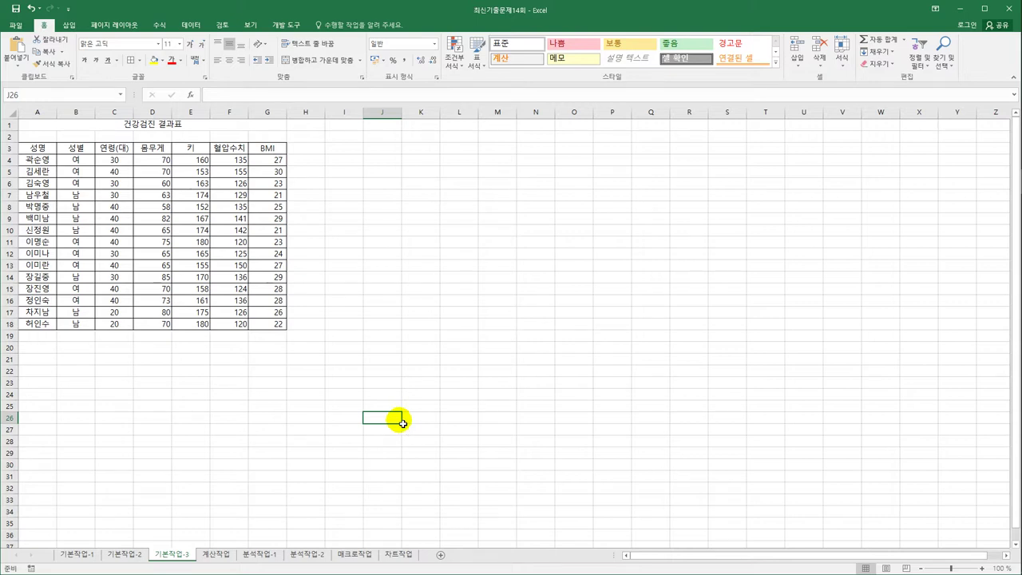
pyautogui.moveTo(75, 150); pyautogui.dragTo(76, 162)
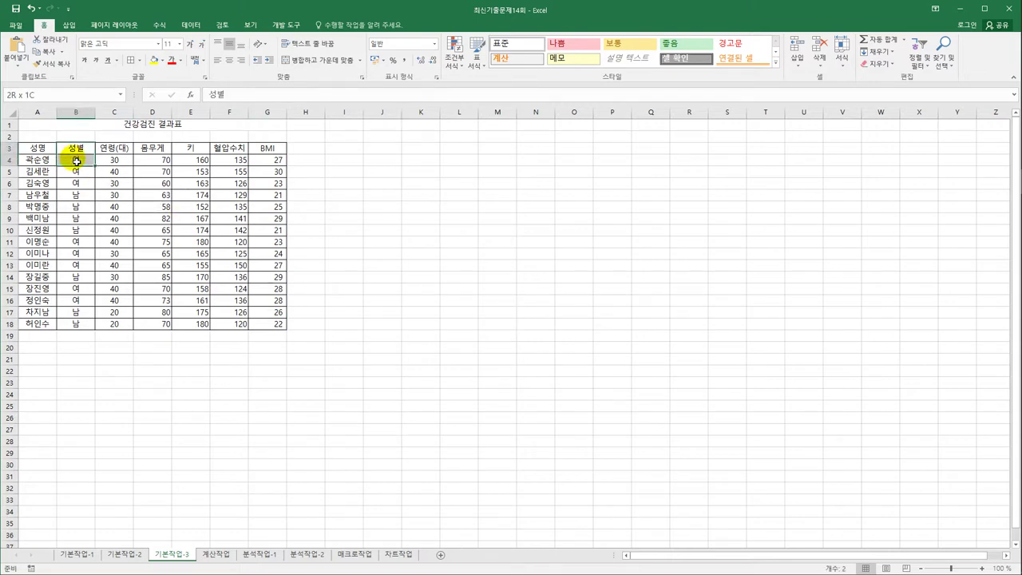
pyautogui.hotkey('ctrl', 'c')
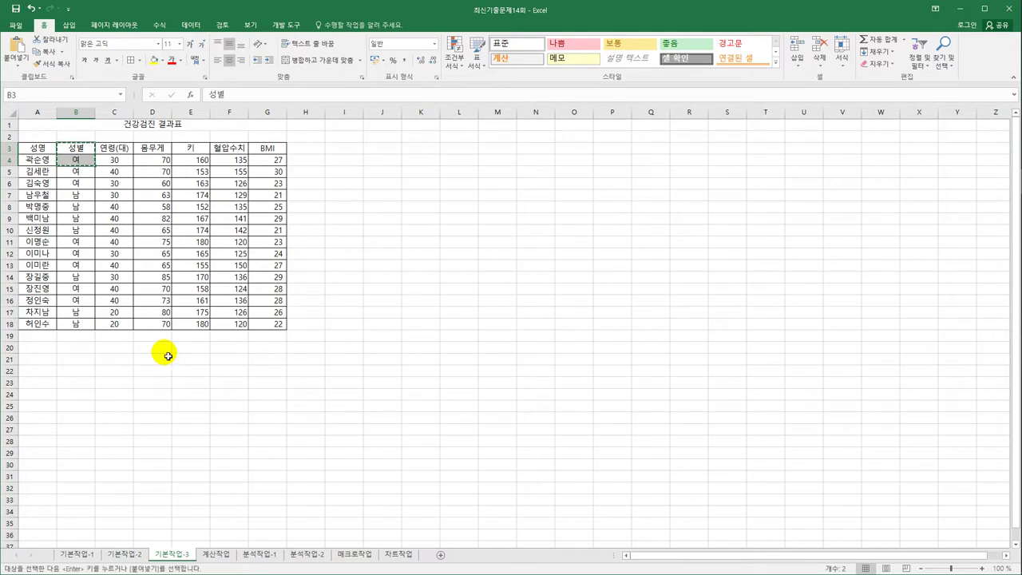
pyautogui.click(43, 352)
pyautogui.hotkey('ctrl', 'v')
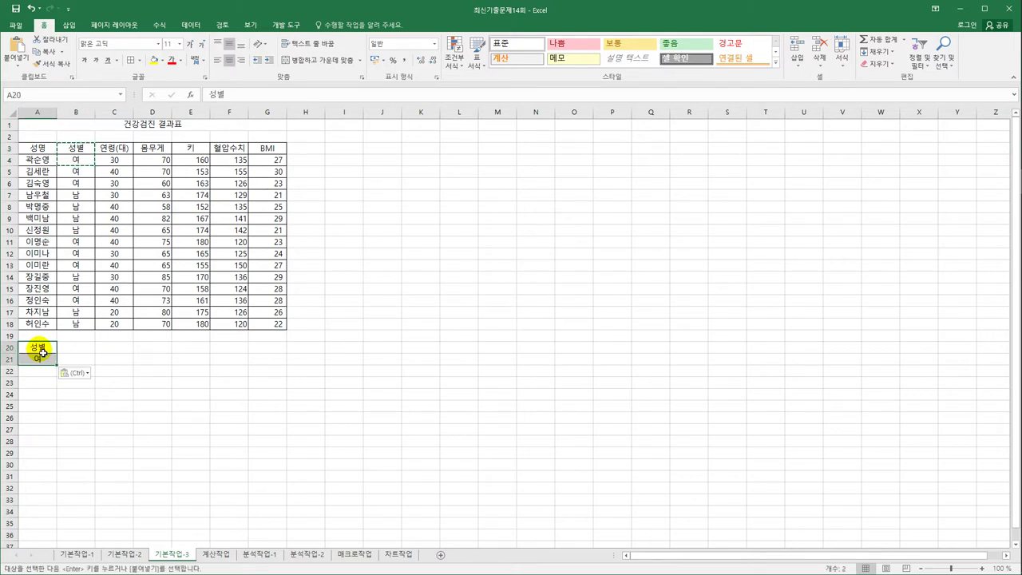
# Copy the 키 header from E3 to B20 and enter the criterion >=160 beneath it in B21
pyautogui.click(203, 147)
pyautogui.hotkey('ctrl', 'c')
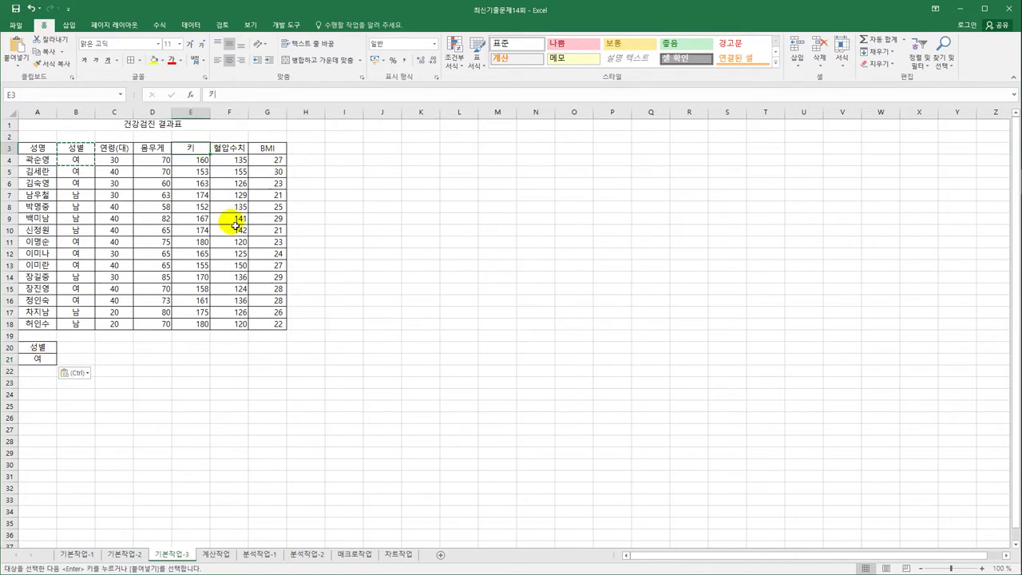
pyautogui.click(76, 348)
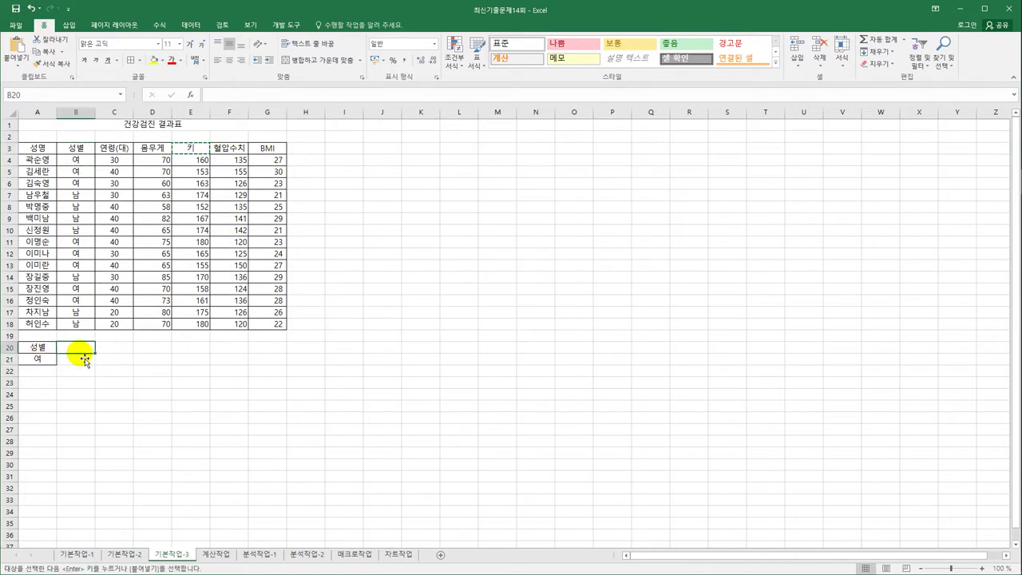
pyautogui.hotkey('ctrl', 'v')
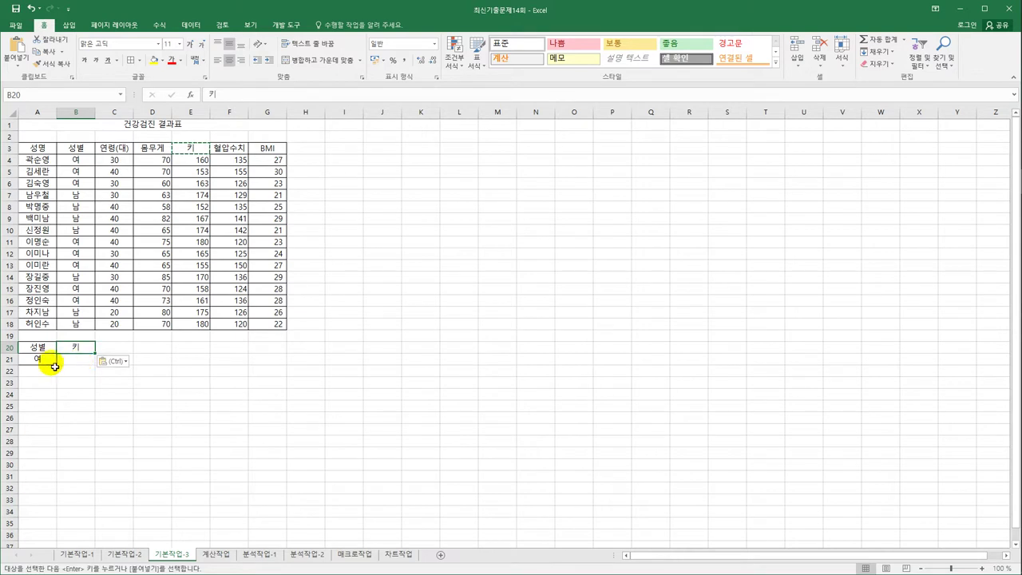
pyautogui.moveTo(43, 360); pyautogui.dragTo(79, 365)
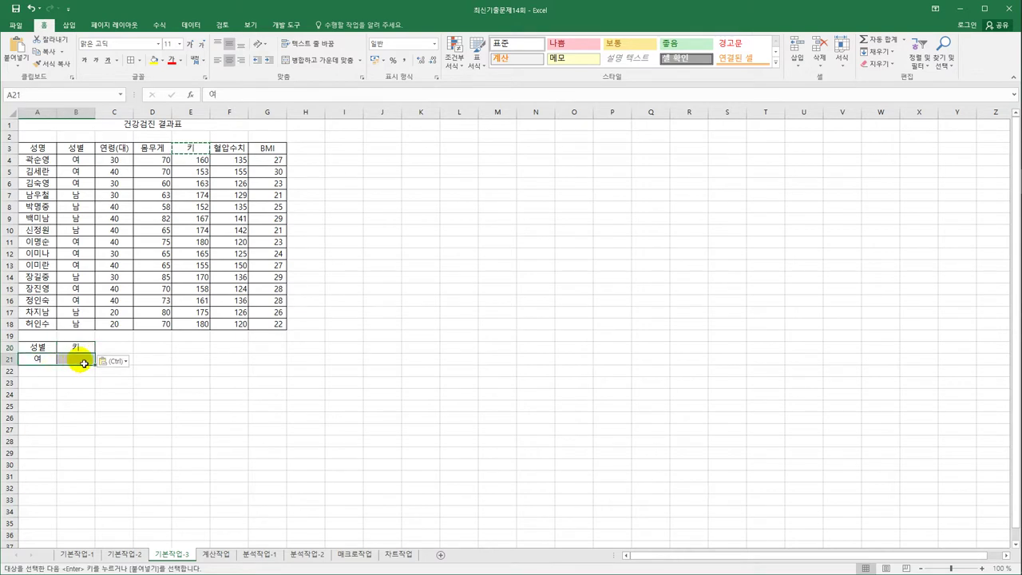
pyautogui.click(82, 362)
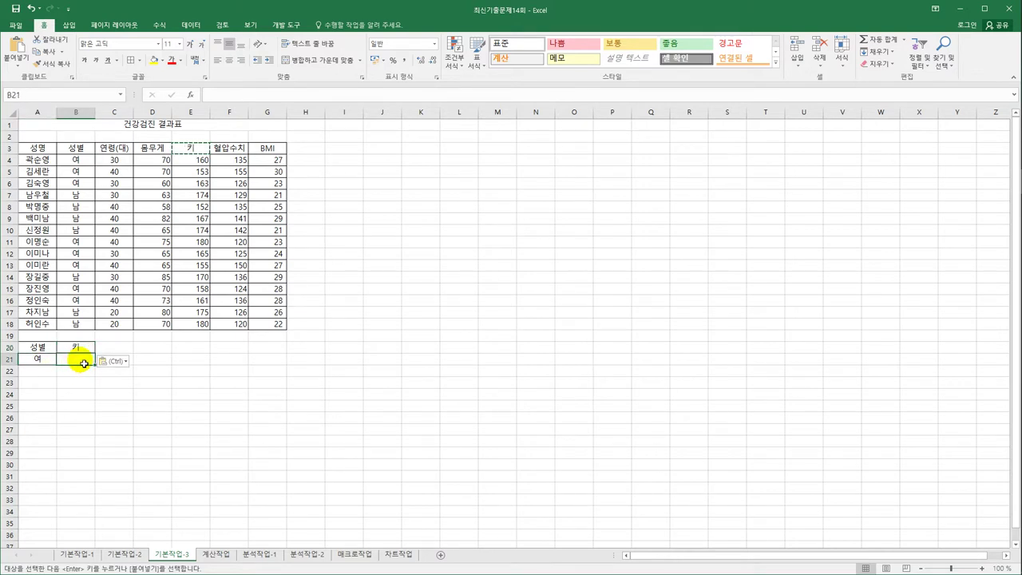
pyautogui.write('>=')
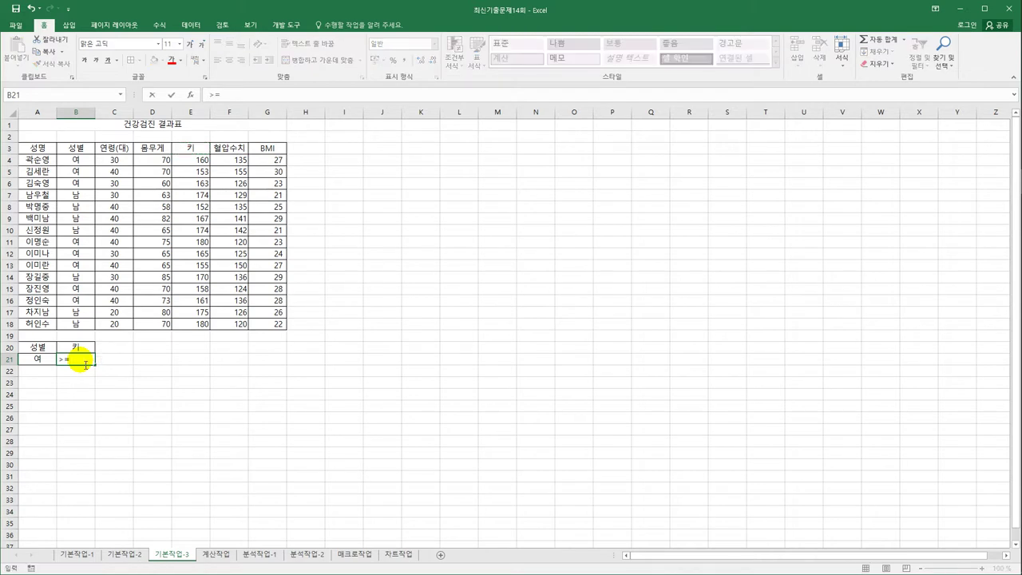
pyautogui.write('160')
pyautogui.hotkey('ctrl', 'Return')
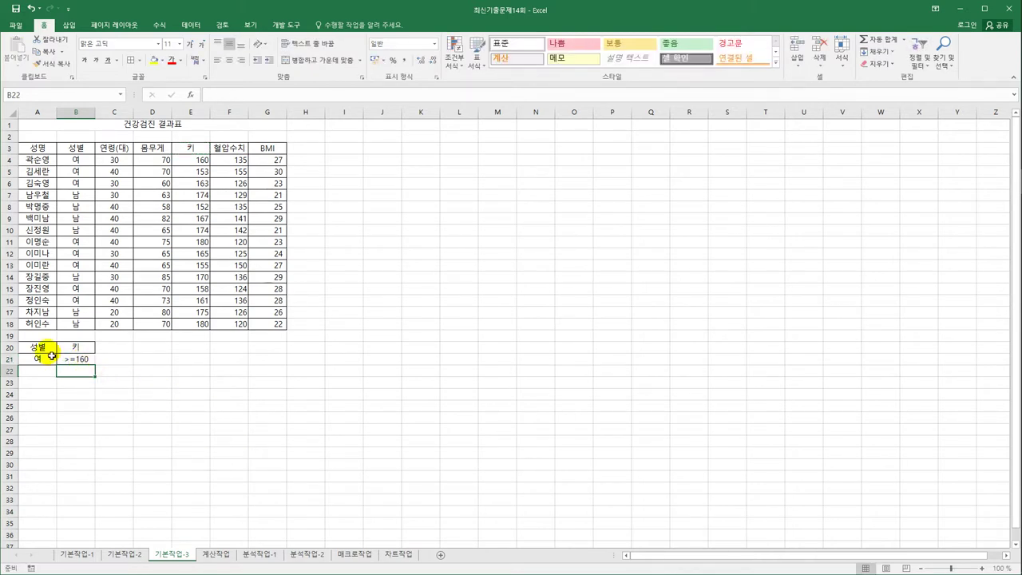
pyautogui.moveTo(40, 349); pyautogui.dragTo(72, 359)
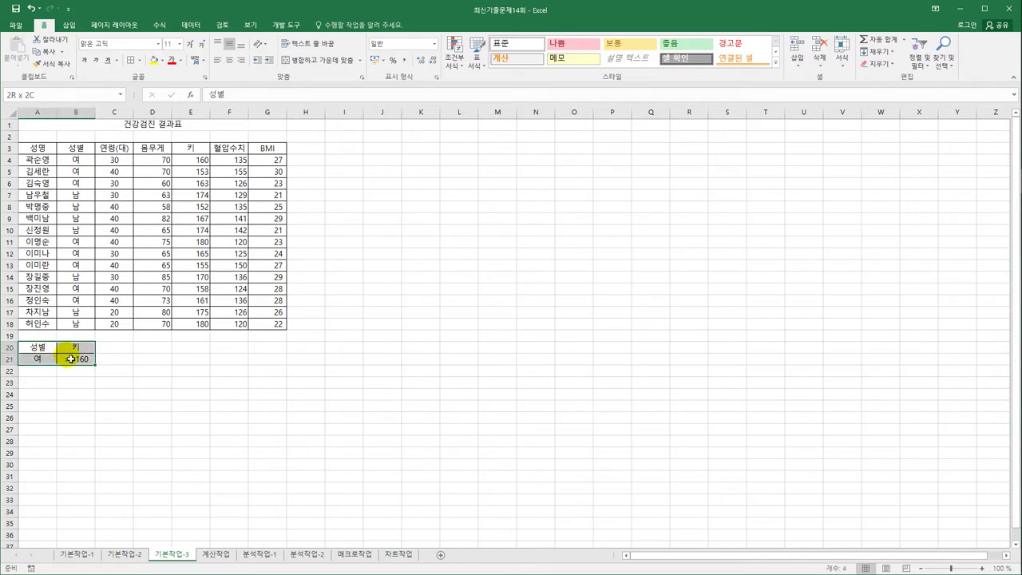
pyautogui.click(71, 360)
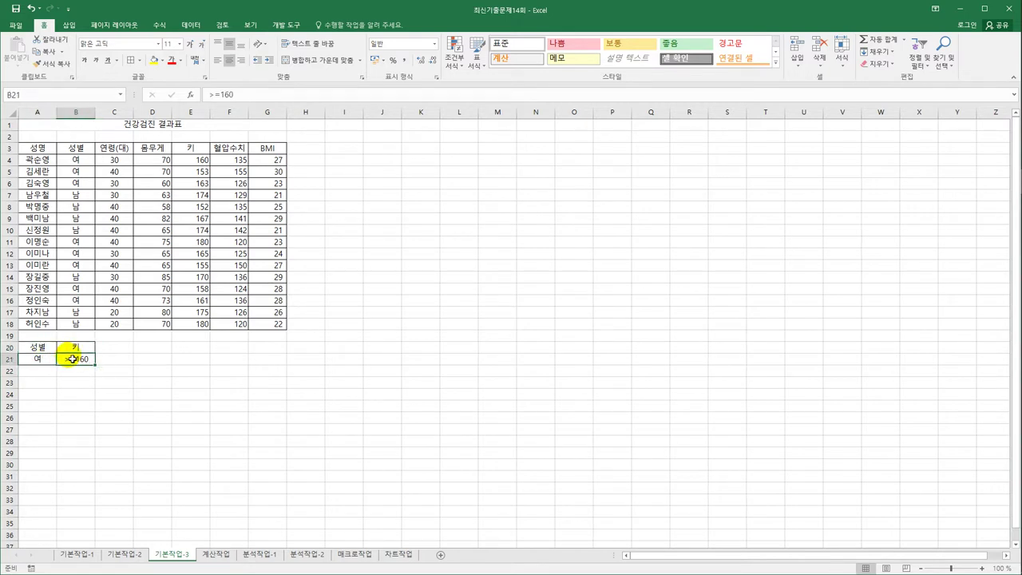
# Run an advanced filter on A3:G18 with criteria range A20:B21, copying the matching records to A24
pyautogui.click(162, 223)
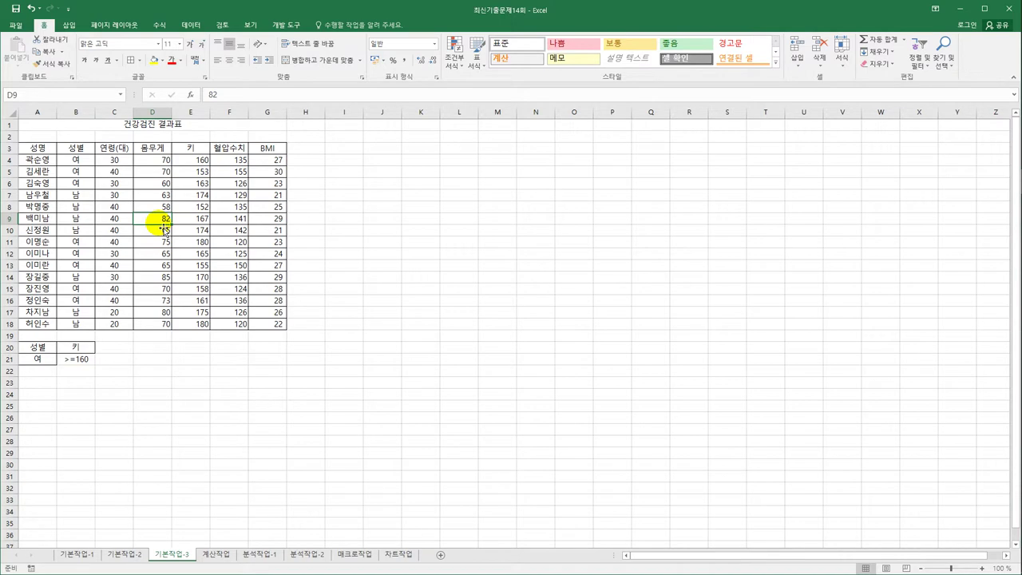
pyautogui.click(191, 27)
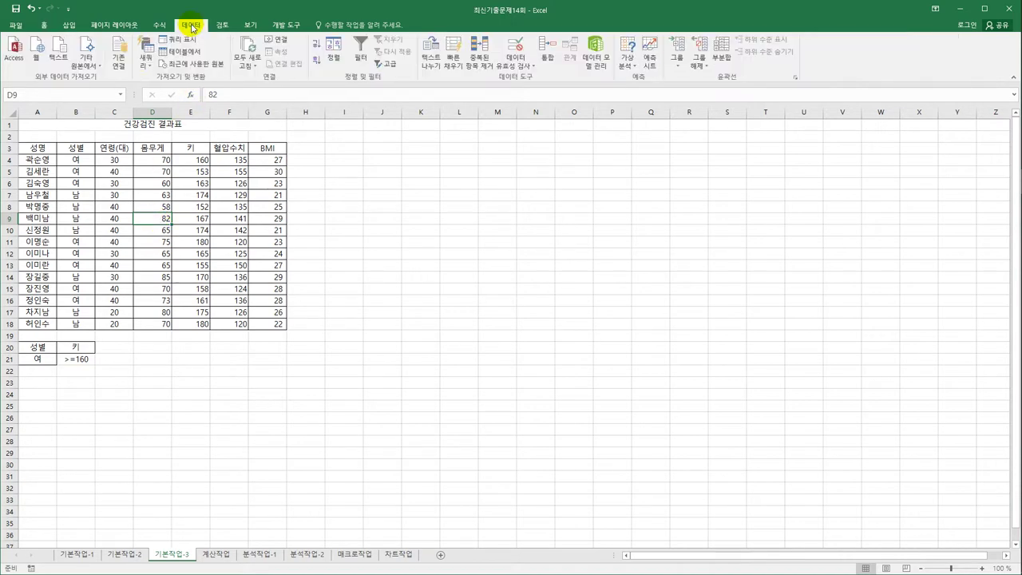
pyautogui.click(389, 65)
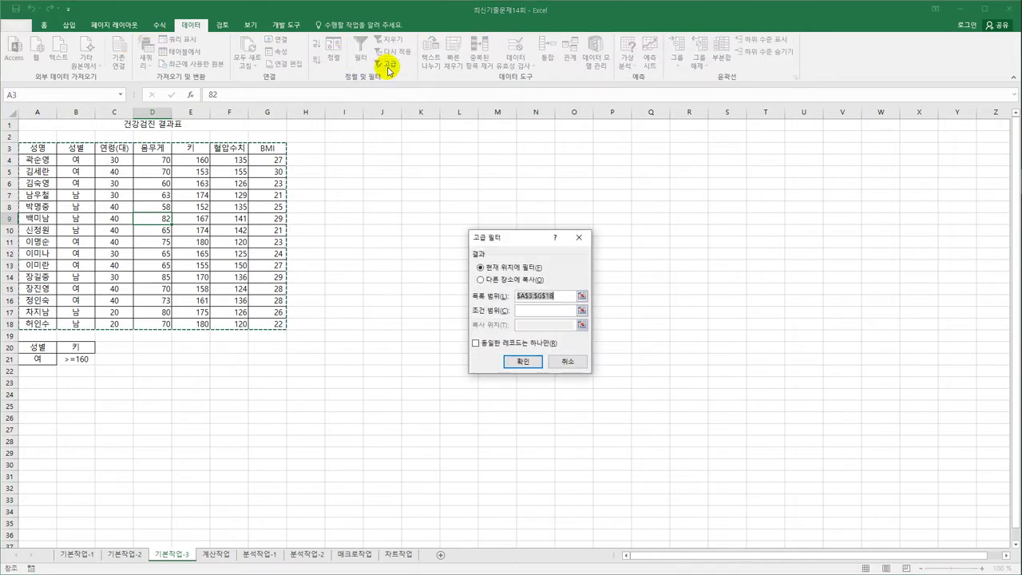
pyautogui.click(527, 318)
pyautogui.moveTo(36, 348); pyautogui.dragTo(83, 368)
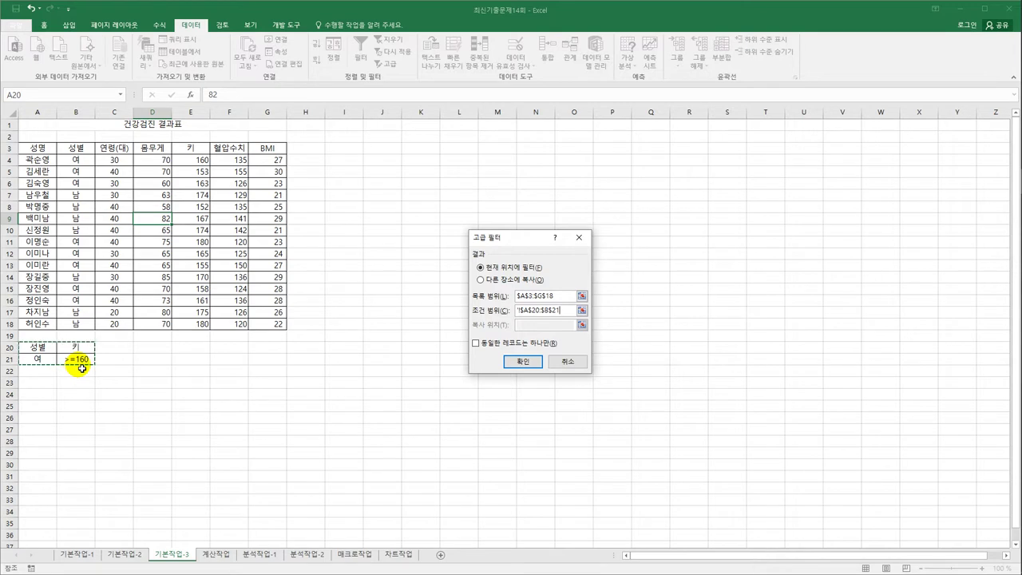
pyautogui.click(480, 279)
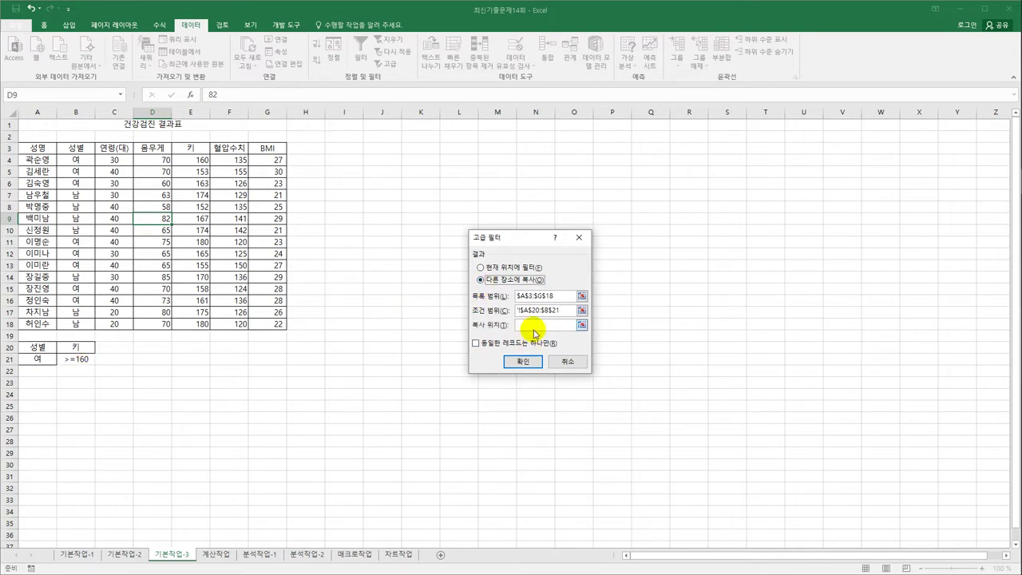
pyautogui.click(539, 326)
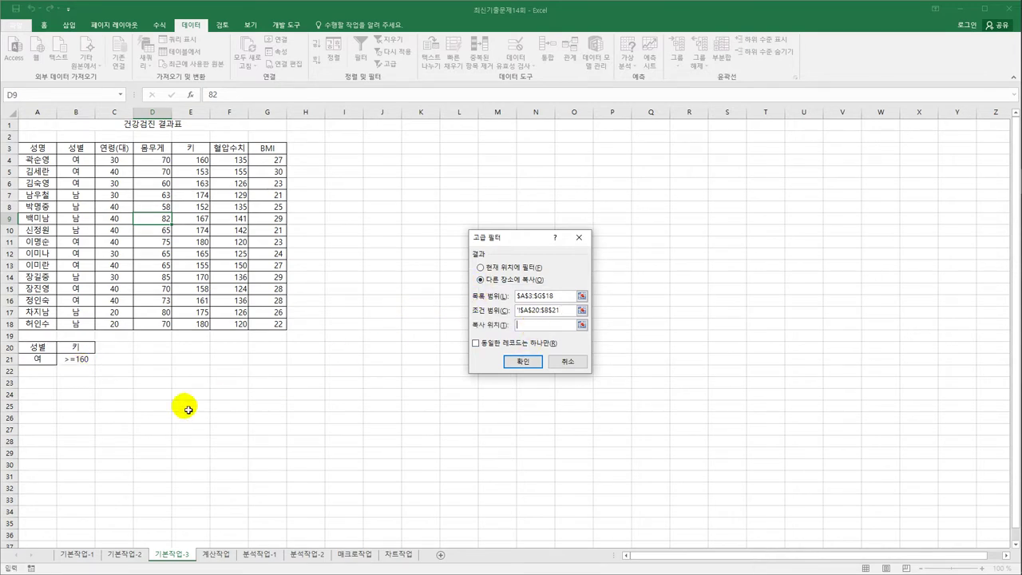
pyautogui.click(38, 395)
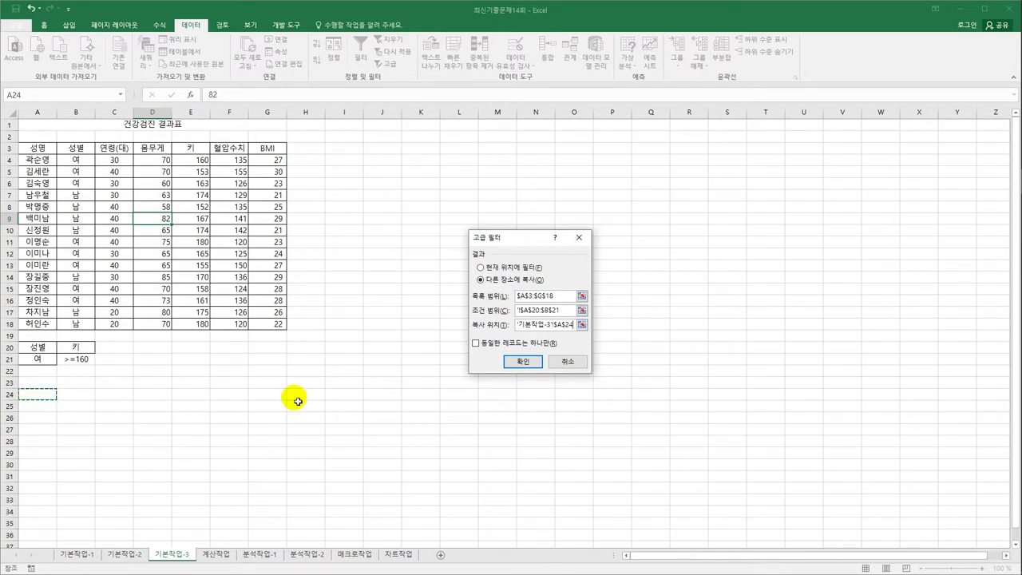
pyautogui.click(525, 363)
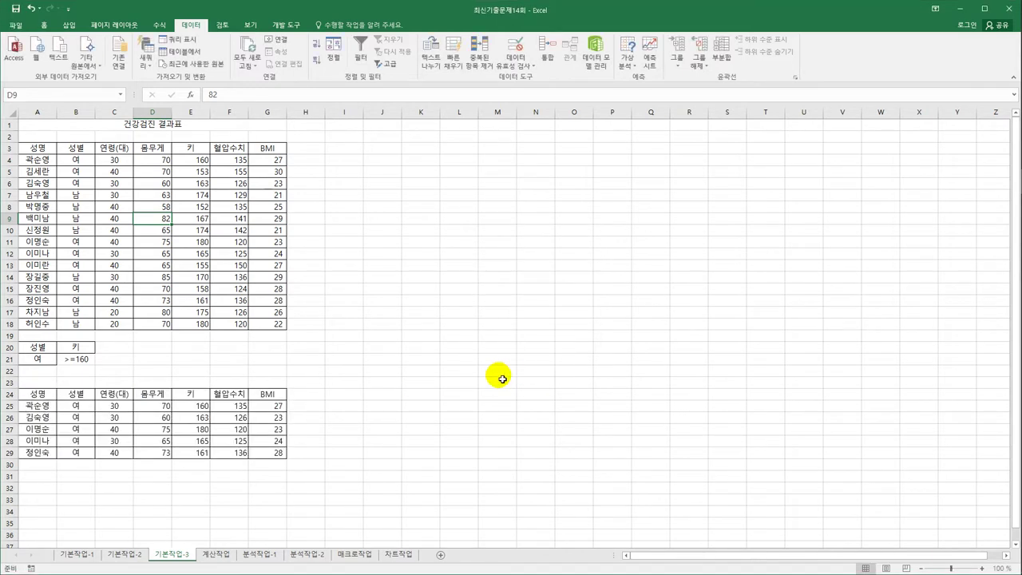
pyautogui.click(51, 397)
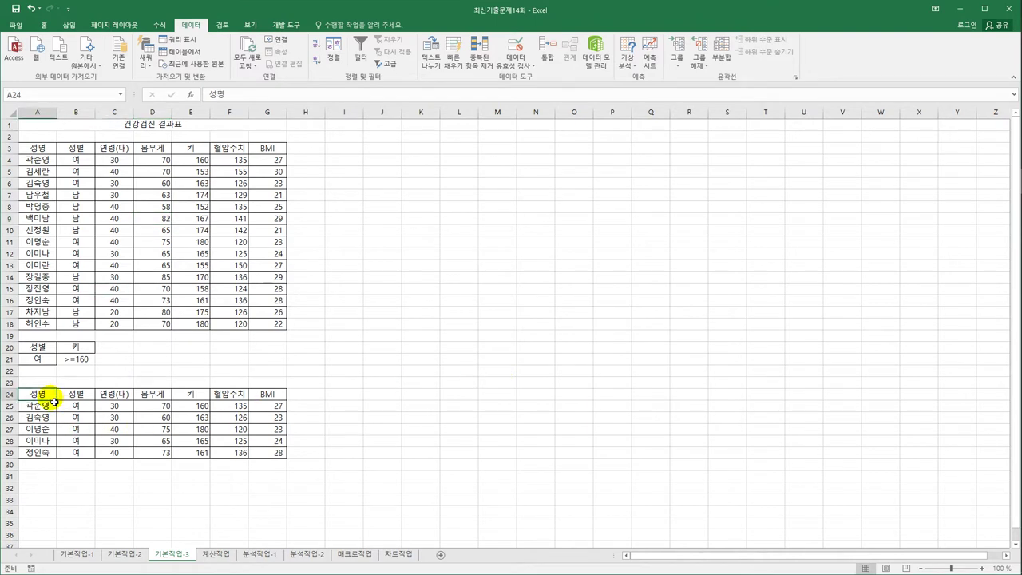
pyautogui.moveTo(76, 395); pyautogui.dragTo(78, 452)
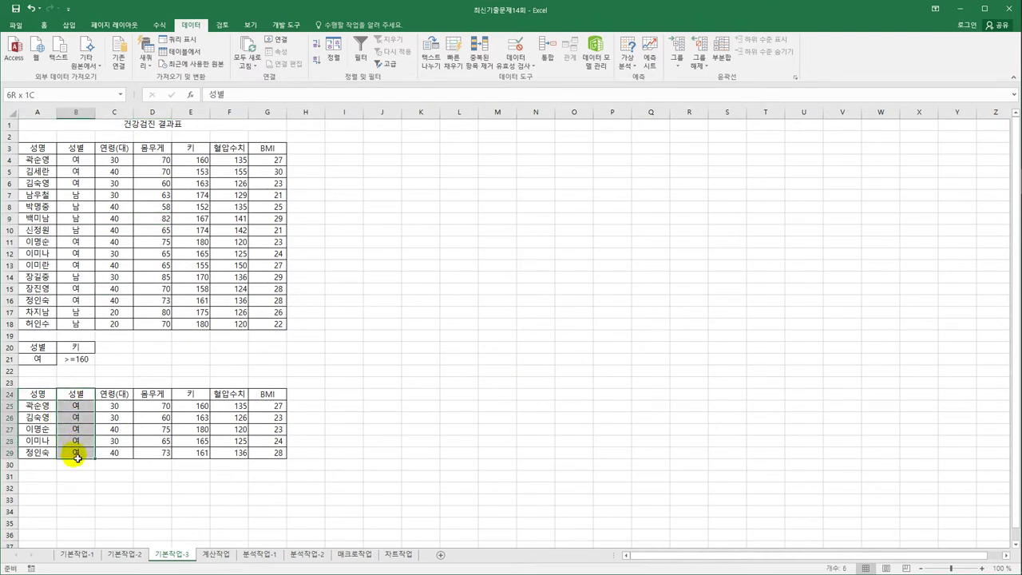
pyautogui.moveTo(192, 393); pyautogui.dragTo(196, 450)
pyautogui.click(361, 452)
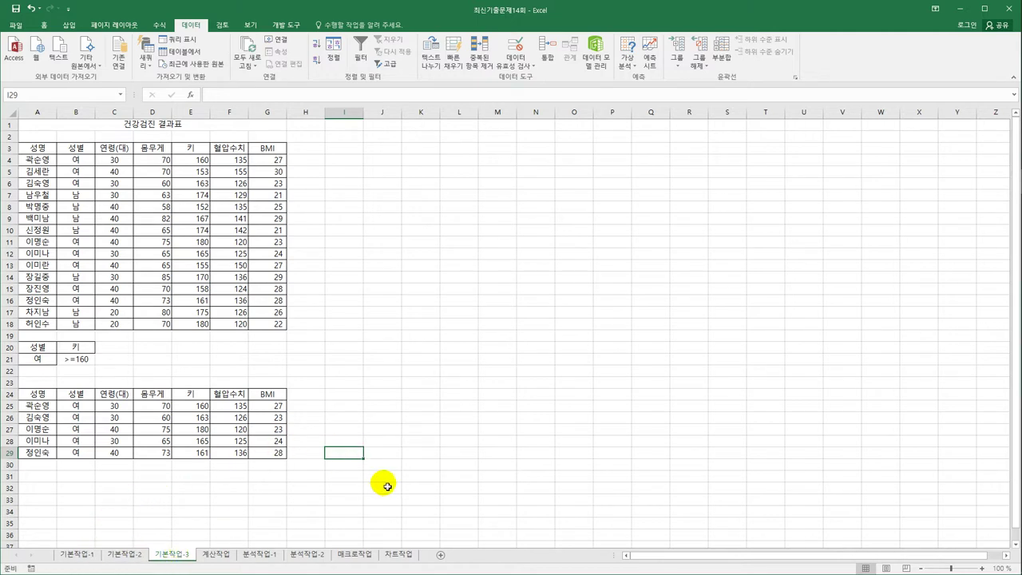
# On the 계산작업 sheet, enter =LEFT(A3,1) in the 총판매액 cell C3 and fill it down to C11
pyautogui.click(231, 555)
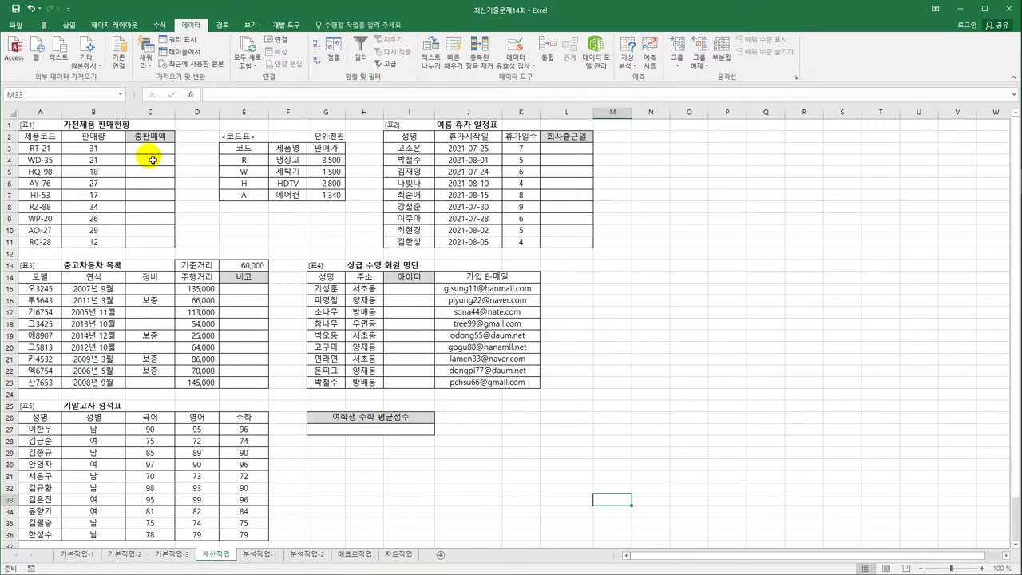
pyautogui.moveTo(48, 149); pyautogui.dragTo(47, 247)
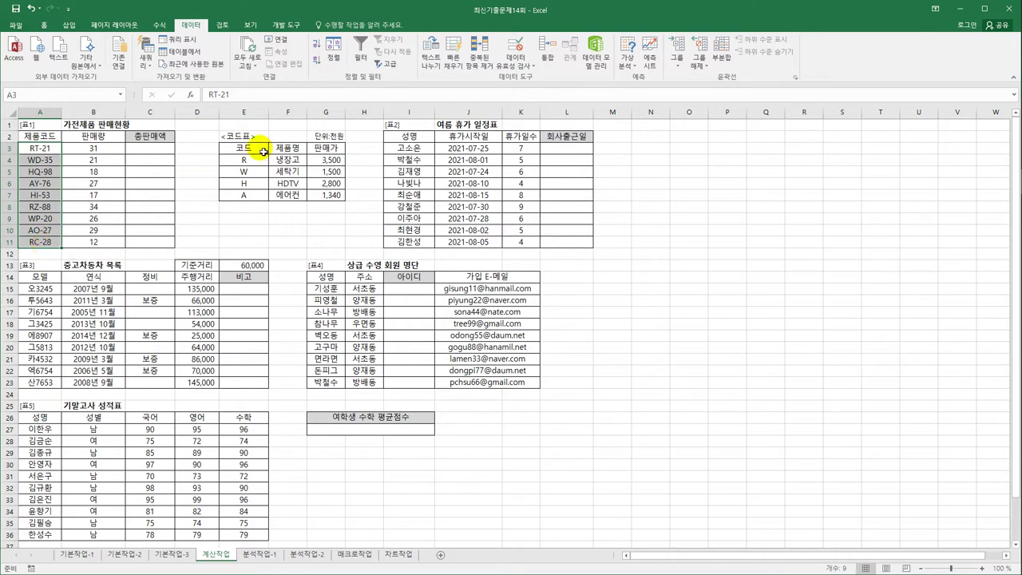
pyautogui.moveTo(260, 149); pyautogui.dragTo(325, 203)
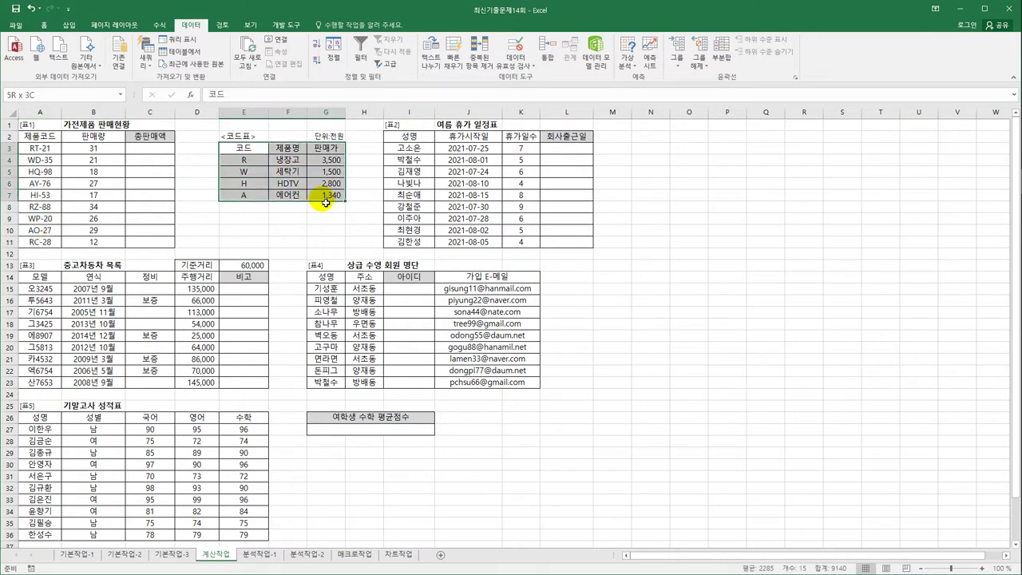
pyautogui.click(164, 151)
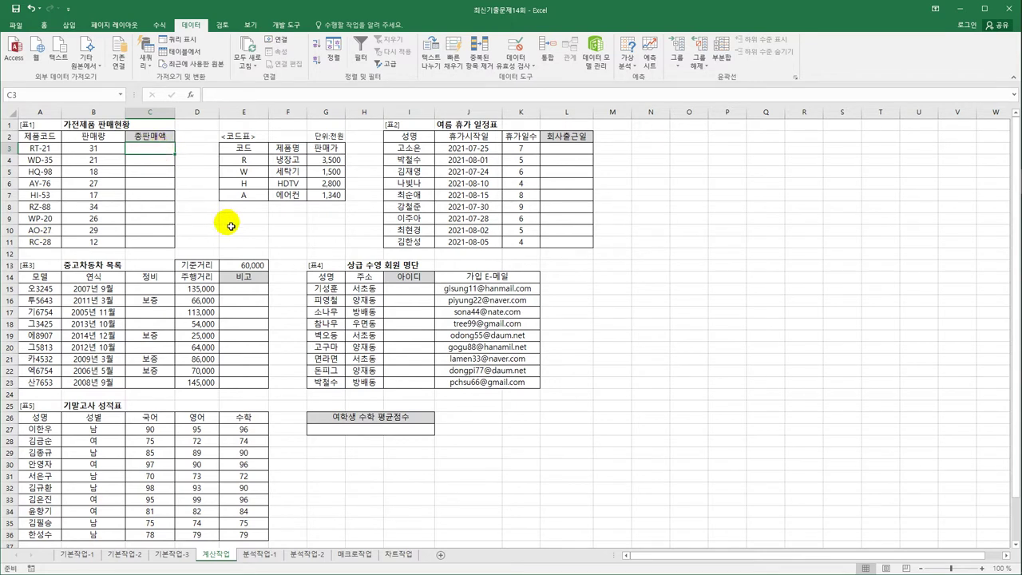
pyautogui.write('=le')
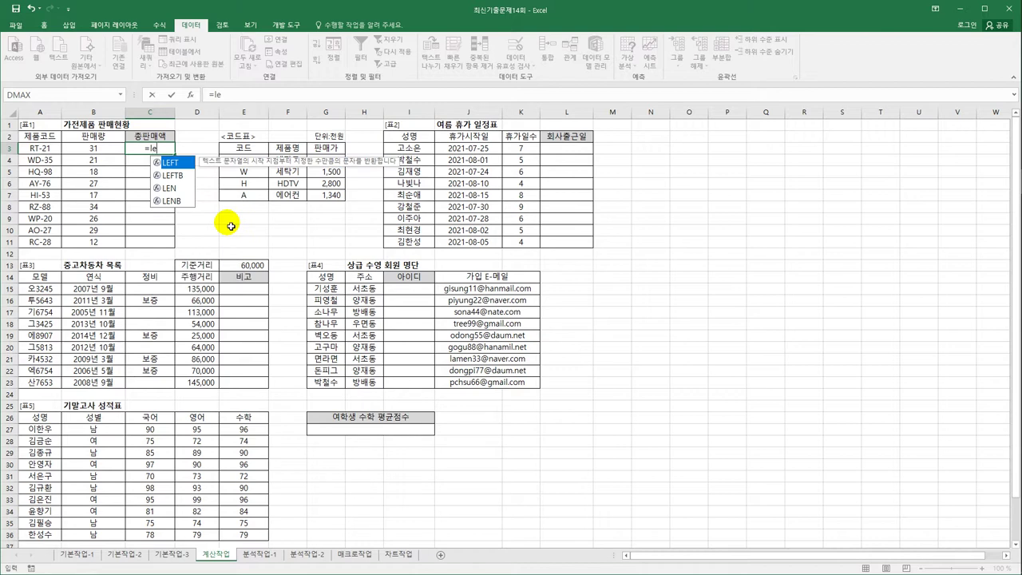
pyautogui.doubleClick(183, 167)
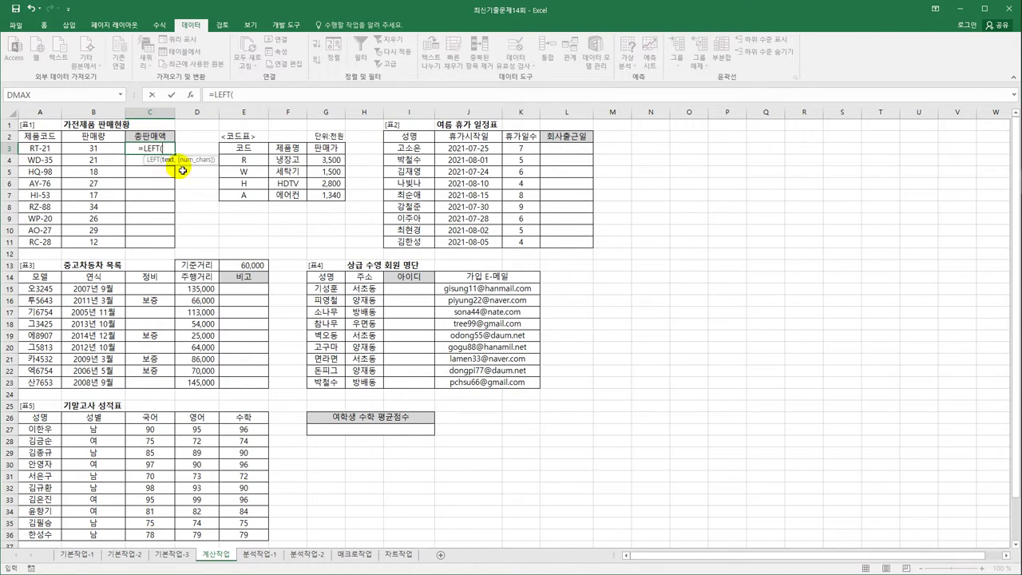
pyautogui.click(57, 148)
pyautogui.write(',')
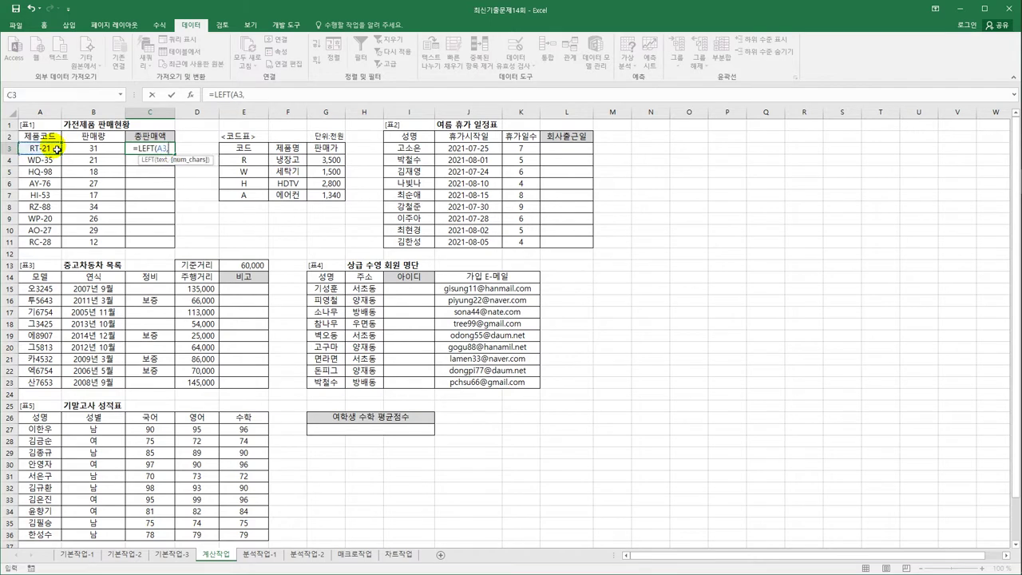
pyautogui.write('1)')
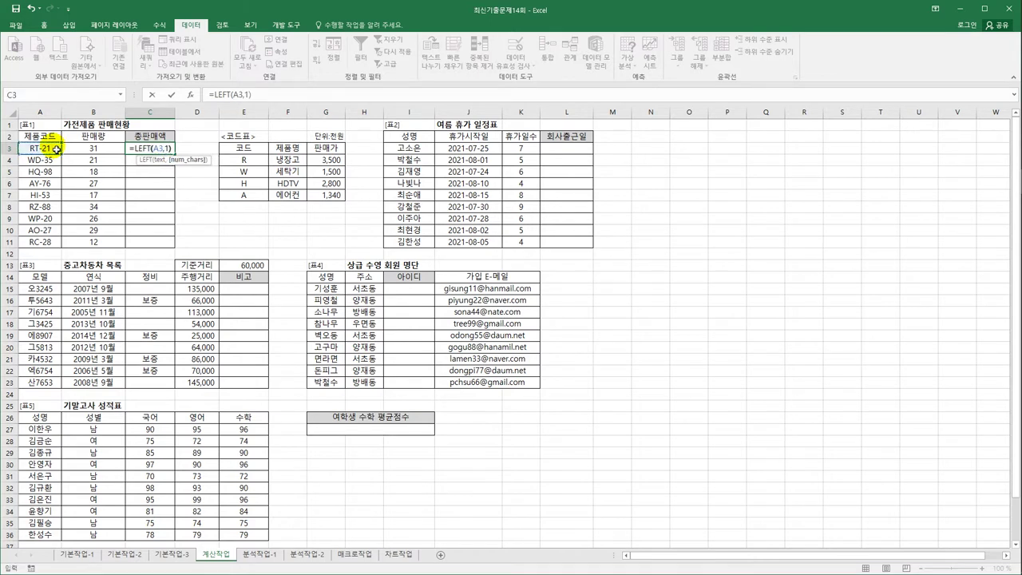
pyautogui.press('Return')
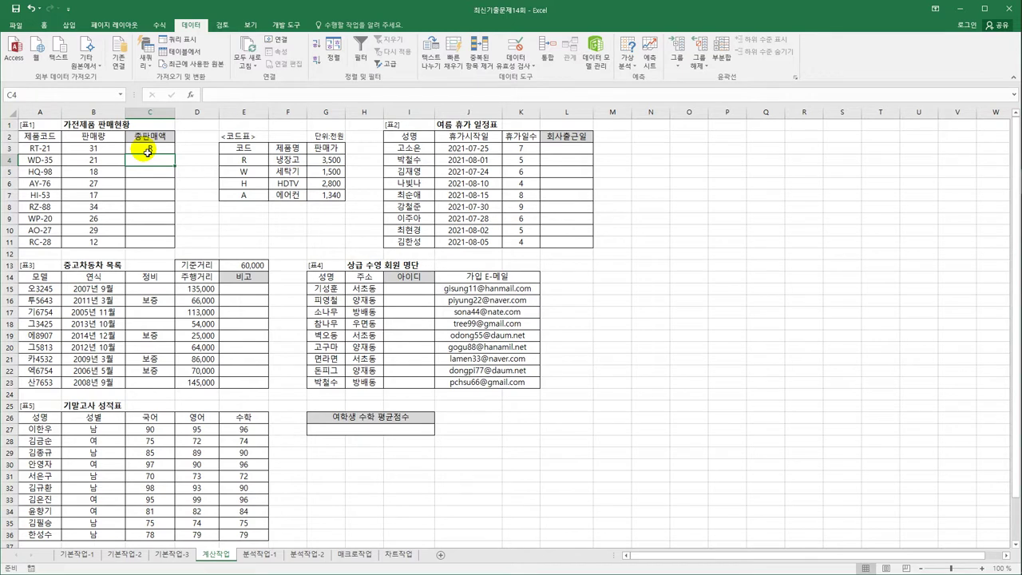
pyautogui.click(148, 148)
pyautogui.moveTo(175, 154); pyautogui.dragTo(175, 248)
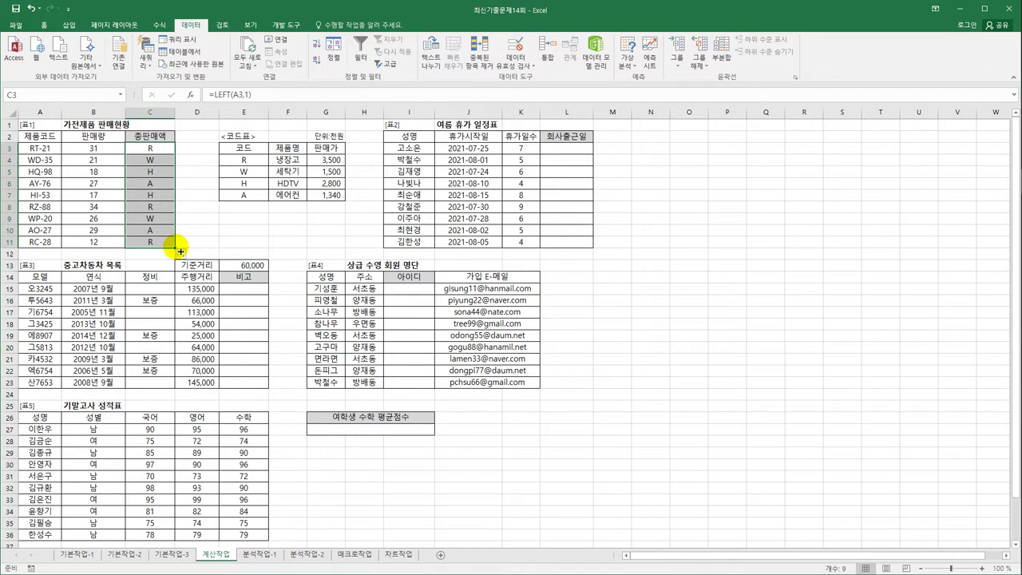
# Extend the 총판매액 formula in C3 to =VLOOKUP(LEFT(A3,1),$E$4:$G$7,3,FALSE) to look up the selling price in the code table
pyautogui.moveTo(244, 149); pyautogui.dragTo(319, 200)
pyautogui.moveTo(244, 160); pyautogui.dragTo(333, 191)
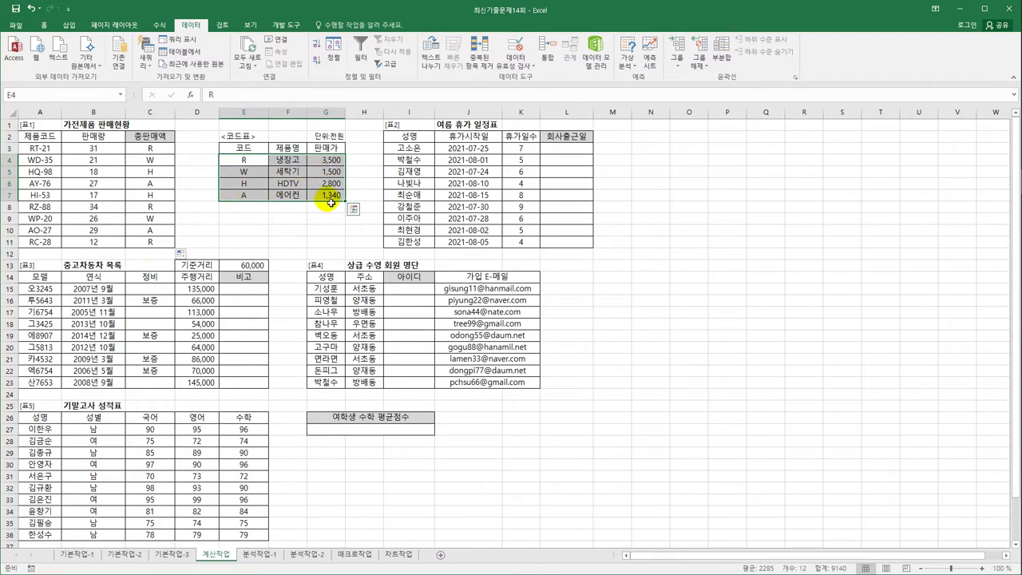
pyautogui.click(169, 149)
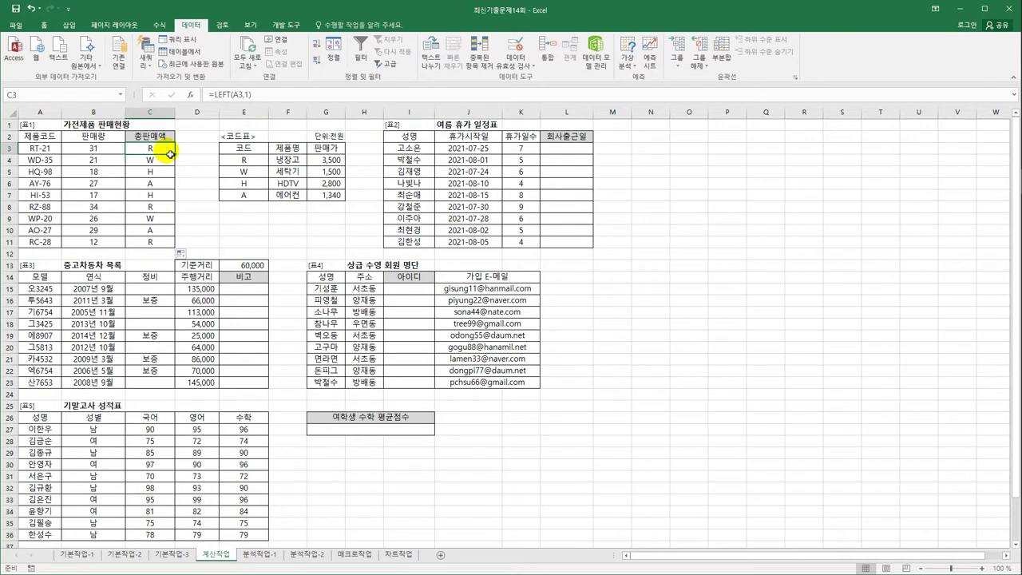
pyautogui.click(209, 94)
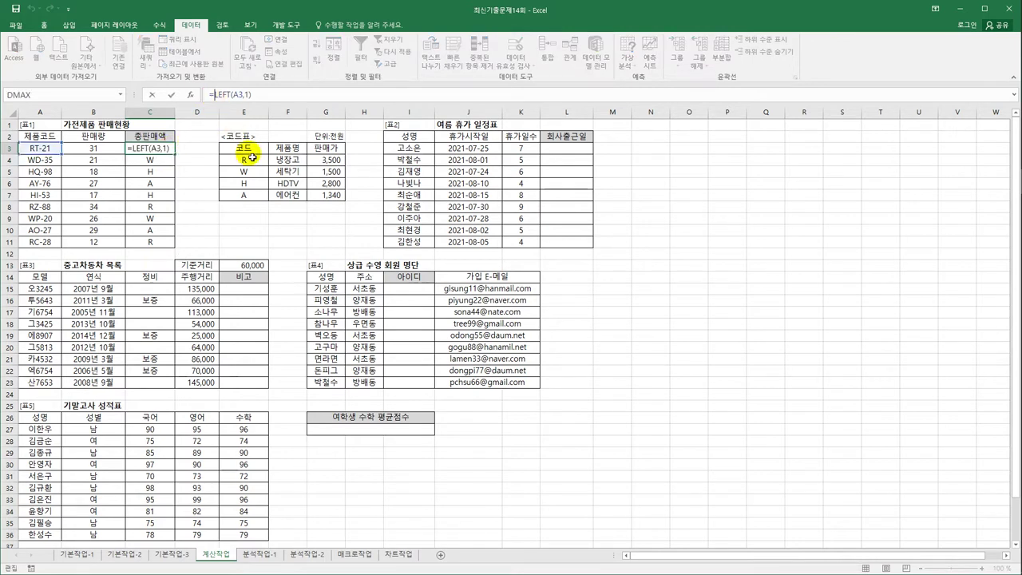
pyautogui.write('vl')
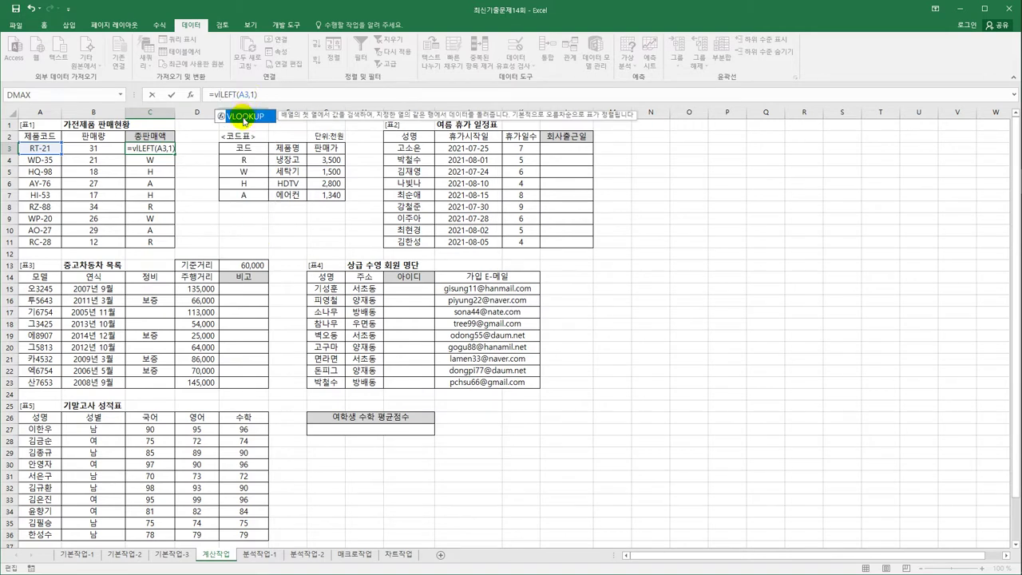
pyautogui.doubleClick(245, 121)
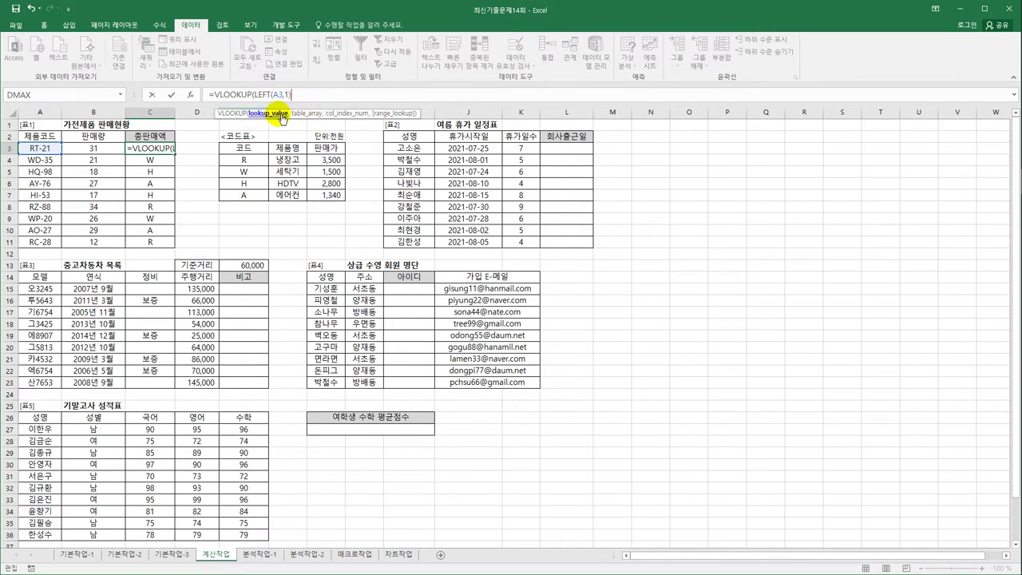
pyautogui.write(',')
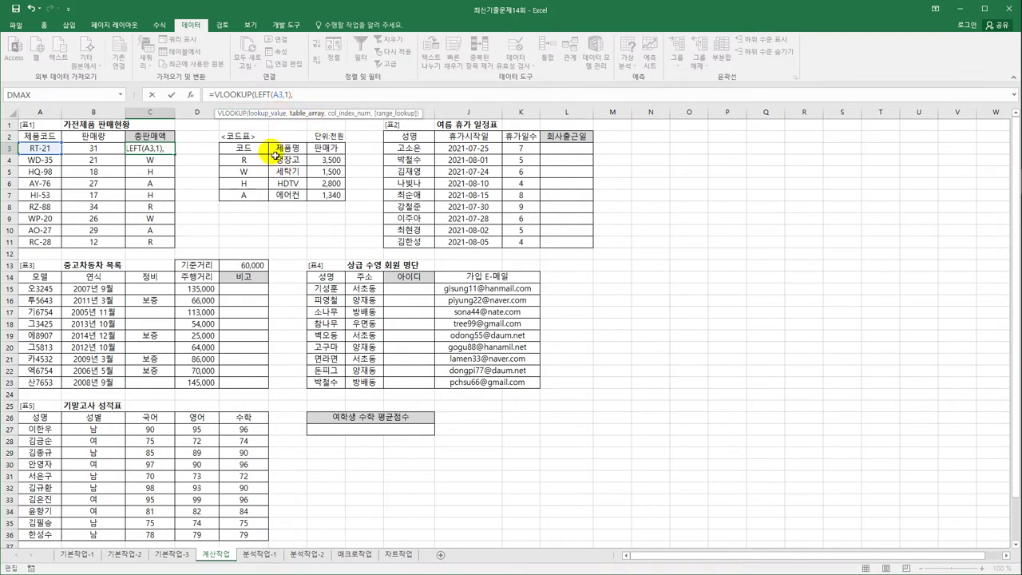
pyautogui.moveTo(246, 160); pyautogui.dragTo(326, 204)
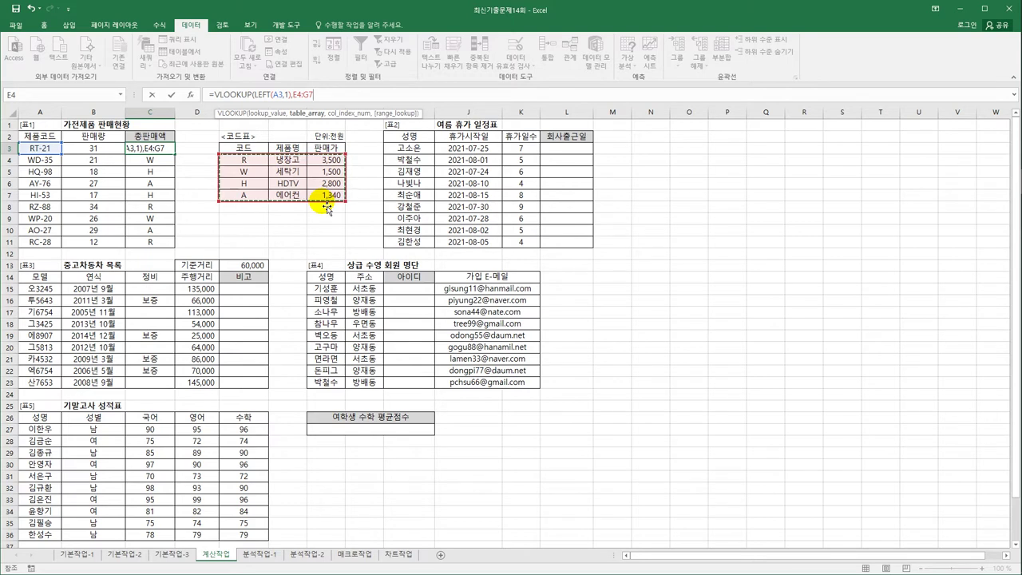
pyautogui.press('F4')
pyautogui.write(',')
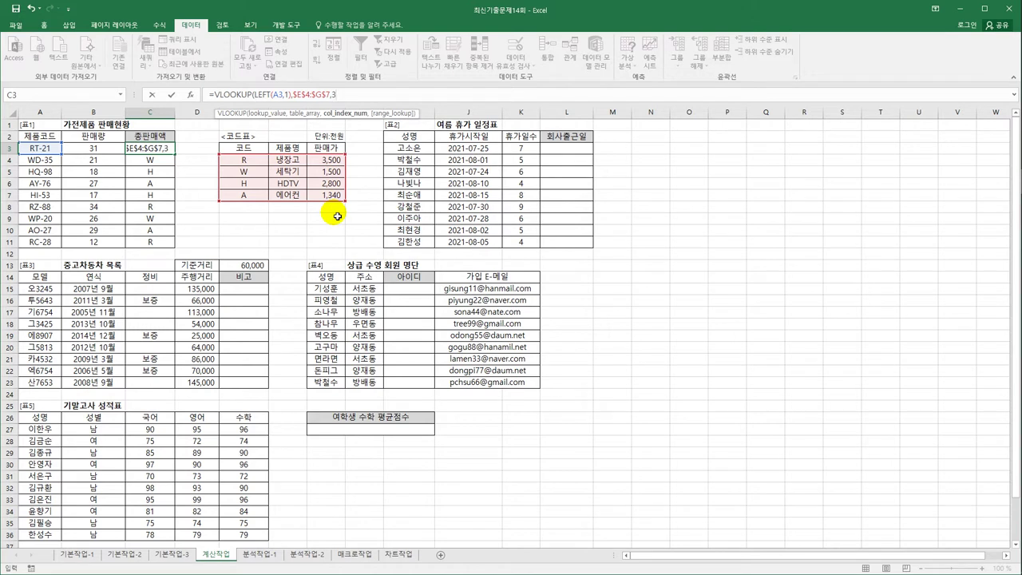
pyautogui.write('3,')
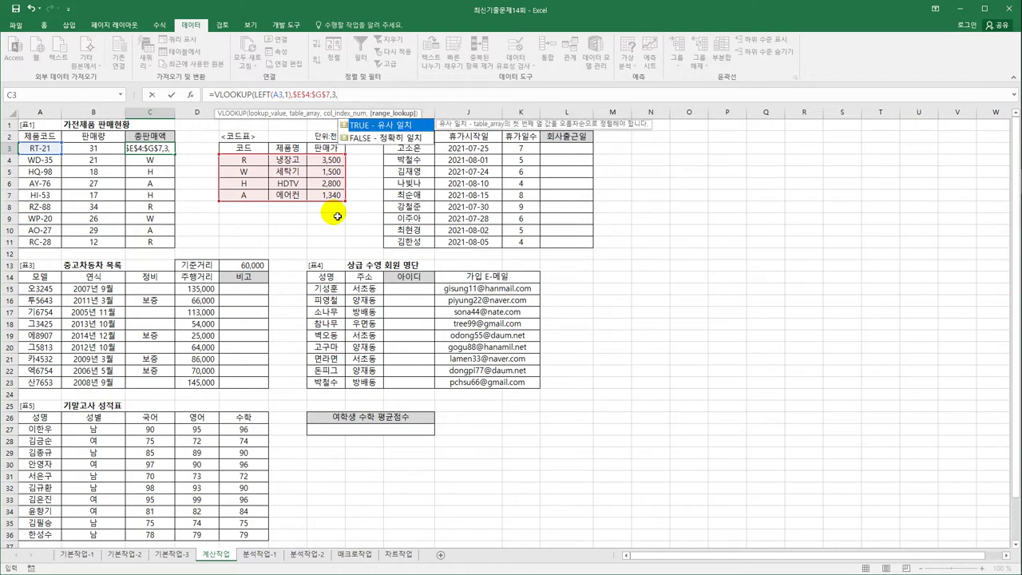
pyautogui.doubleClick(395, 138)
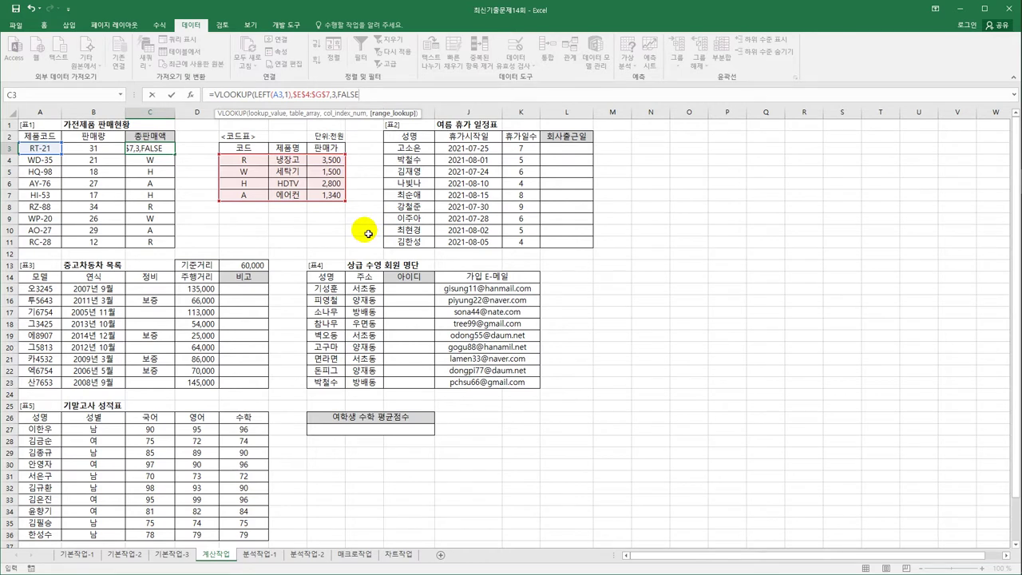
pyautogui.write(')')
pyautogui.press('Return')
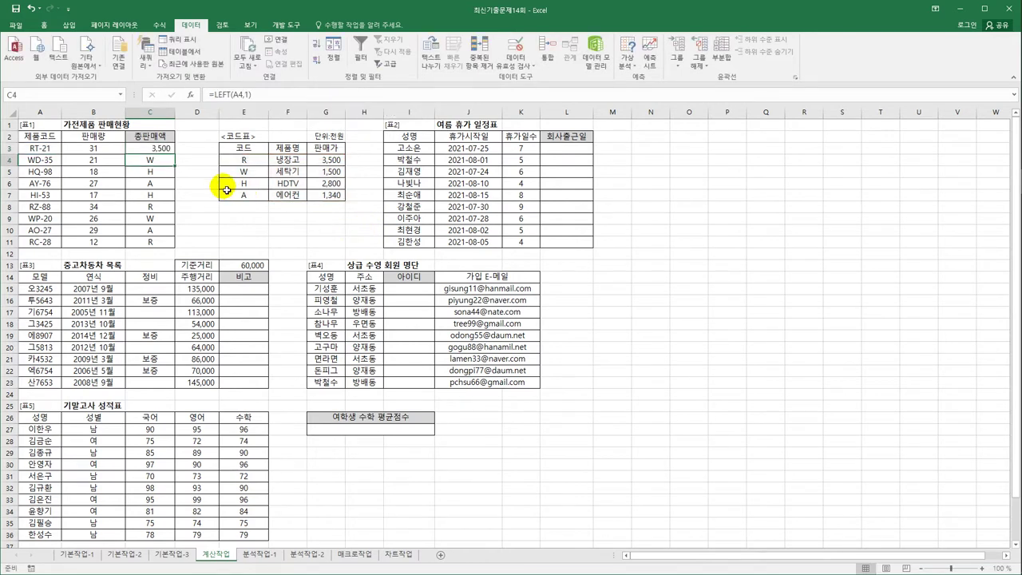
# Fill the VLOOKUP formula from C3 down to C11
pyautogui.click(331, 162)
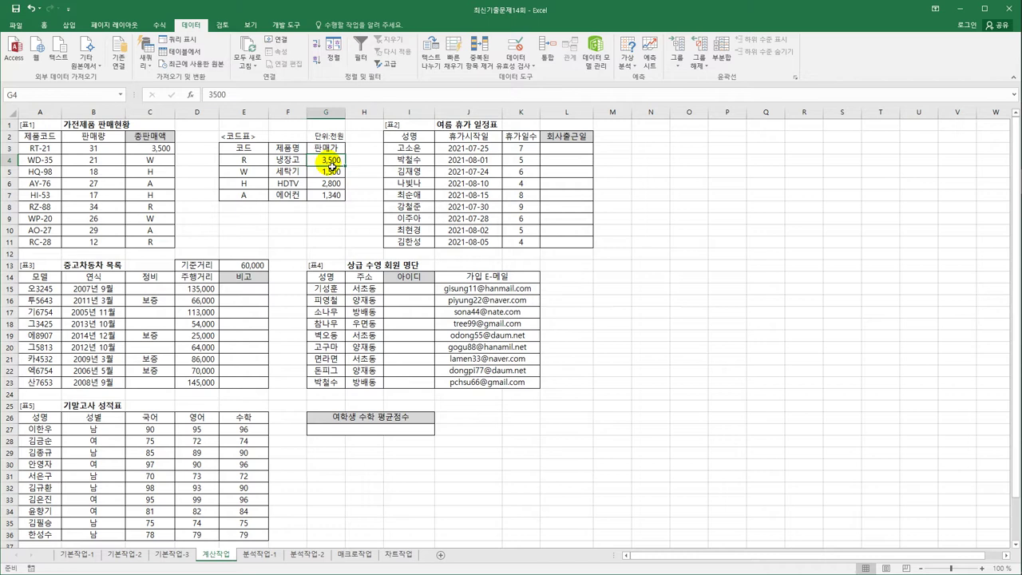
pyautogui.click(164, 149)
pyautogui.moveTo(177, 160); pyautogui.dragTo(170, 254)
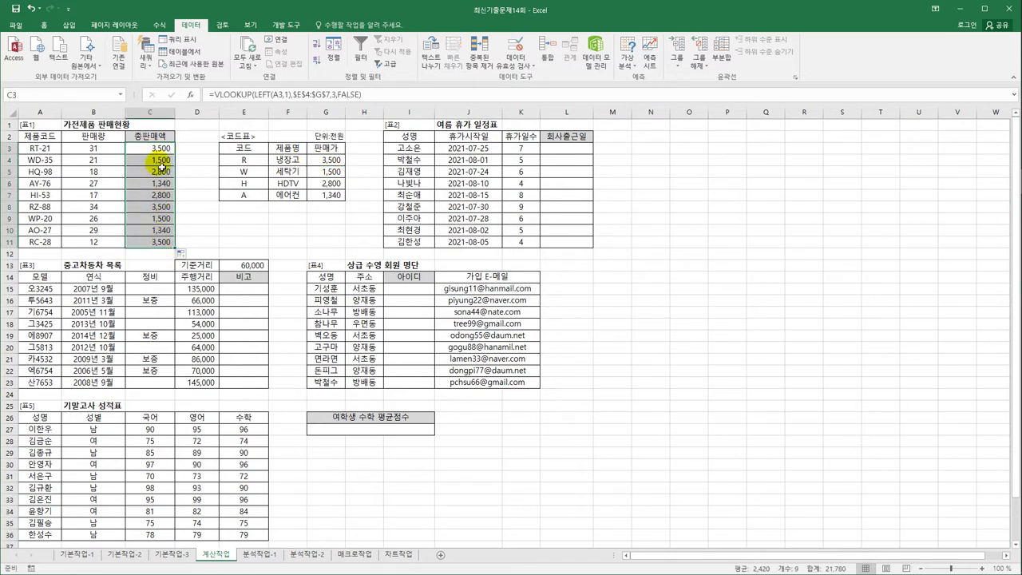
# Multiply the VLOOKUP formula in C3 by the sales quantity in B3 and fill it down to C11
pyautogui.click(160, 150)
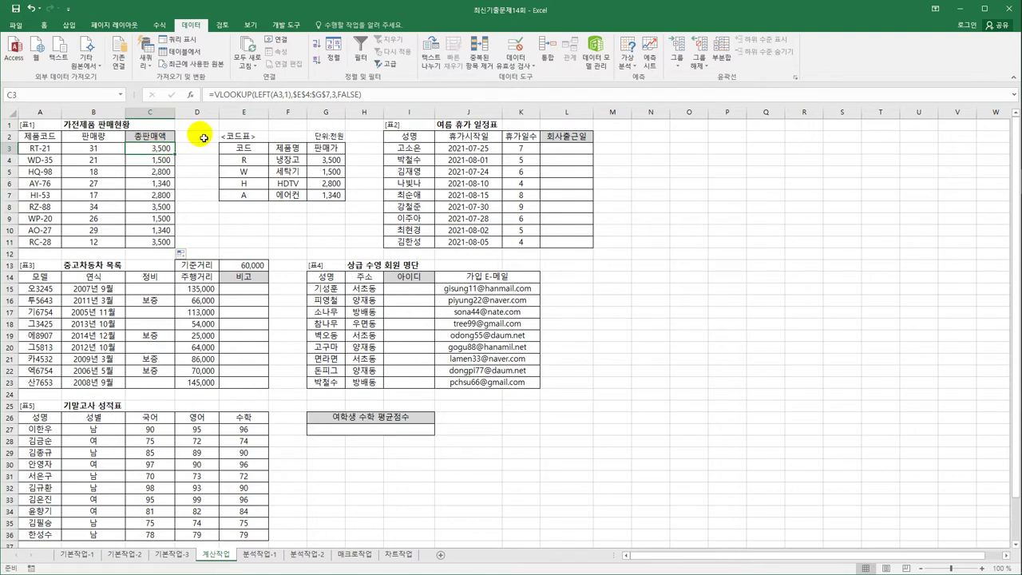
pyautogui.click(377, 95)
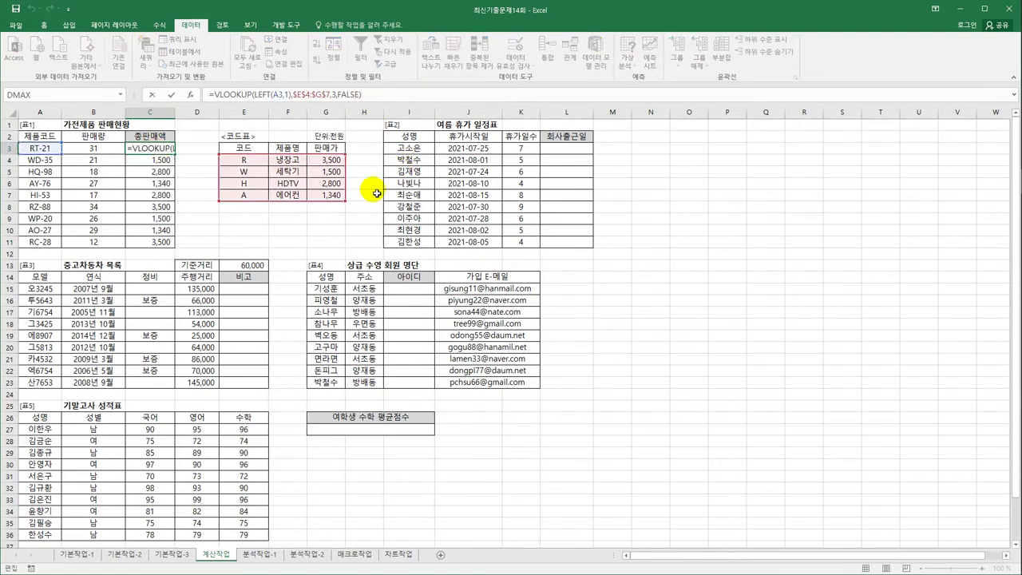
pyautogui.write('*')
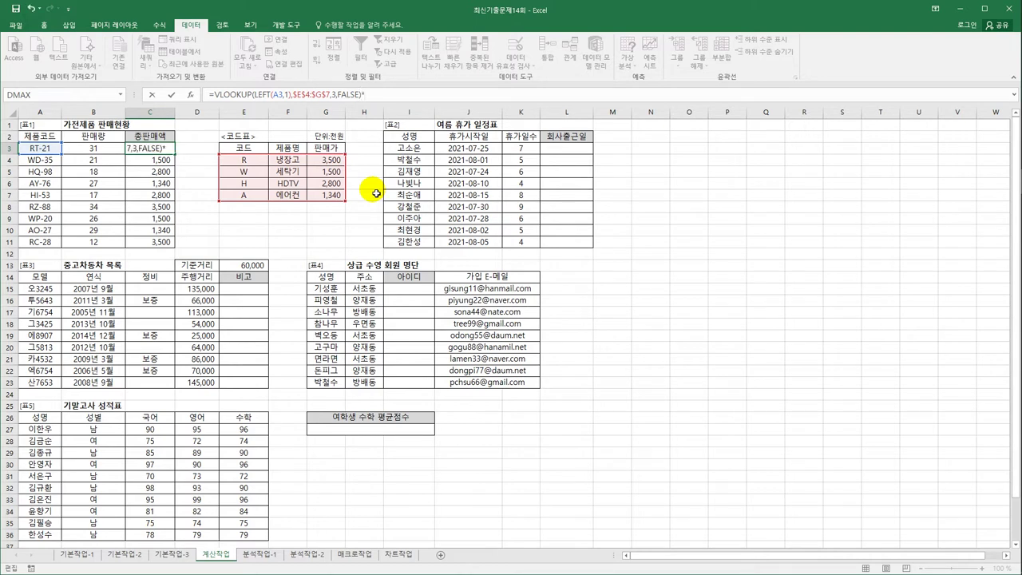
pyautogui.click(93, 151)
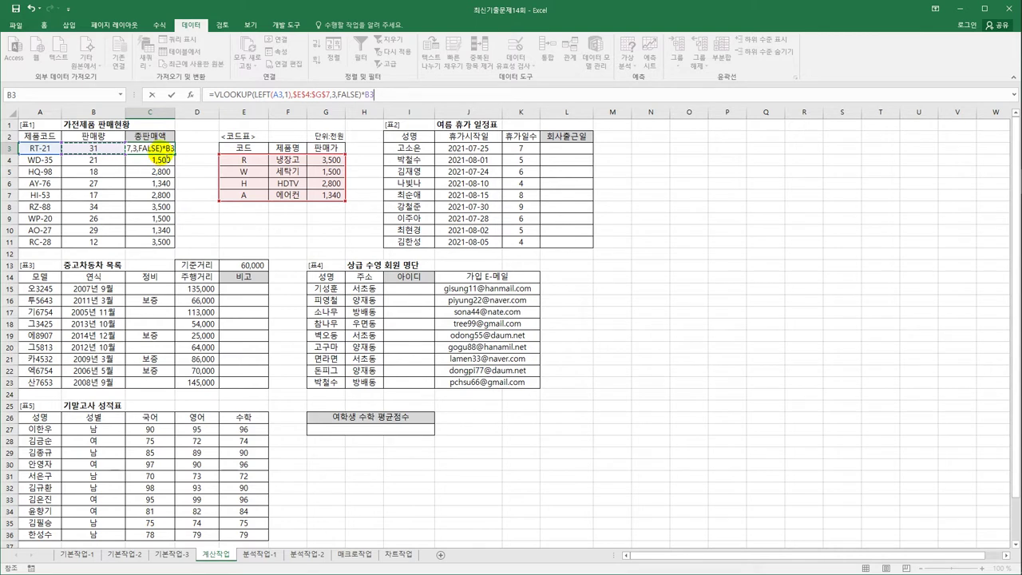
pyautogui.press('Return')
pyautogui.click(169, 149)
pyautogui.moveTo(174, 154); pyautogui.dragTo(174, 251)
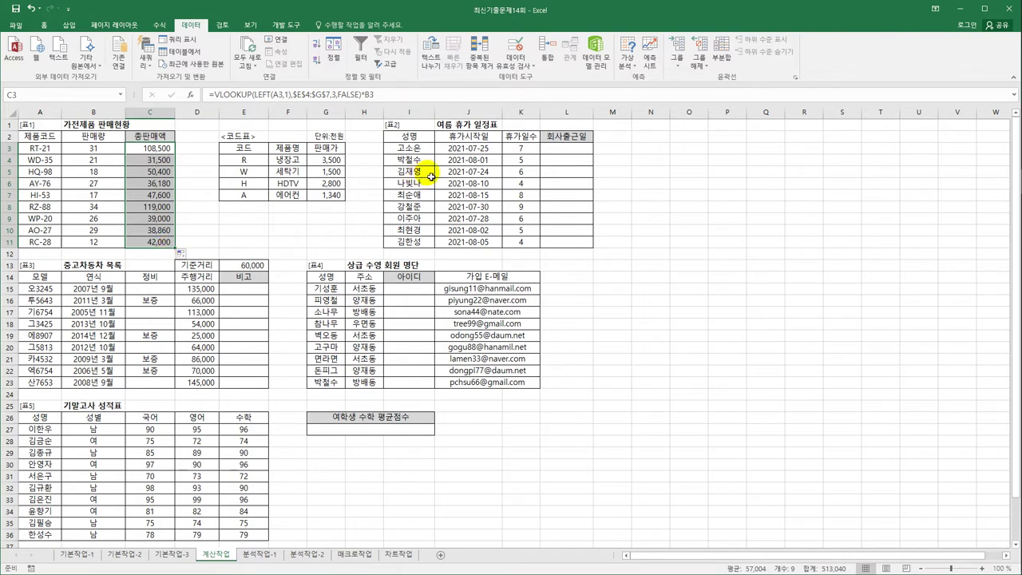
# Enter =WORKDAY(J3,K3) in the 회사출근일 cell L3 and fill it down to L11
pyautogui.click(571, 151)
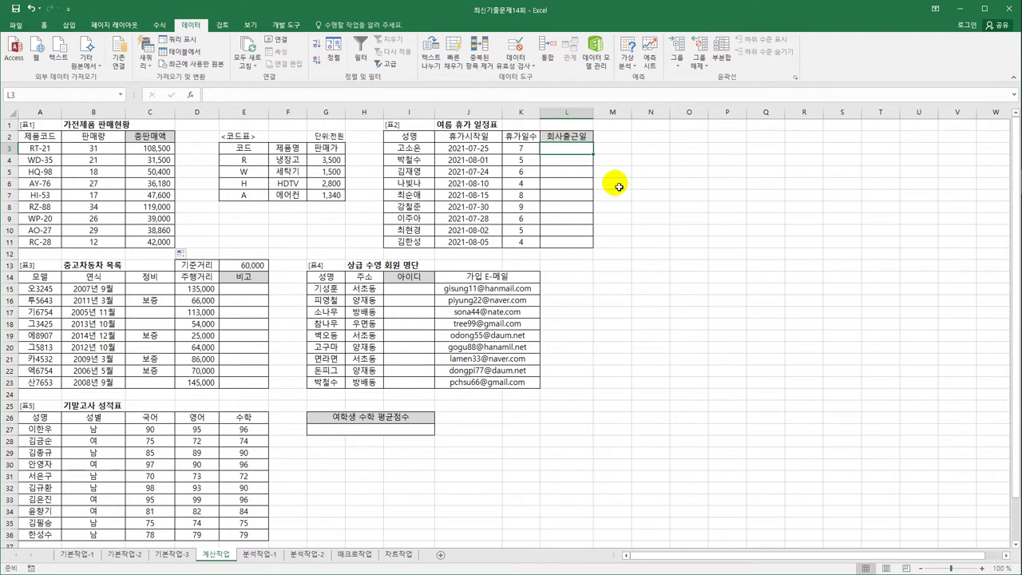
pyautogui.write('=wo')
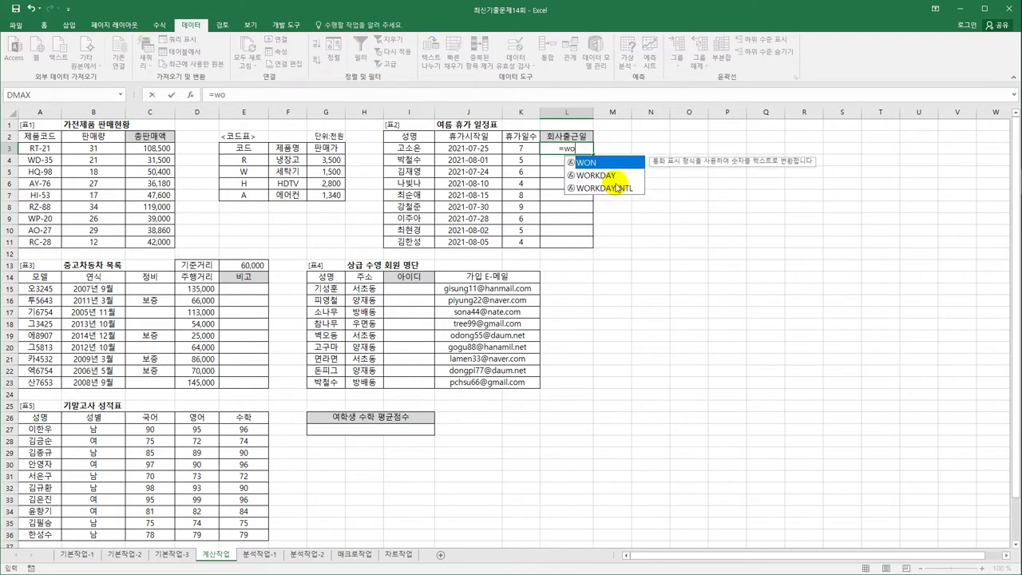
pyautogui.click(603, 177)
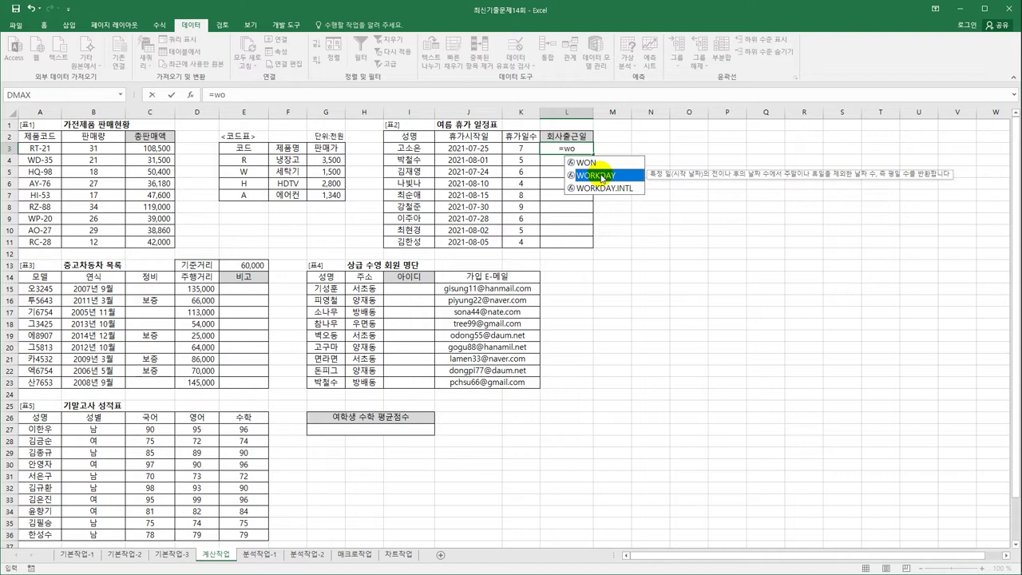
pyautogui.doubleClick(602, 176)
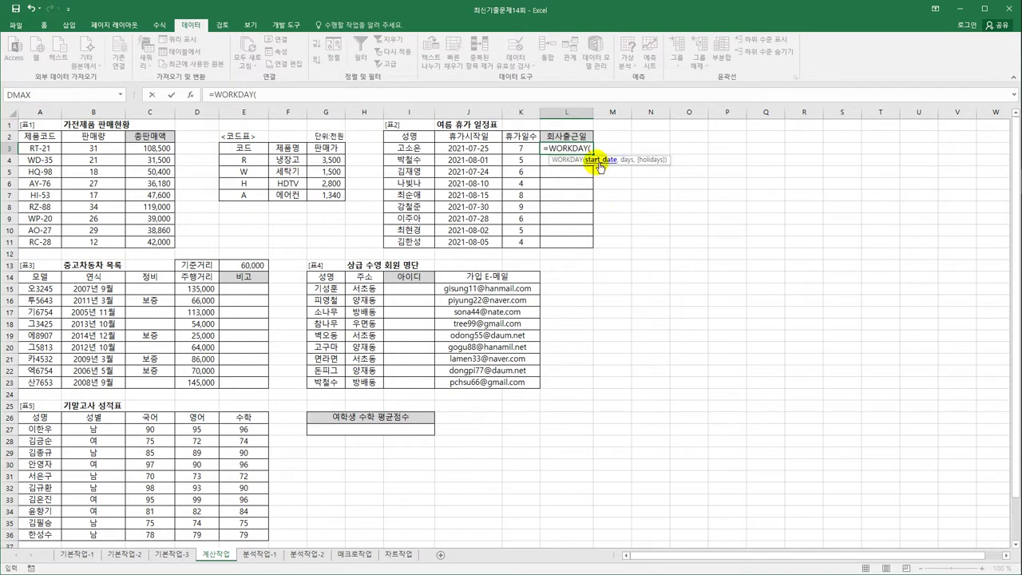
pyautogui.click(493, 153)
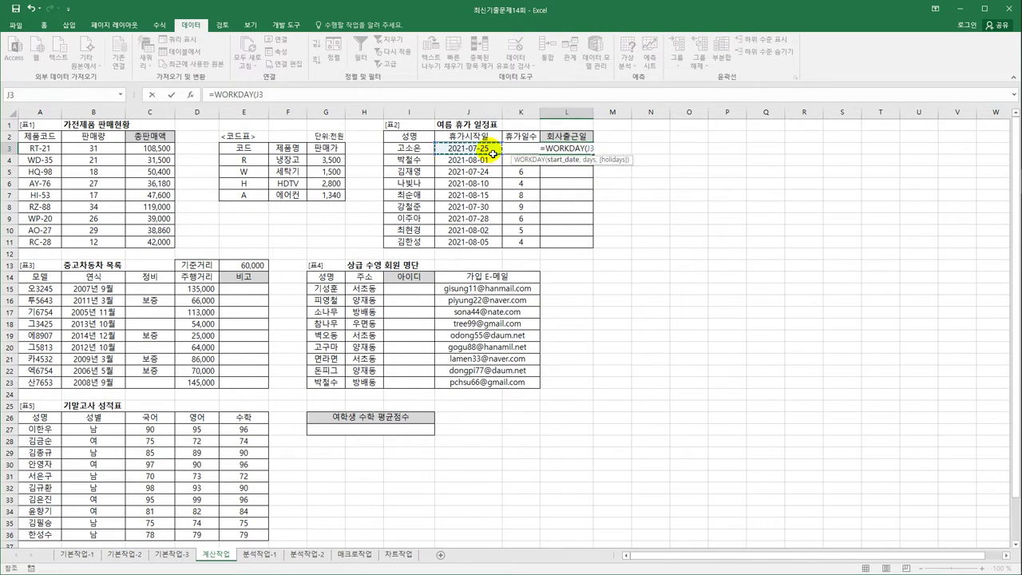
pyautogui.write(',')
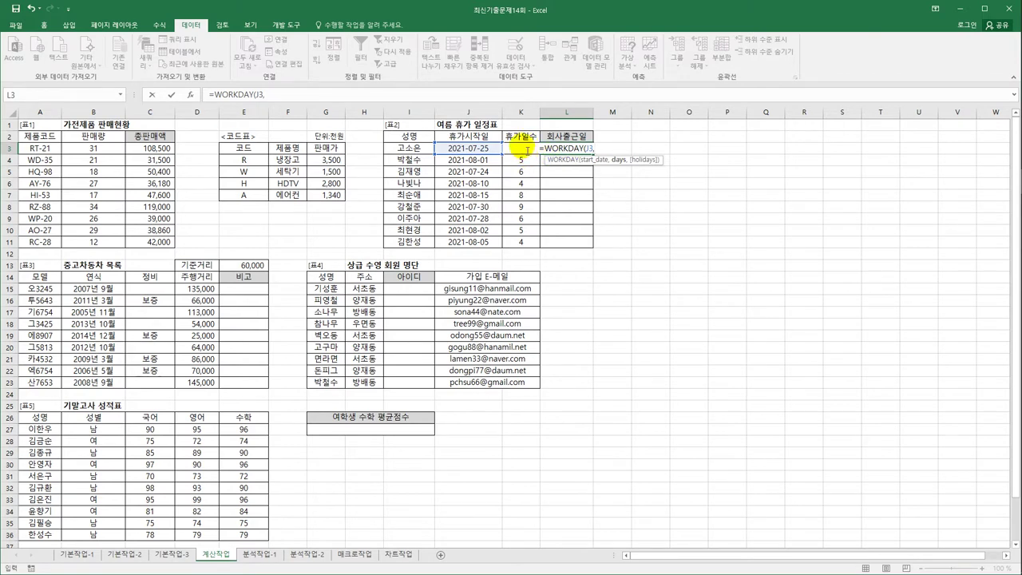
pyautogui.click(527, 151)
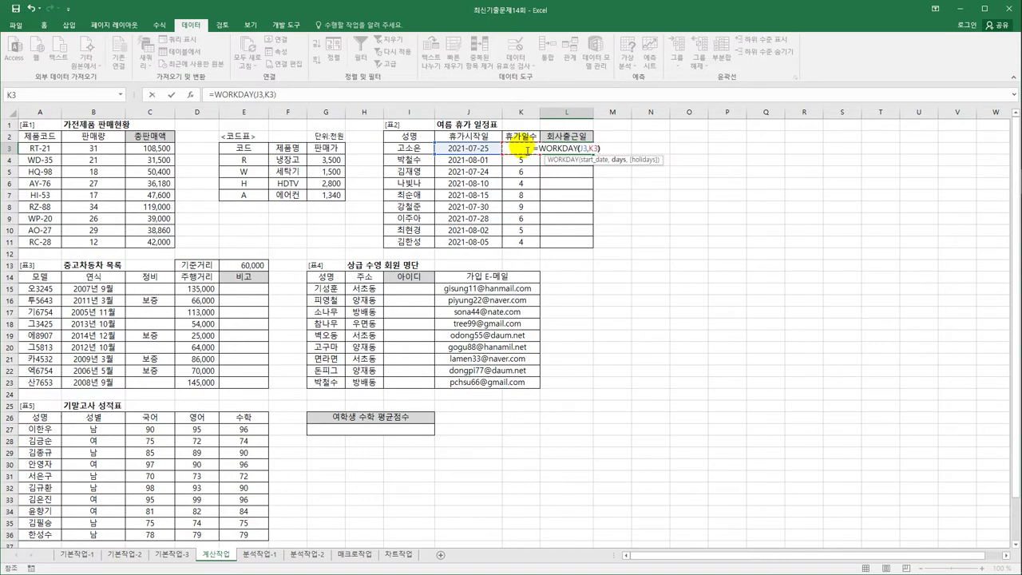
pyautogui.press('Return')
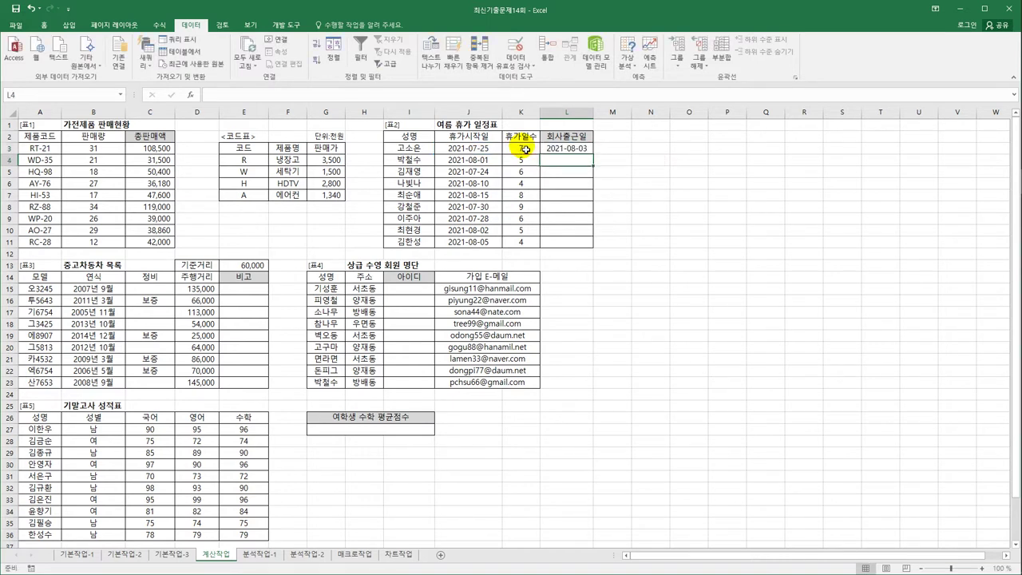
pyautogui.click(559, 150)
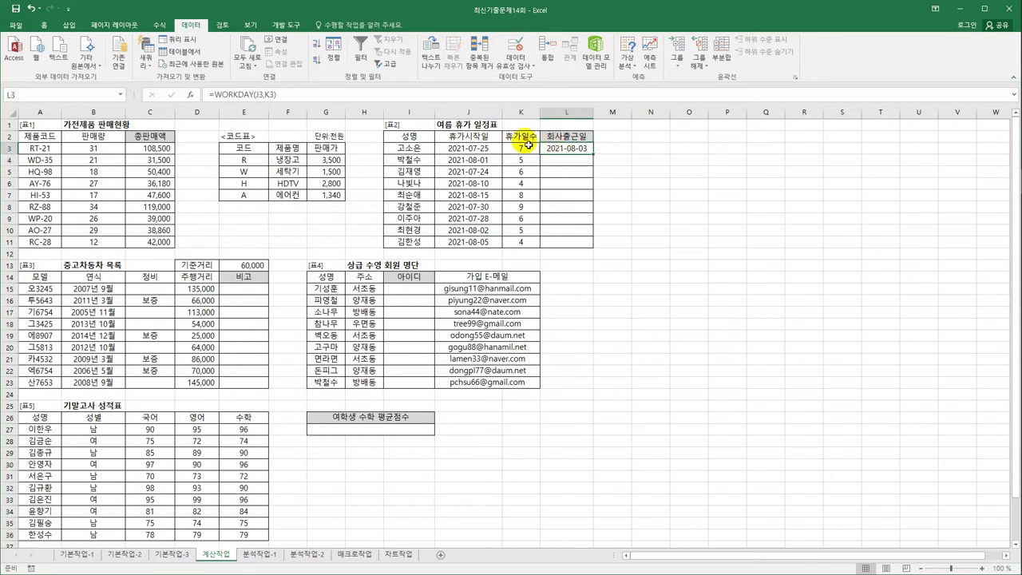
pyautogui.moveTo(594, 154); pyautogui.dragTo(594, 250)
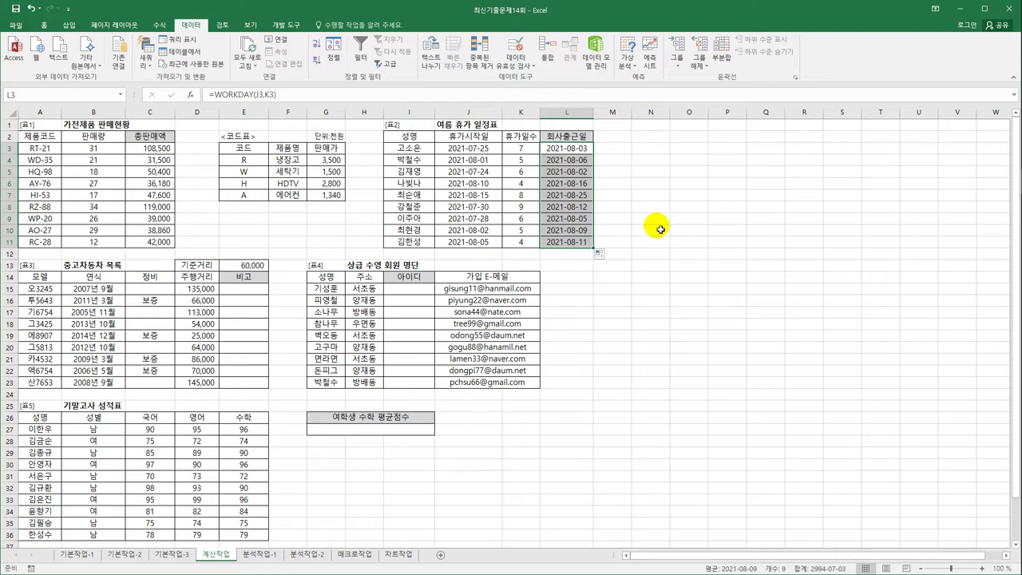
# Start an IF formula in the 비고 cell E15 with the condition D15-$E$13<=0, comparing mileage with the reference distance
pyautogui.click(243, 292)
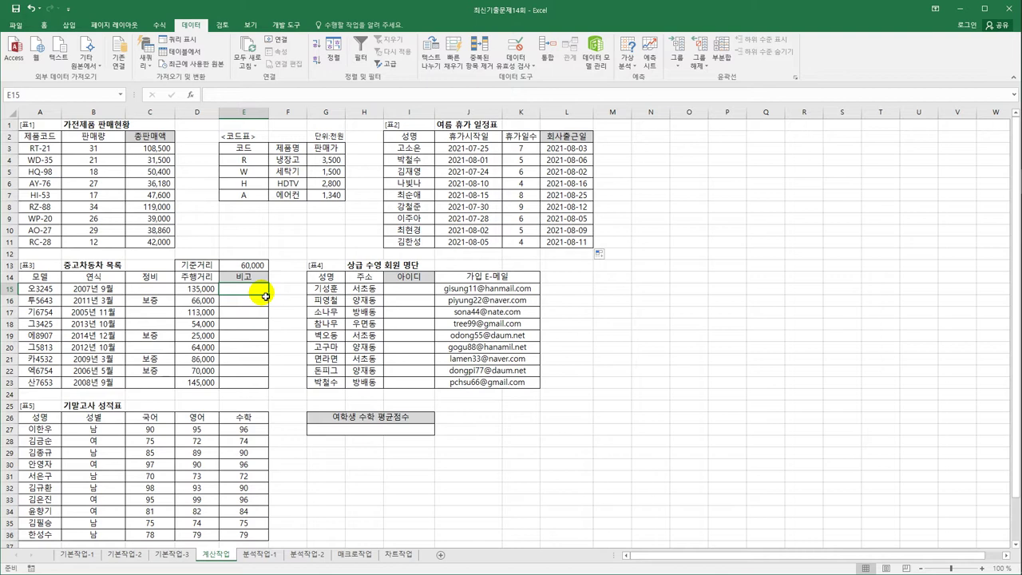
pyautogui.click(185, 289)
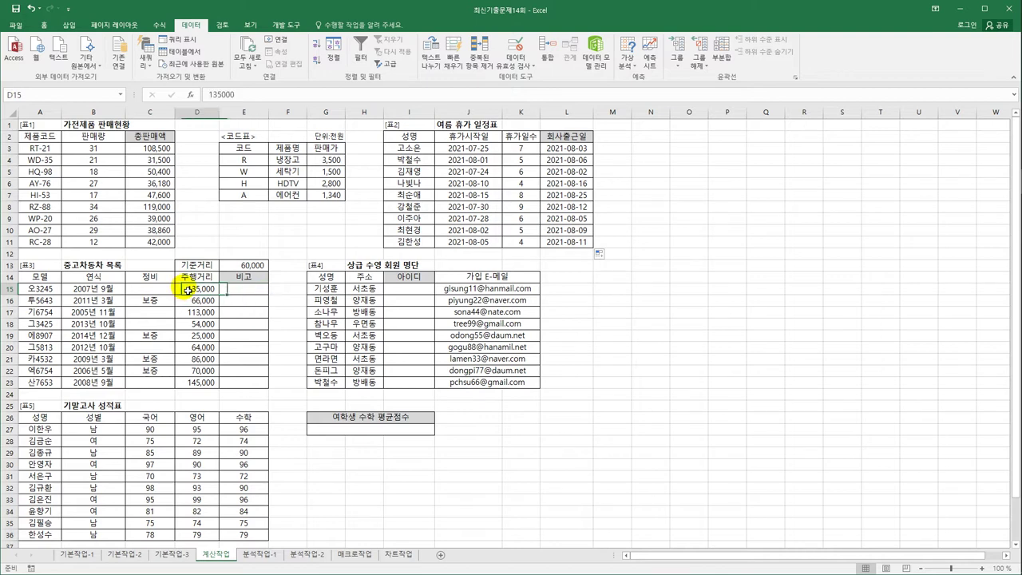
pyautogui.click(246, 265)
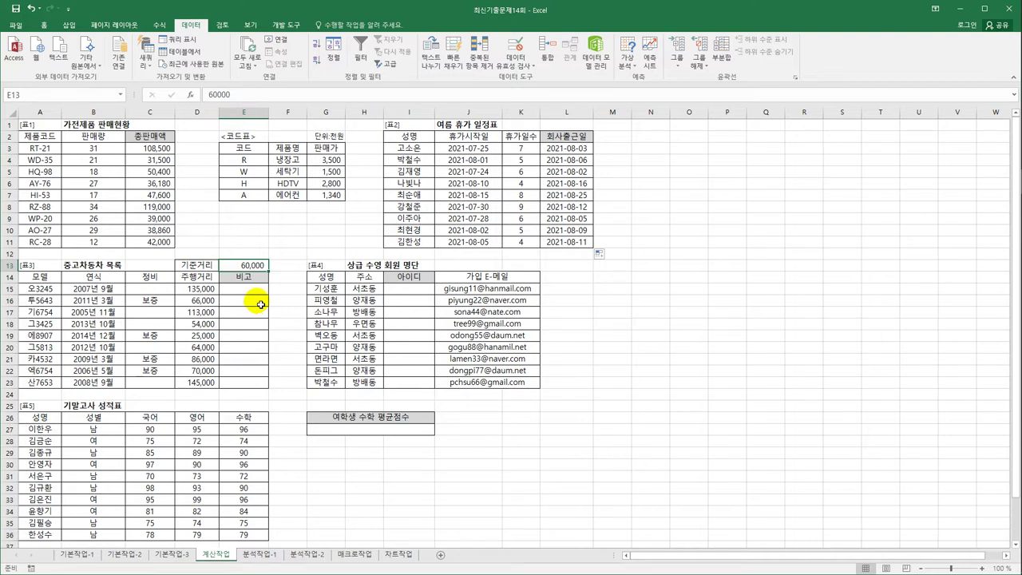
pyautogui.click(260, 292)
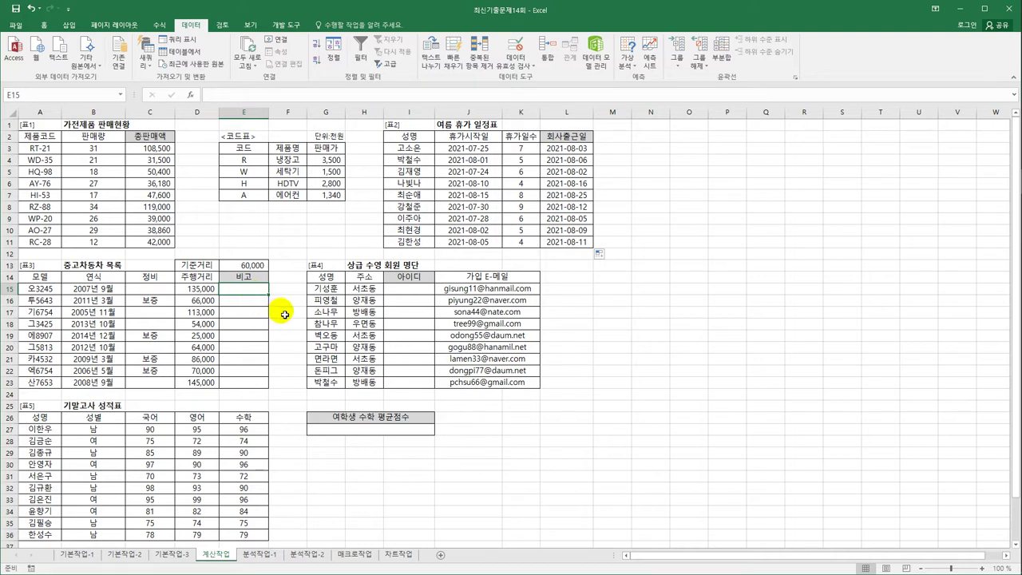
pyautogui.write('=')
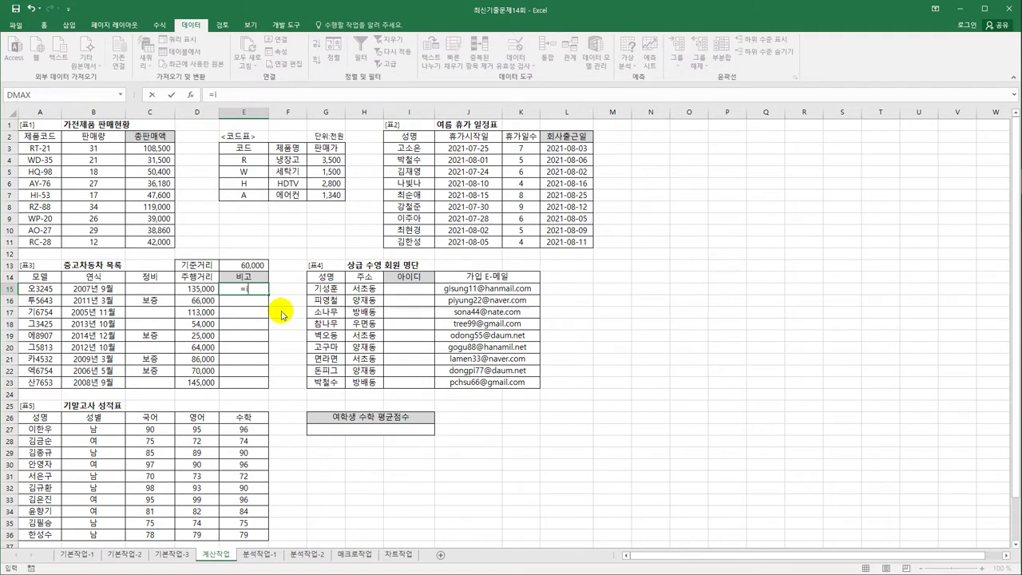
pyautogui.write('IF(')
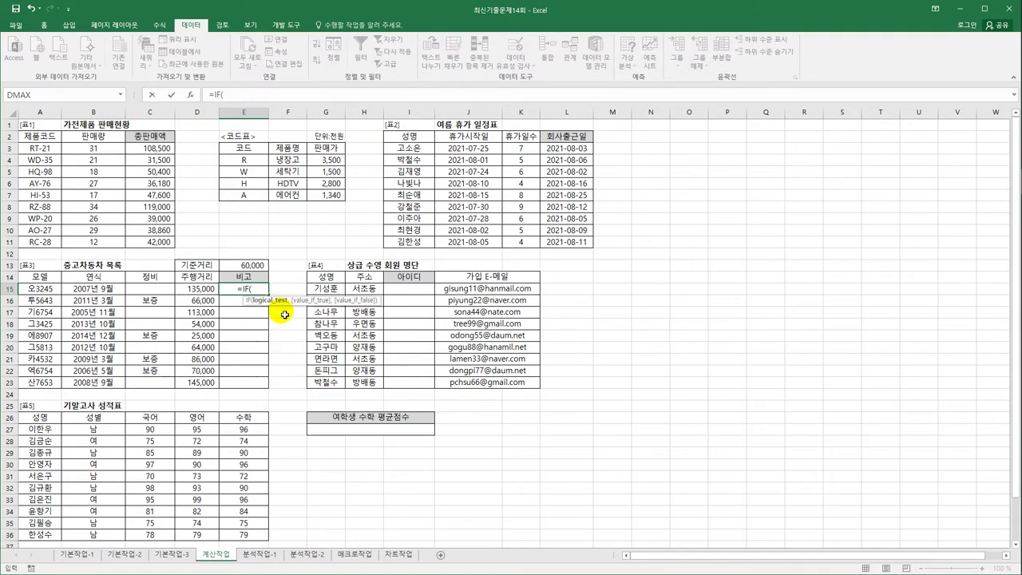
pyautogui.click(189, 292)
pyautogui.write('-')
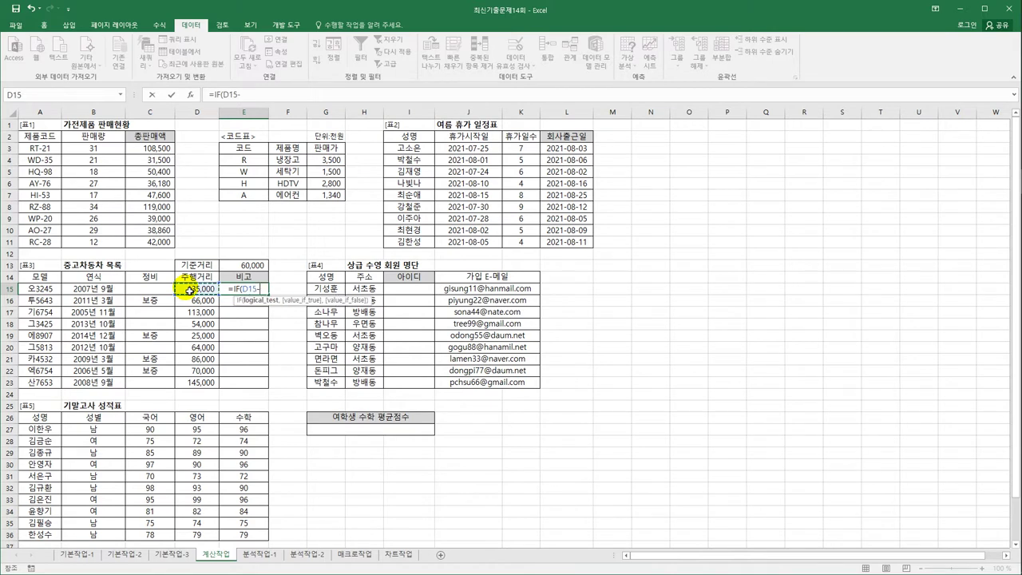
pyautogui.click(250, 267)
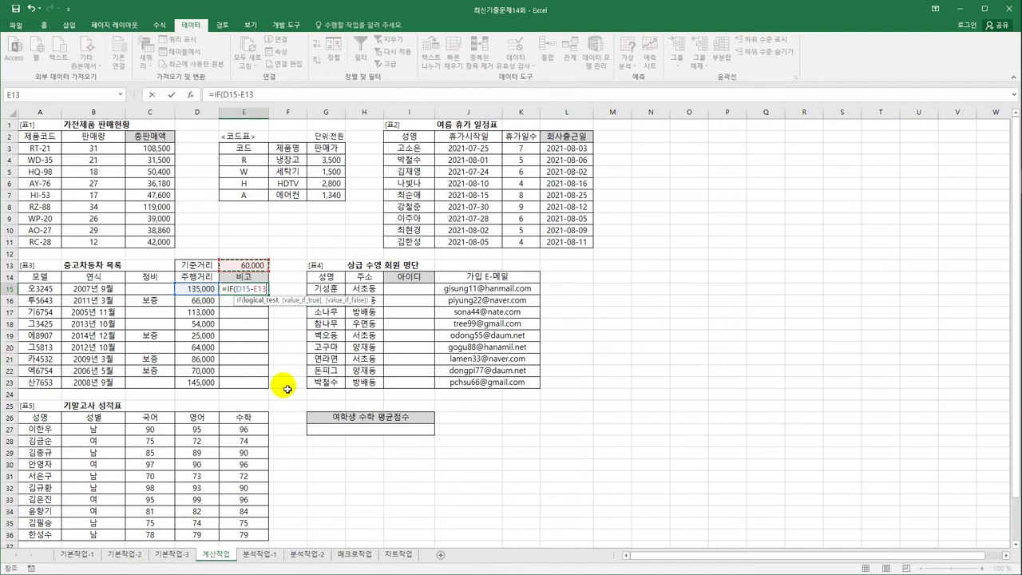
pyautogui.press('F4')
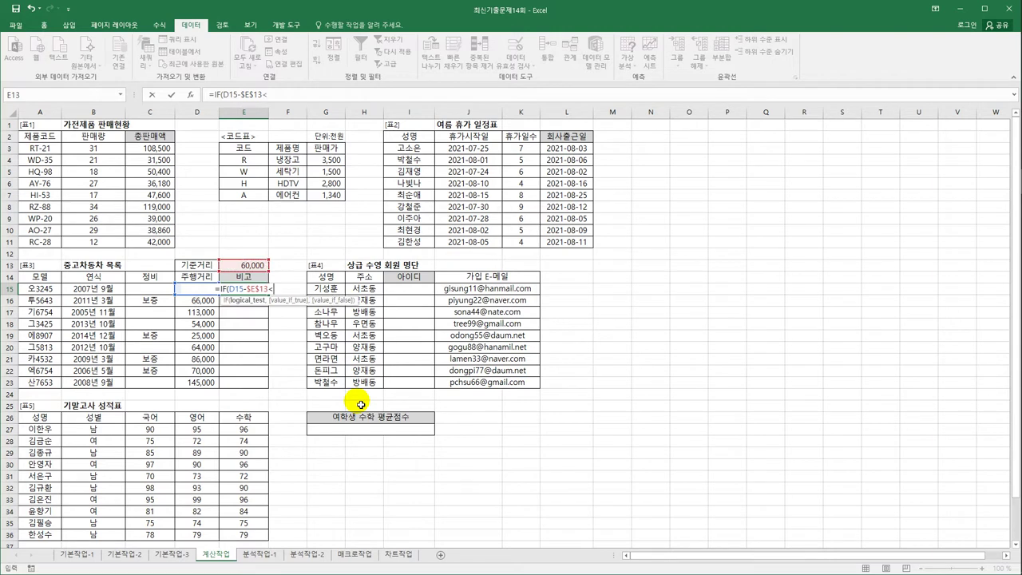
pyautogui.write('<=0')
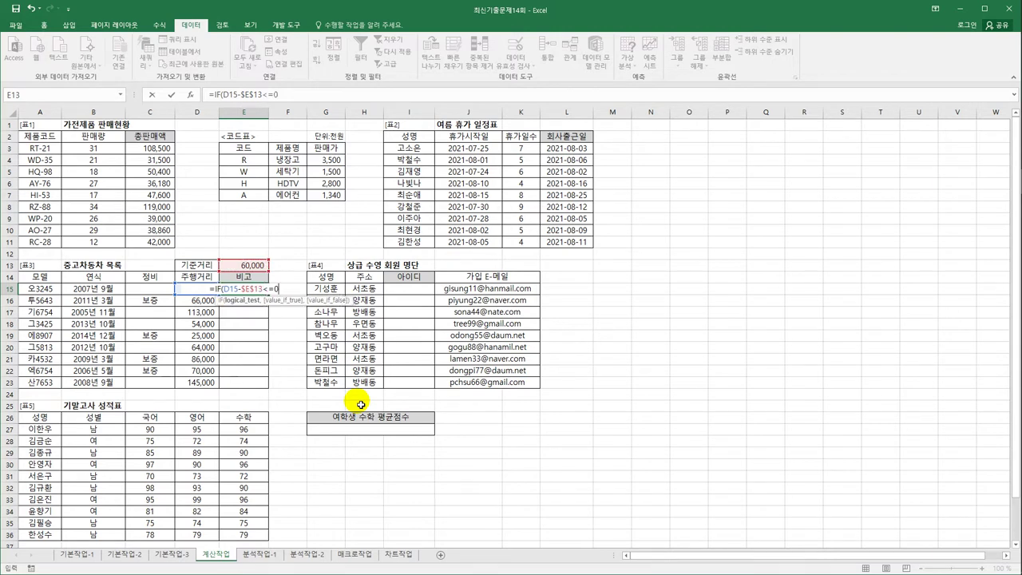
# Add "최상급" as the IF formula's true result and open its false argument
pyautogui.write(',')
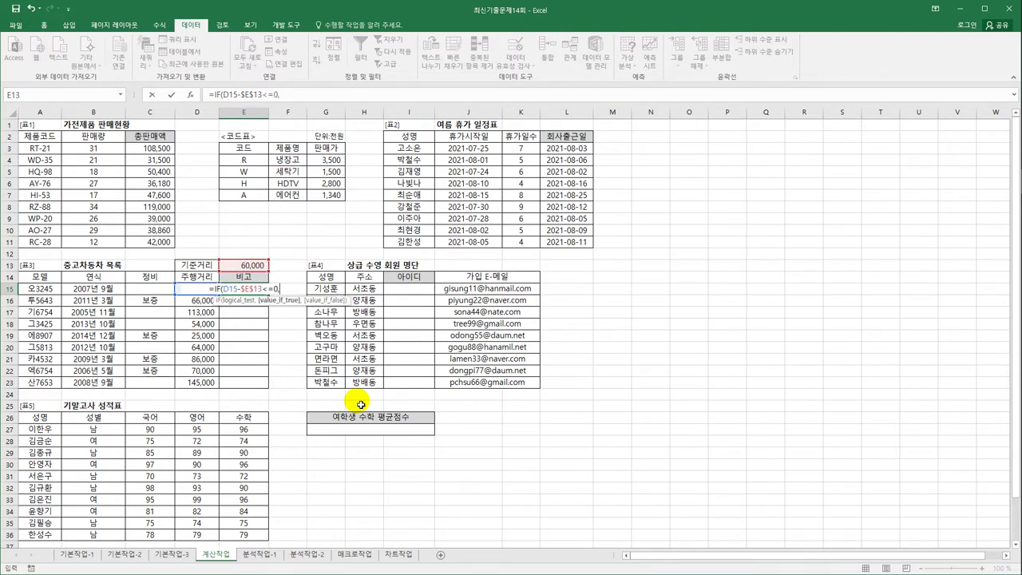
pyautogui.write('"최상')
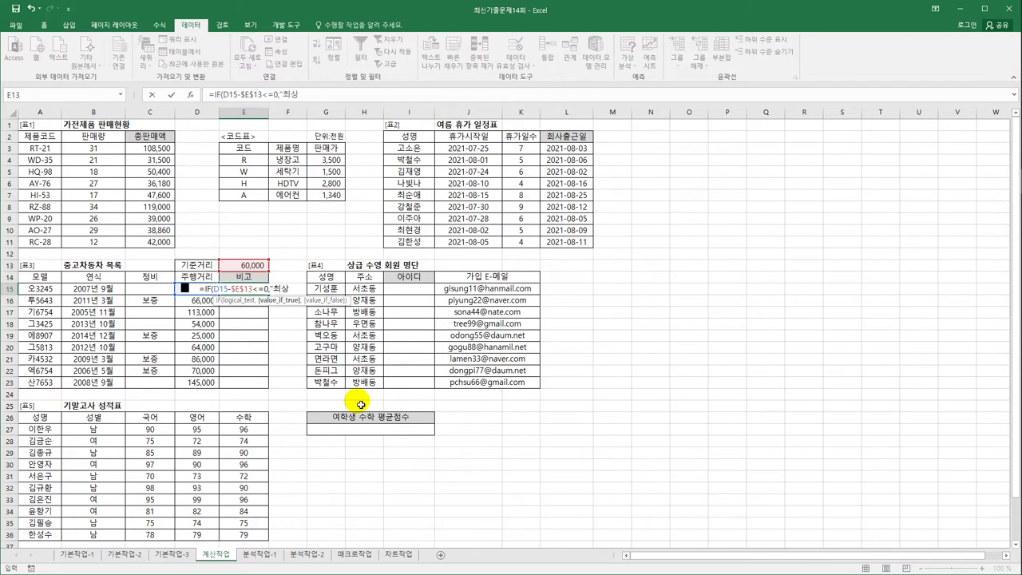
pyautogui.write('급",')
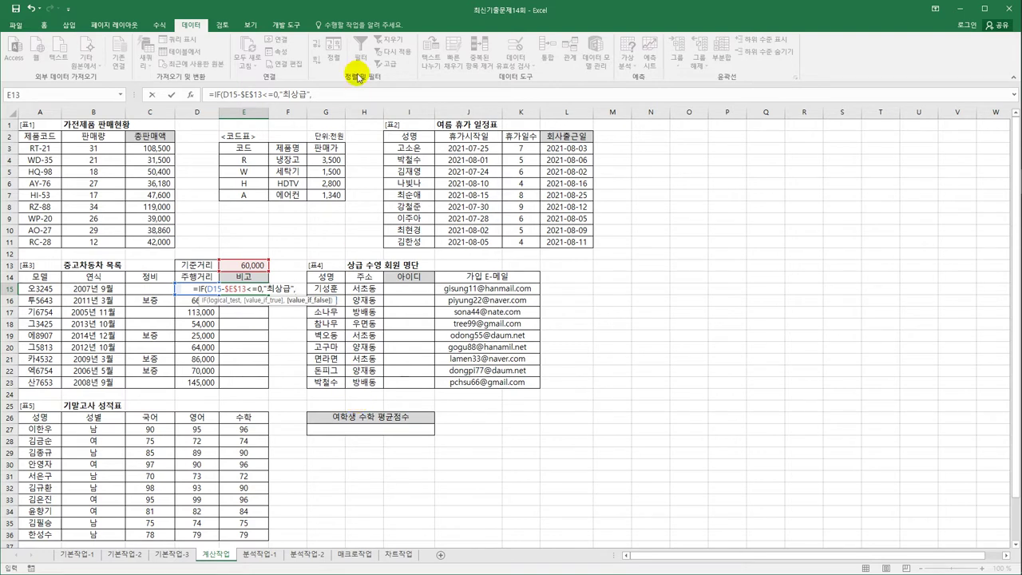
# Duplicate the IF(D15-$E$13<=0,"최상급", portion into the E15 formula's false argument as a nested IF
pyautogui.click(227, 94)
pyautogui.moveTo(222, 94); pyautogui.dragTo(279, 94)
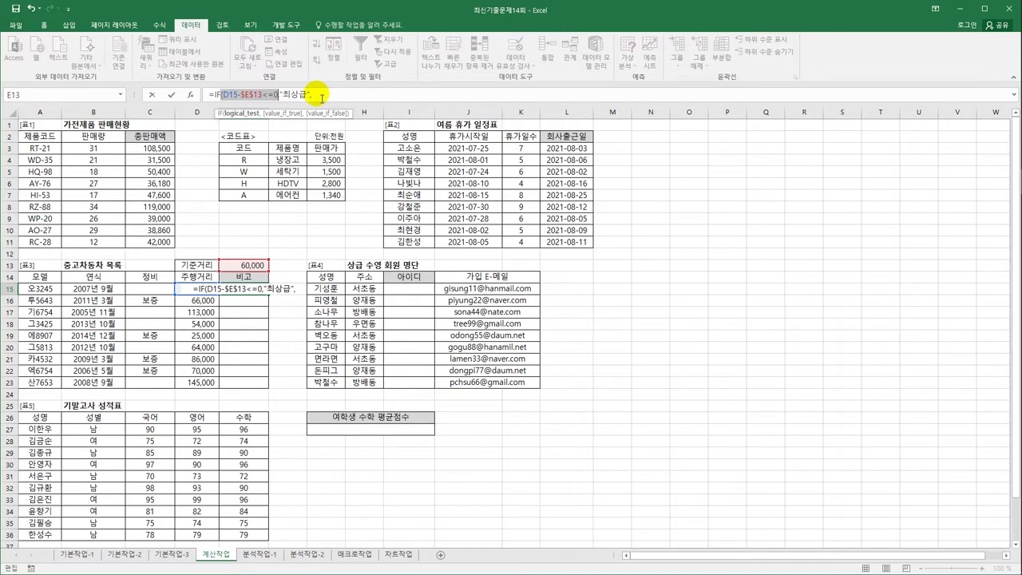
pyautogui.click(322, 97)
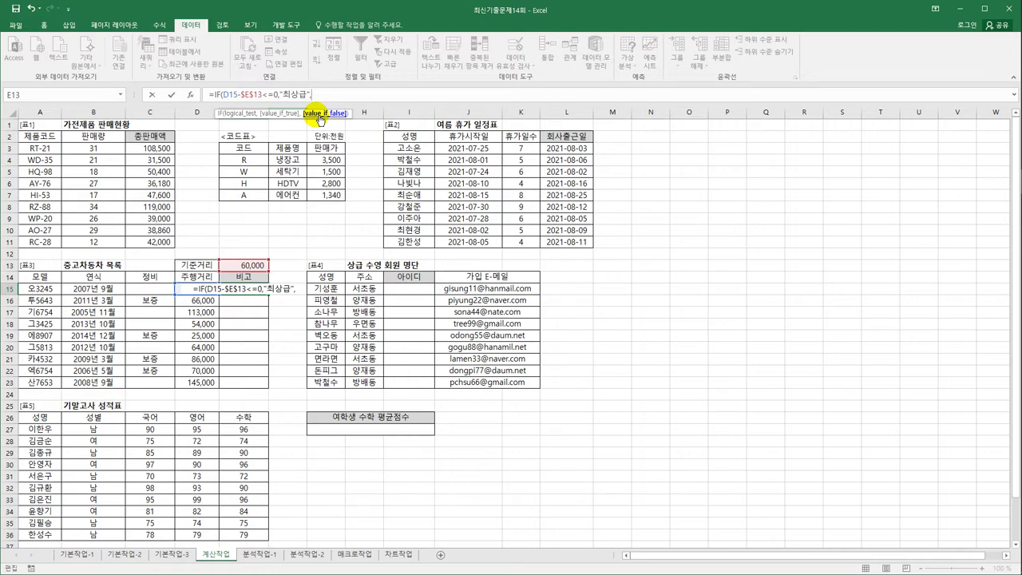
pyautogui.moveTo(211, 95); pyautogui.dragTo(320, 100)
pyautogui.hotkey('ctrl', 'c')
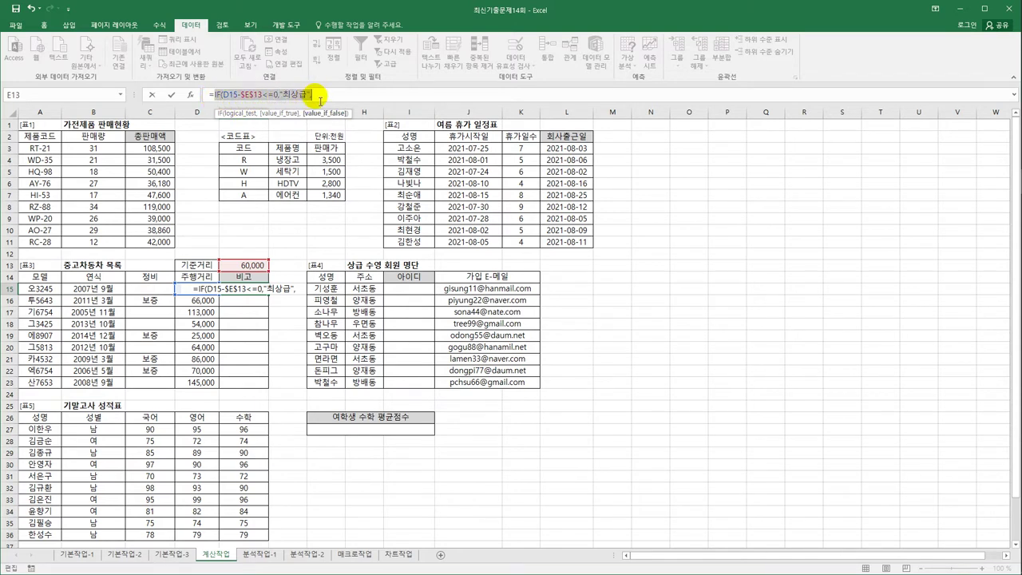
pyautogui.click(319, 100)
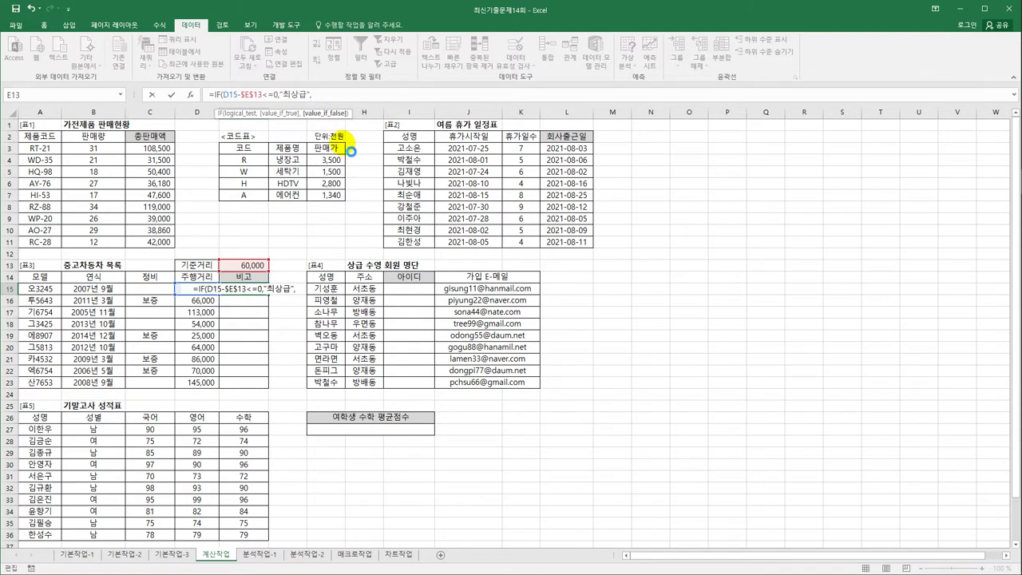
pyautogui.hotkey('ctrl', 'v')
# Change the nested IF's threshold to 20000 and its true result to "상급"
pyautogui.click(372, 99)
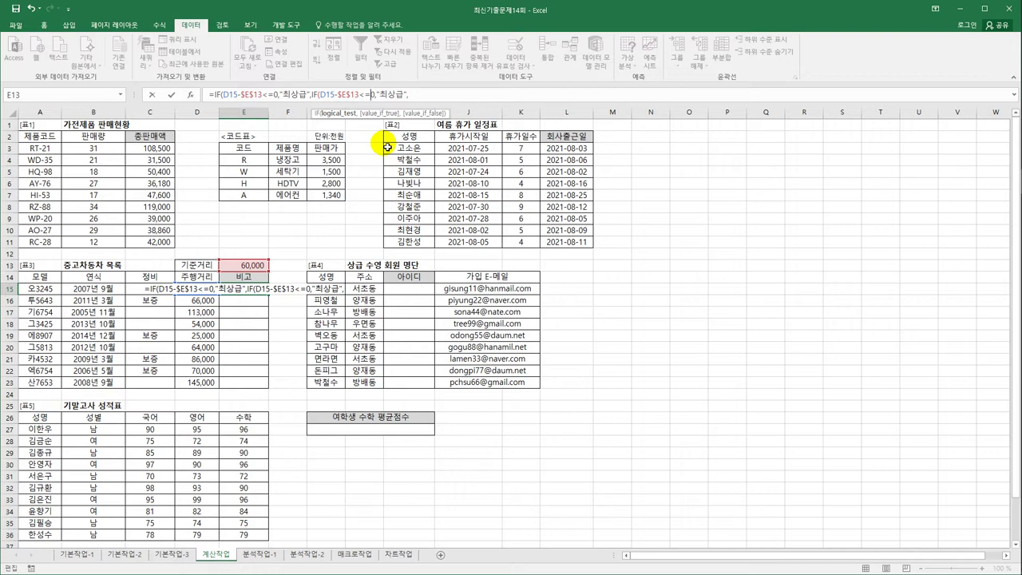
pyautogui.write('2000')
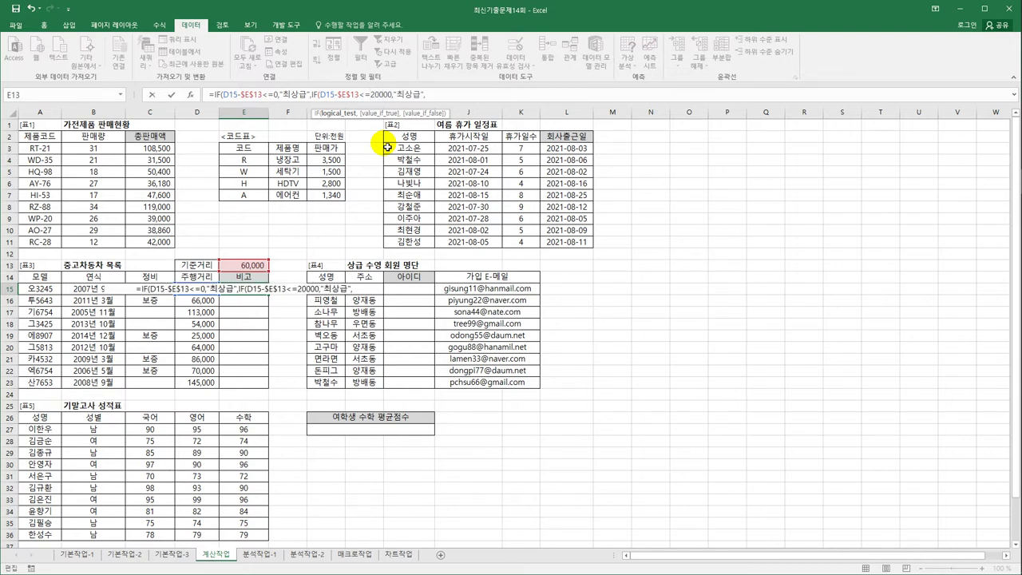
pyautogui.click(406, 96)
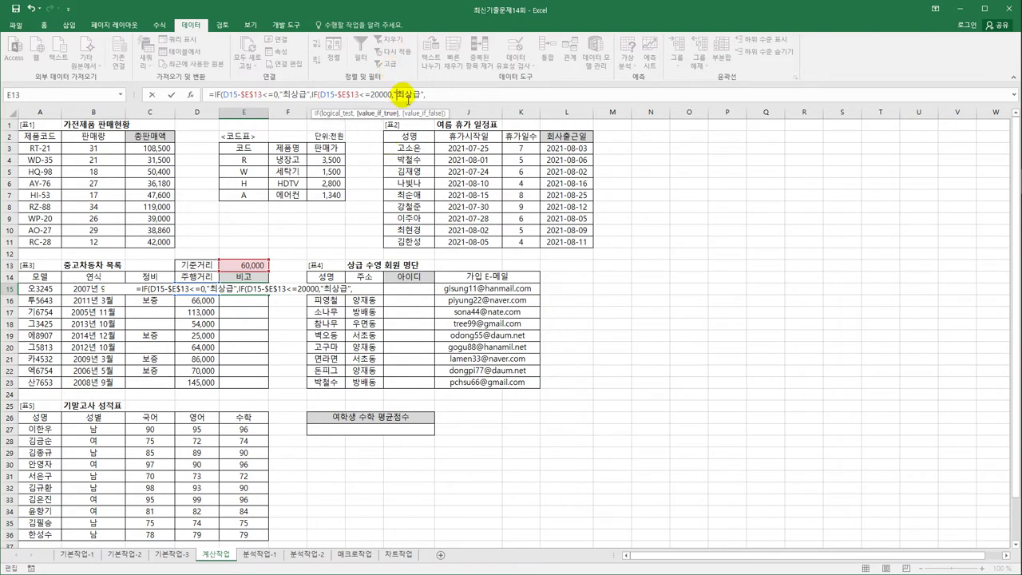
pyautogui.press('BackSpace')
pyautogui.press('End')
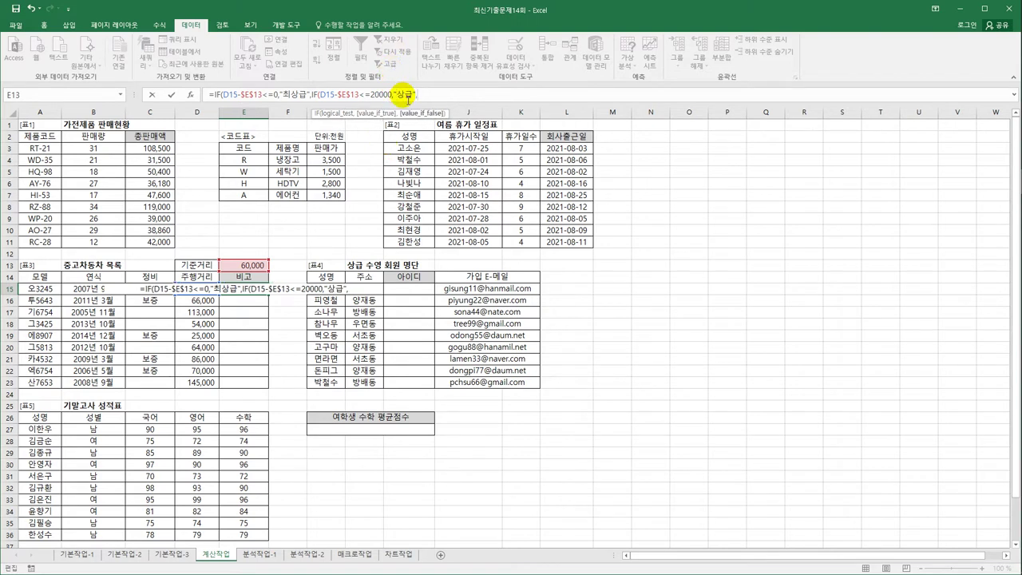
# Finish the E15 formula with "" as the final result, close both IFs, and fill it down to E23
pyautogui.write('""')
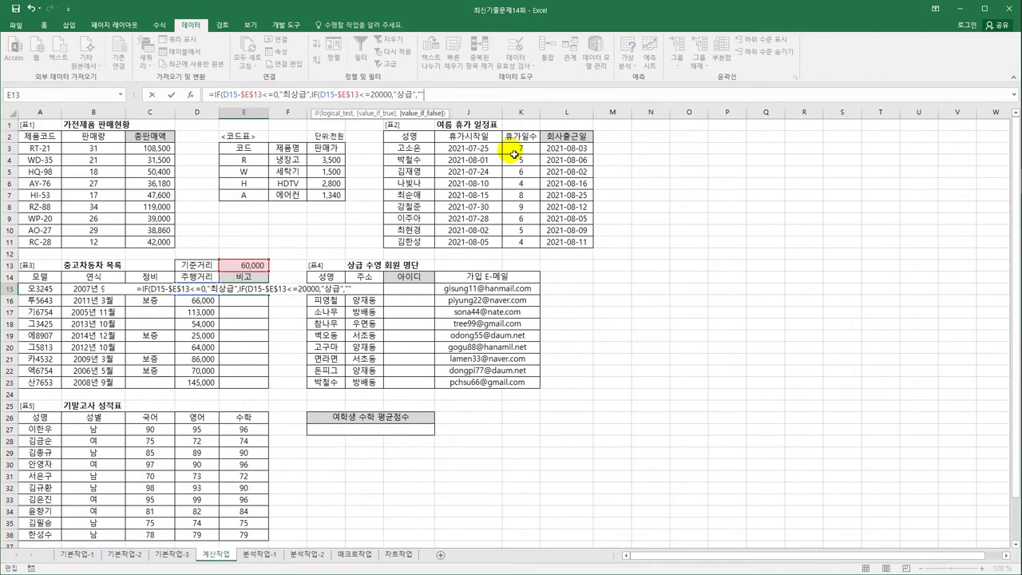
pyautogui.write('))')
pyautogui.press('Return')
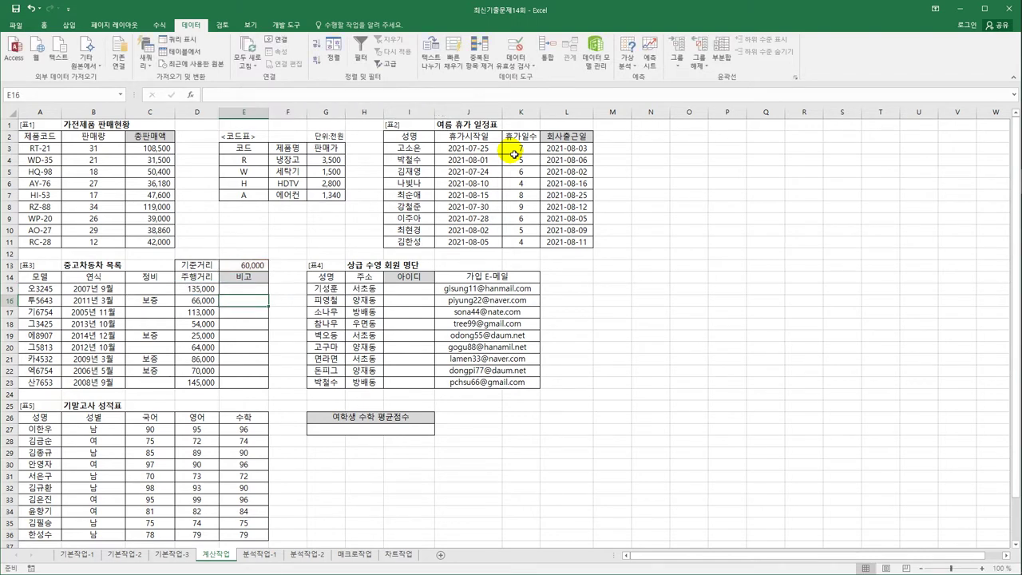
pyautogui.press('Up')
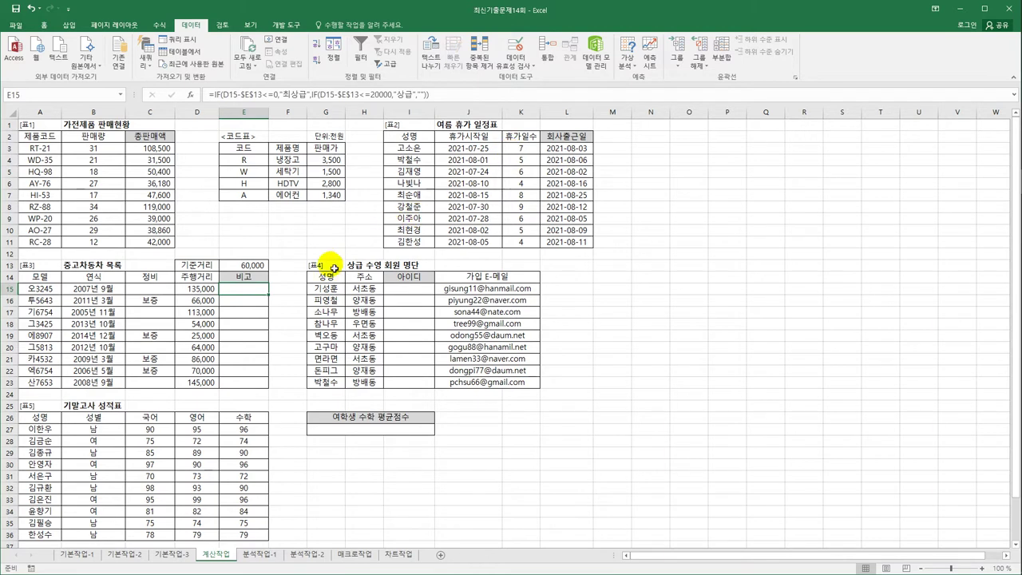
pyautogui.moveTo(268, 295); pyautogui.dragTo(271, 393)
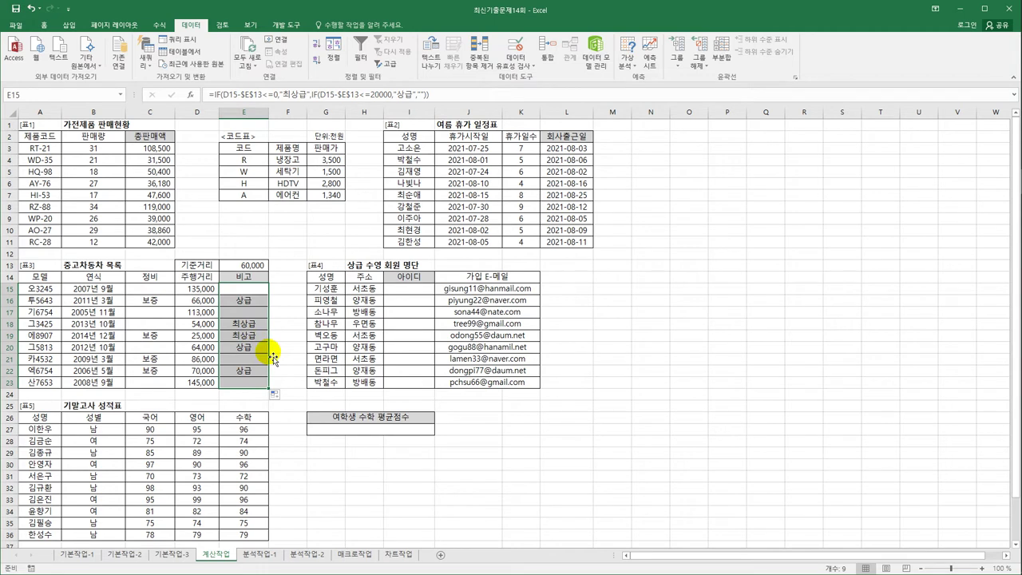
# Enter =SEARCH("@",J15,1) in the 아이디 cell I15 and fill it down to I23
pyautogui.click(421, 292)
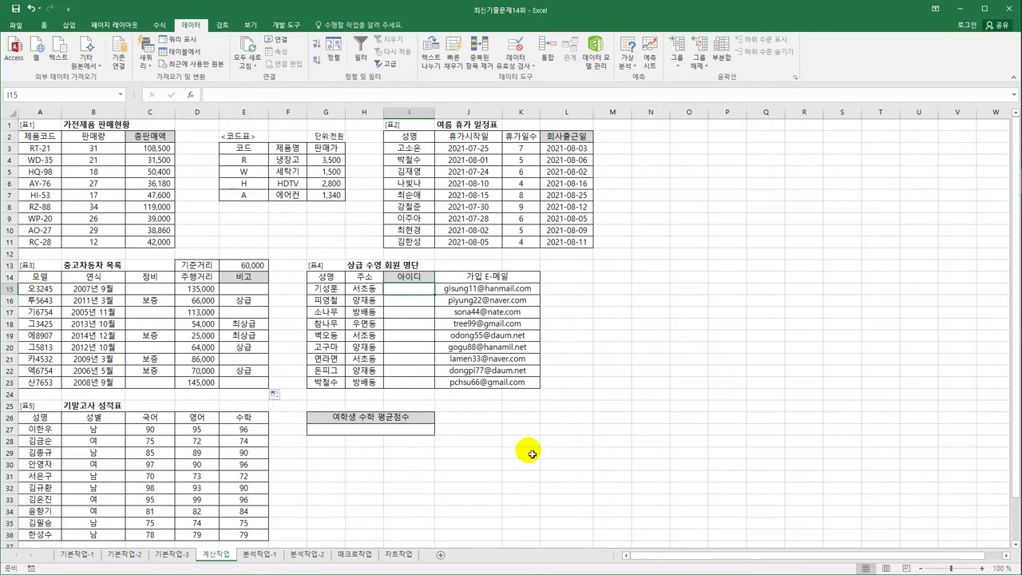
pyautogui.write('=s')
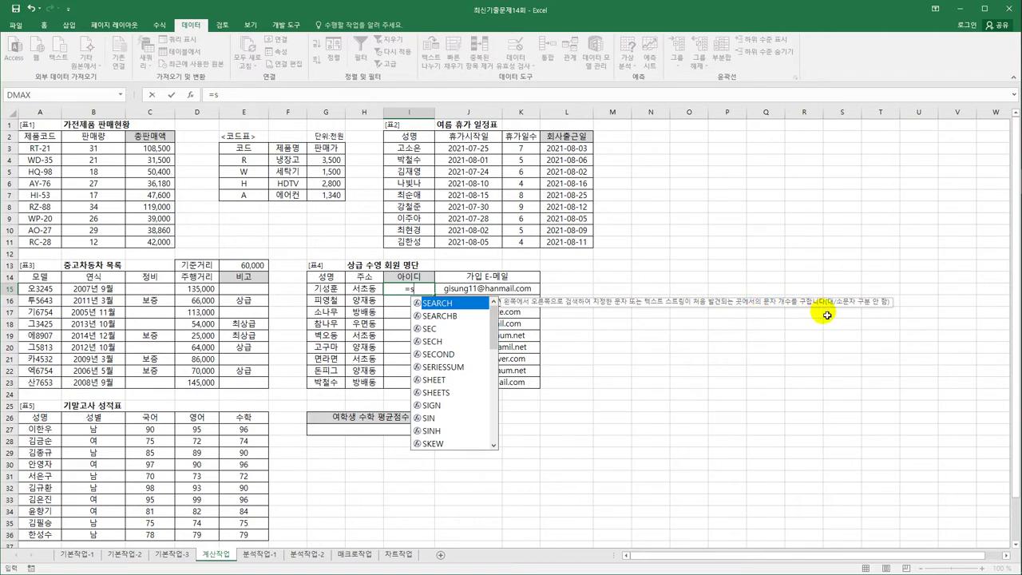
pyautogui.doubleClick(457, 309)
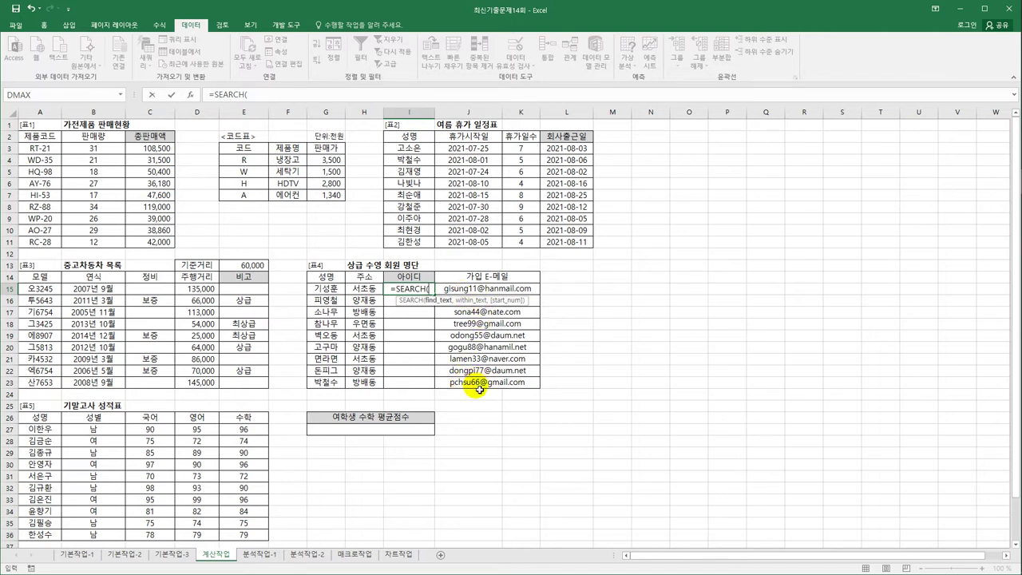
pyautogui.write('"')
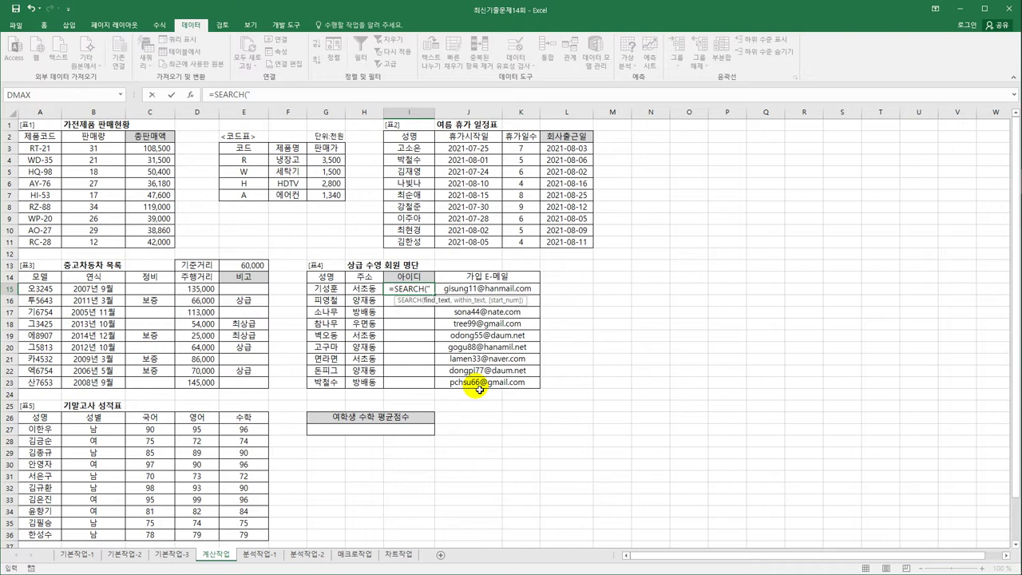
pyautogui.write('@",')
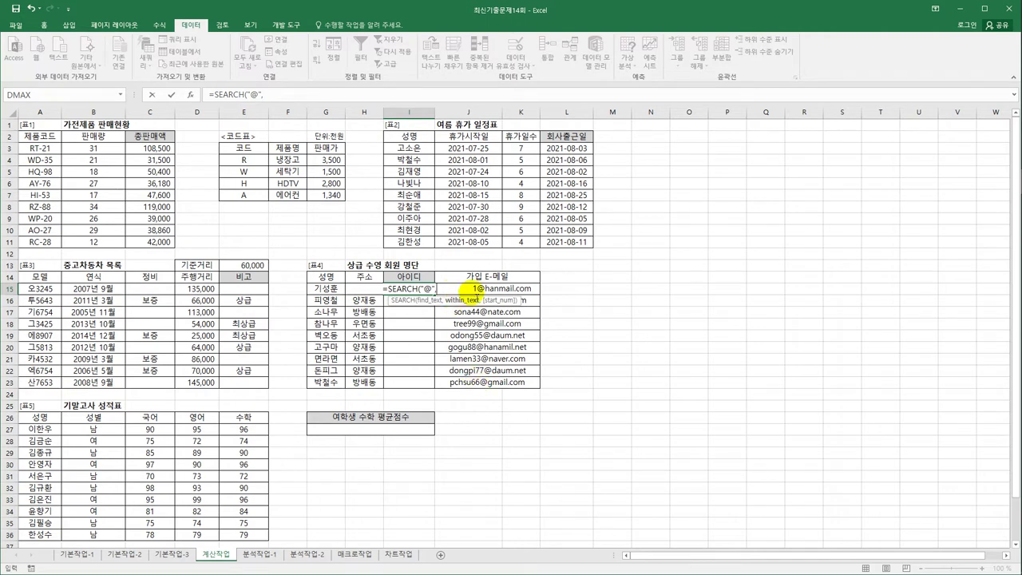
pyautogui.click(483, 293)
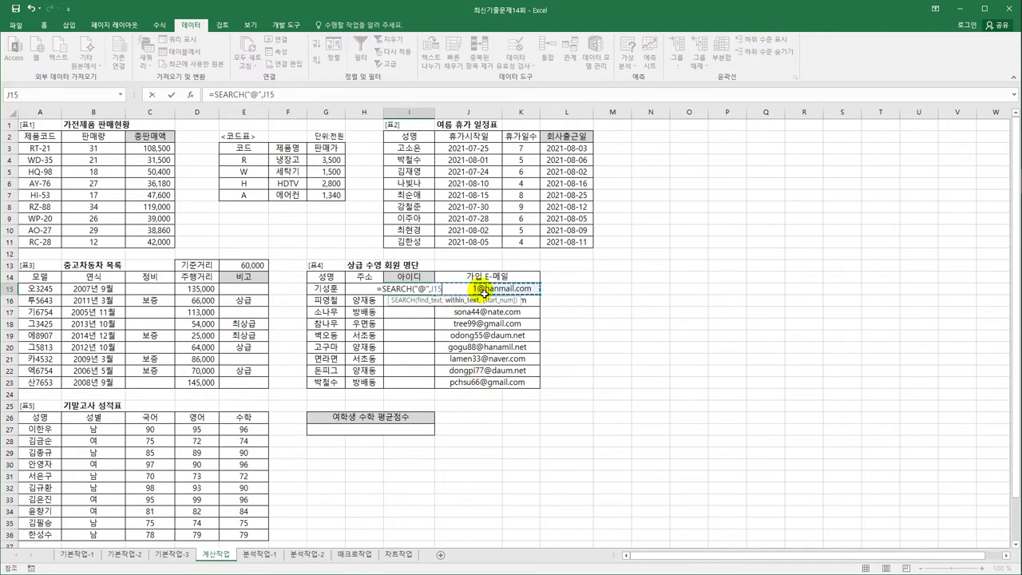
pyautogui.write(',')
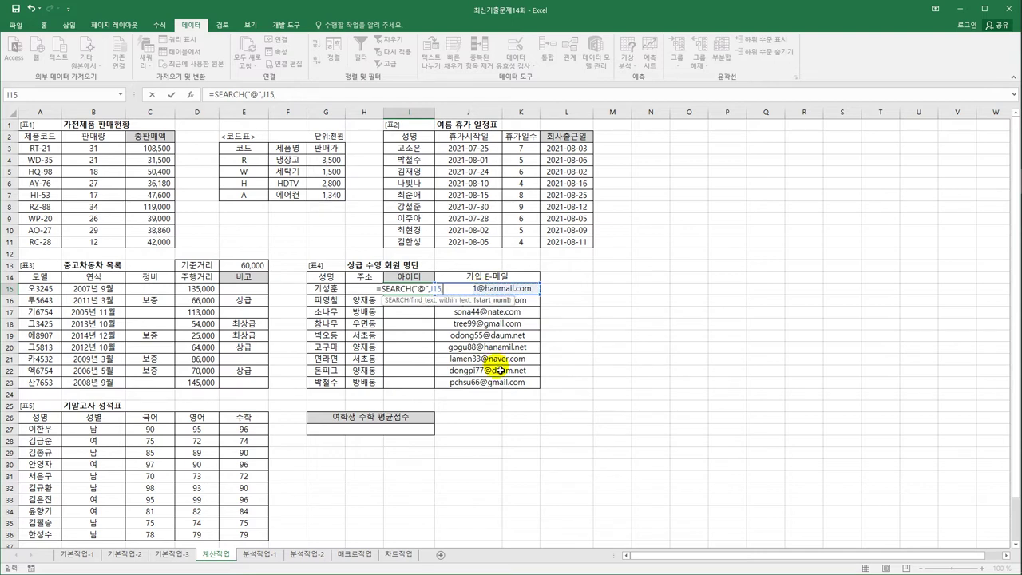
pyautogui.write('1')
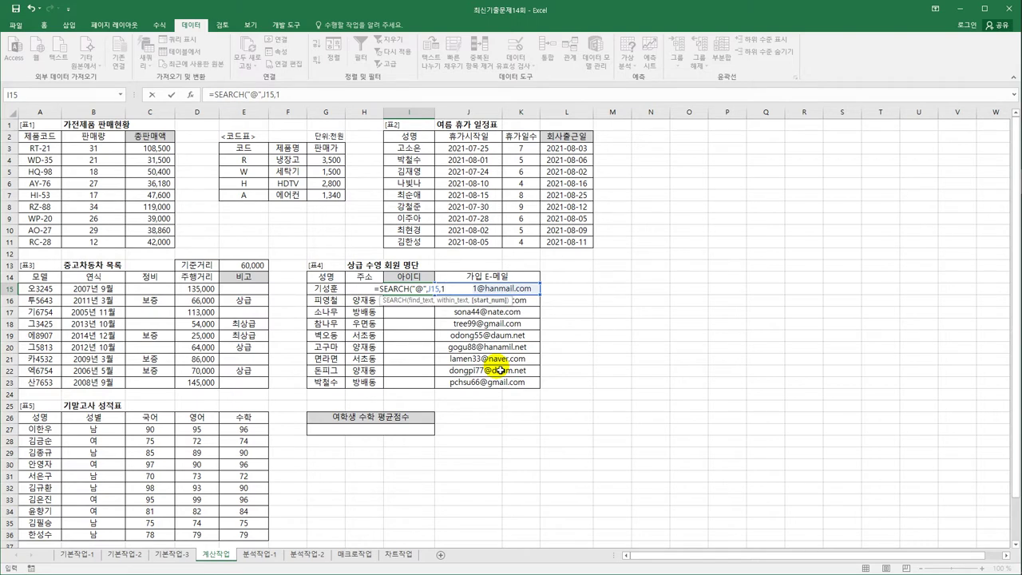
pyautogui.write(')')
pyautogui.hotkey('ctrl', 'Return')
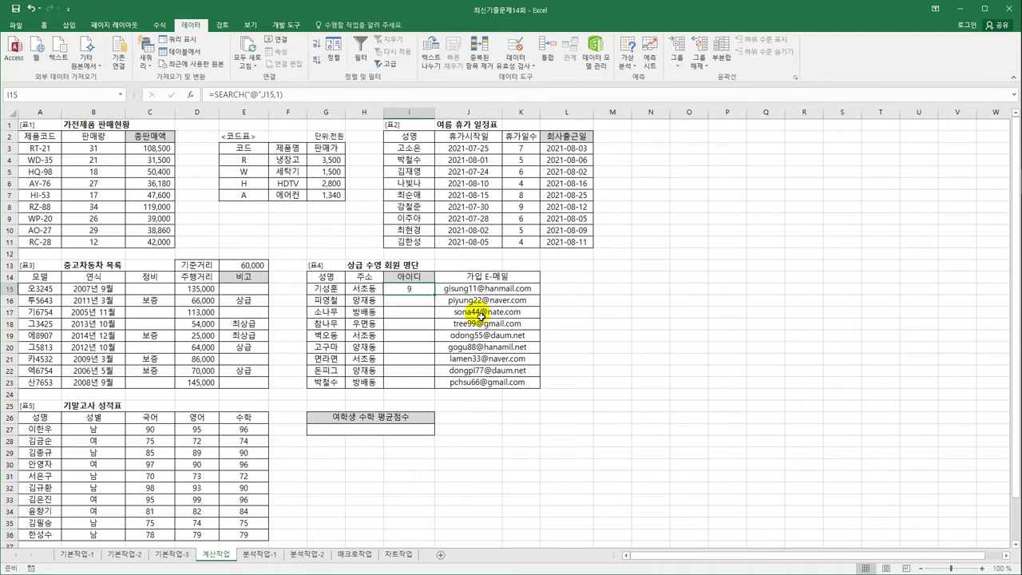
pyautogui.moveTo(438, 296); pyautogui.dragTo(441, 391)
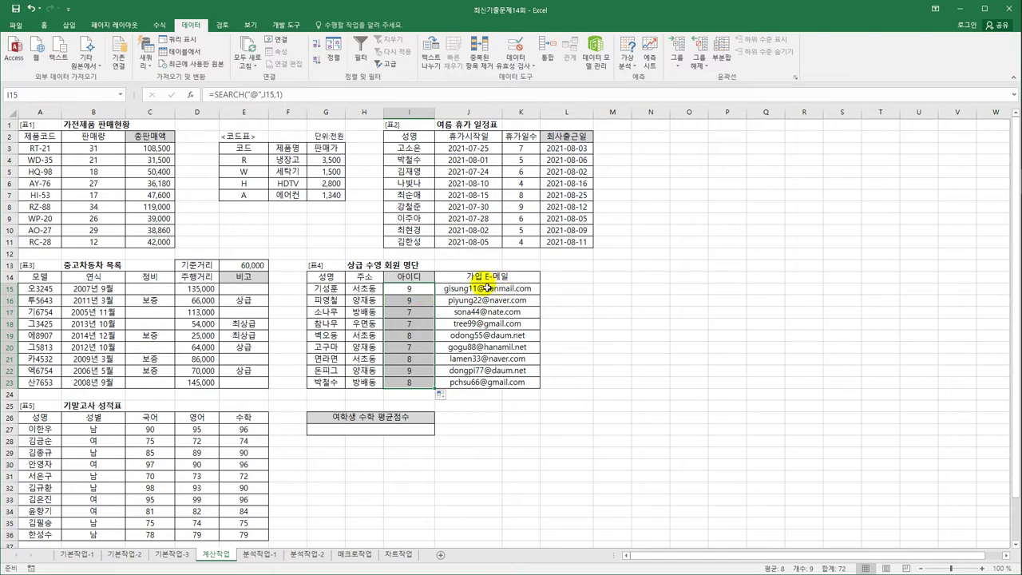
# Append -1 to the SEARCH formula in the 아이디 cell I15 and fill it down to I23
pyautogui.click(410, 289)
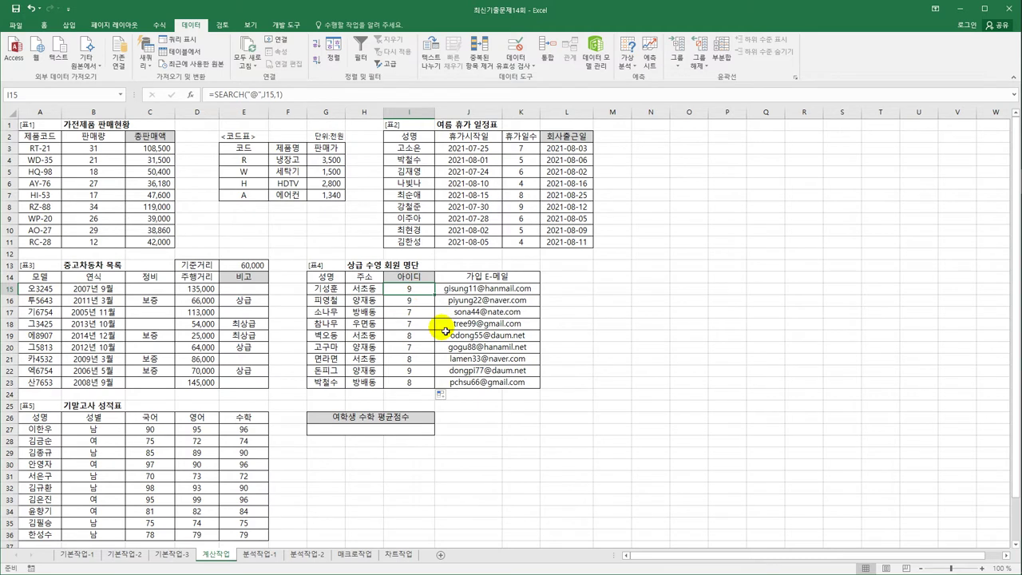
pyautogui.click(297, 95)
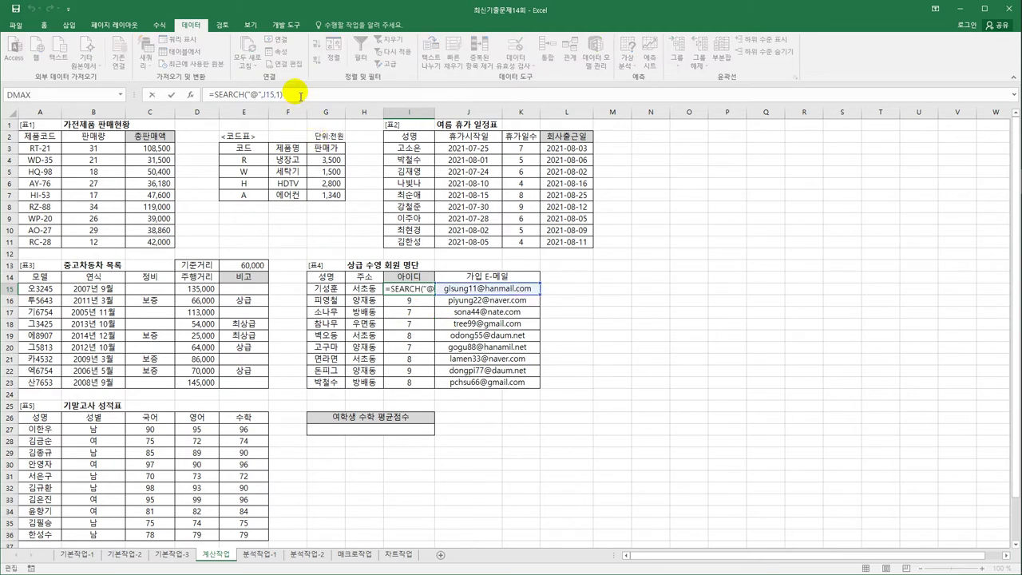
pyautogui.hotkey('ctrl', 'Return')
pyautogui.press('Down')
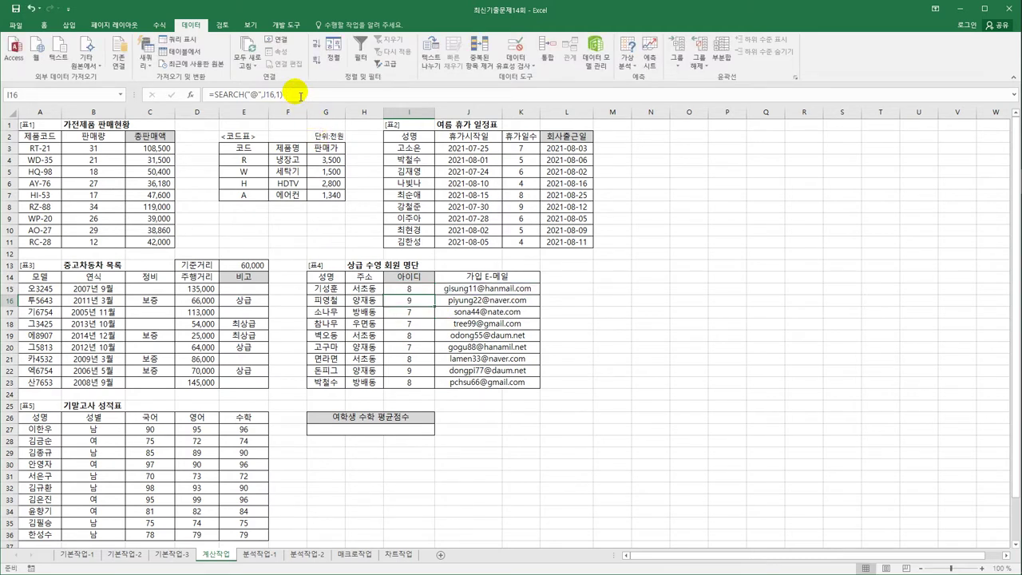
pyautogui.click(409, 289)
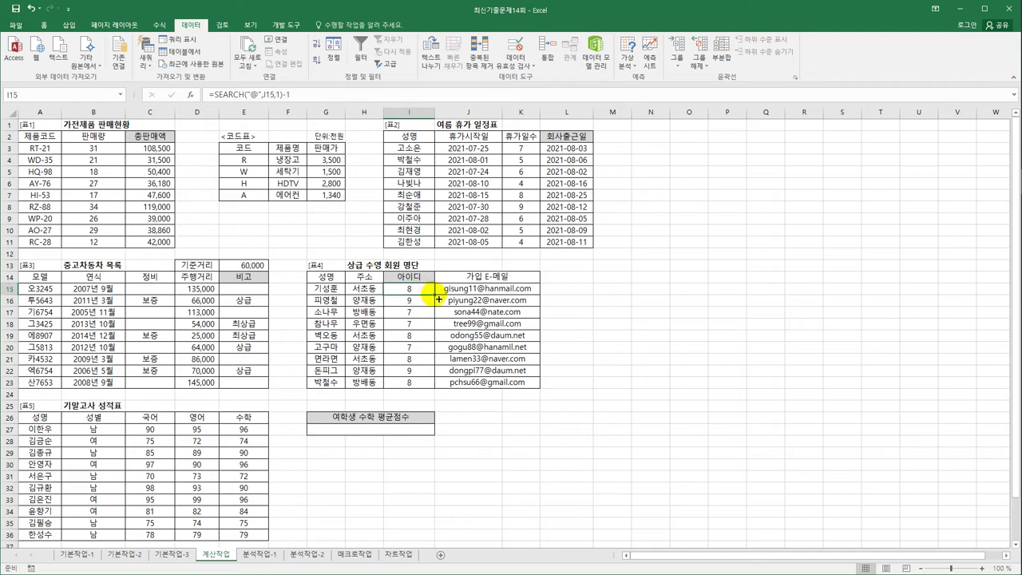
pyautogui.moveTo(436, 296); pyautogui.dragTo(432, 387)
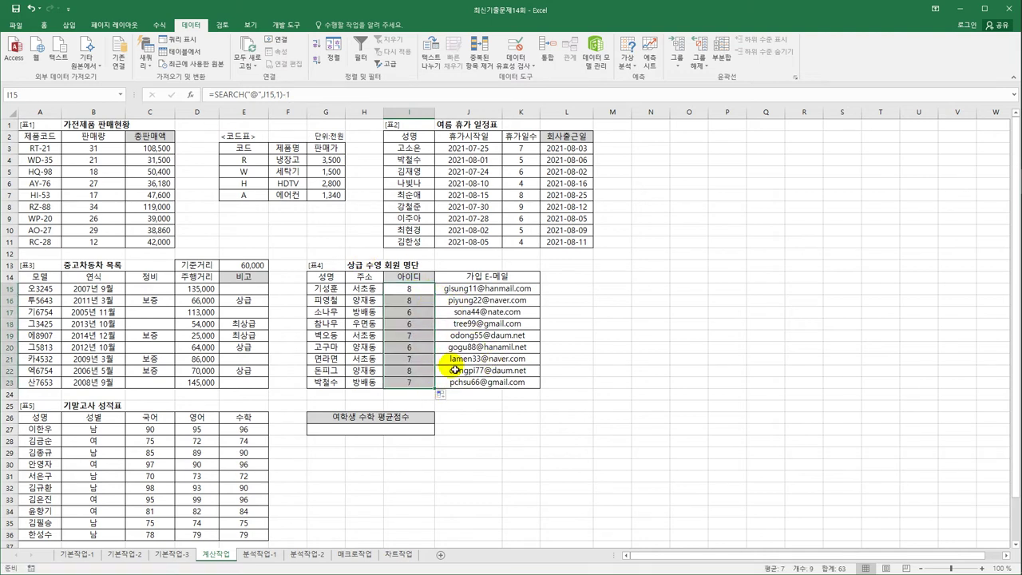
# Wrap the I15 formula in MID as =MID(J15,1,SEARCH("@",J15,1)-1) and fill it down to I23
pyautogui.click(408, 291)
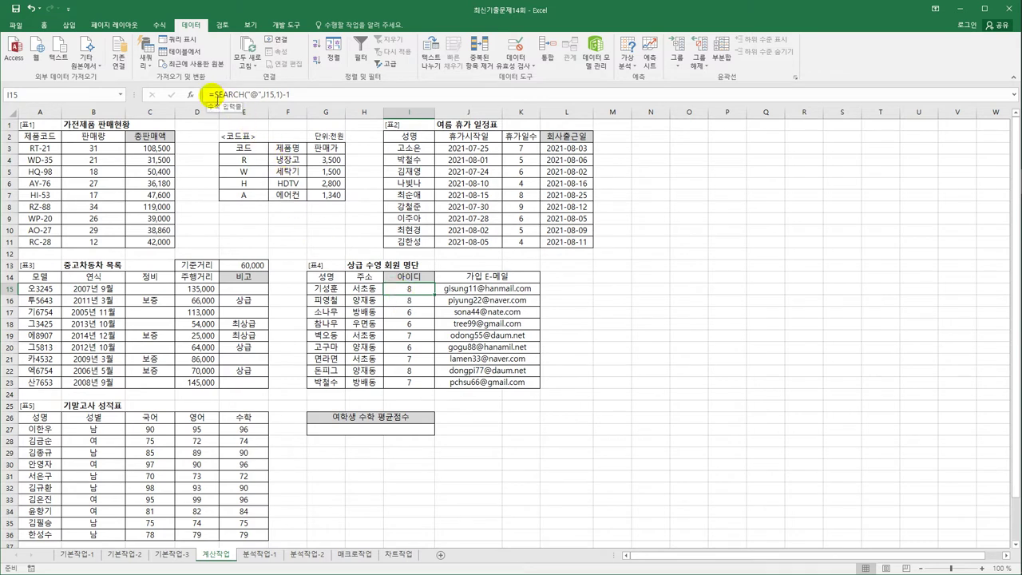
pyautogui.click(211, 94)
pyautogui.write('m')
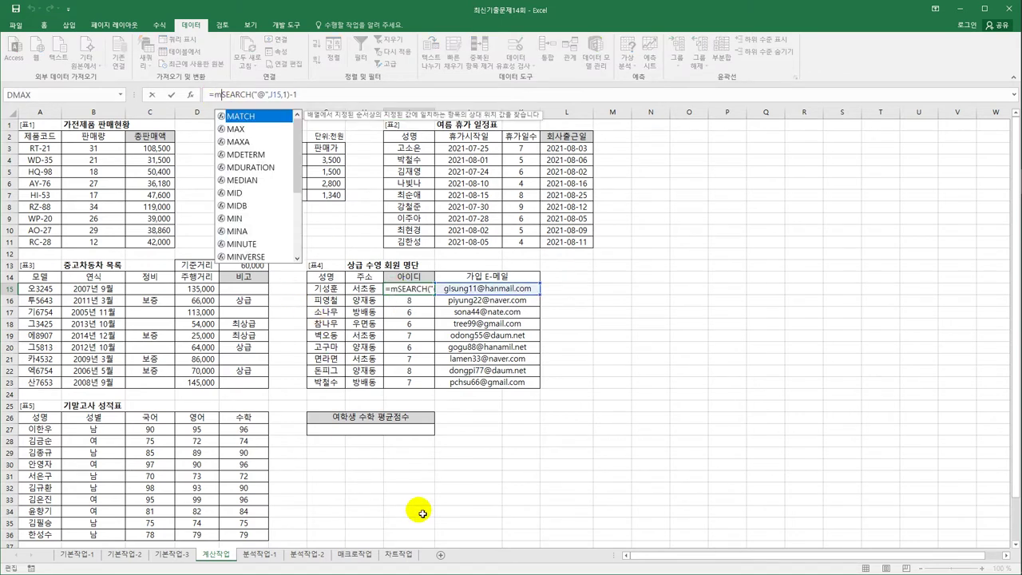
pyautogui.write('id')
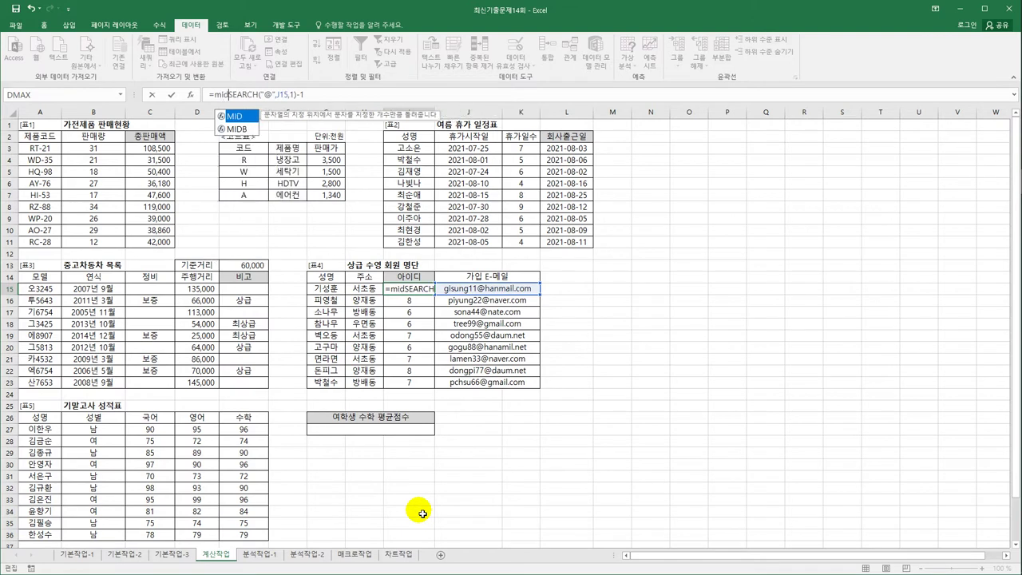
pyautogui.press('Tab')
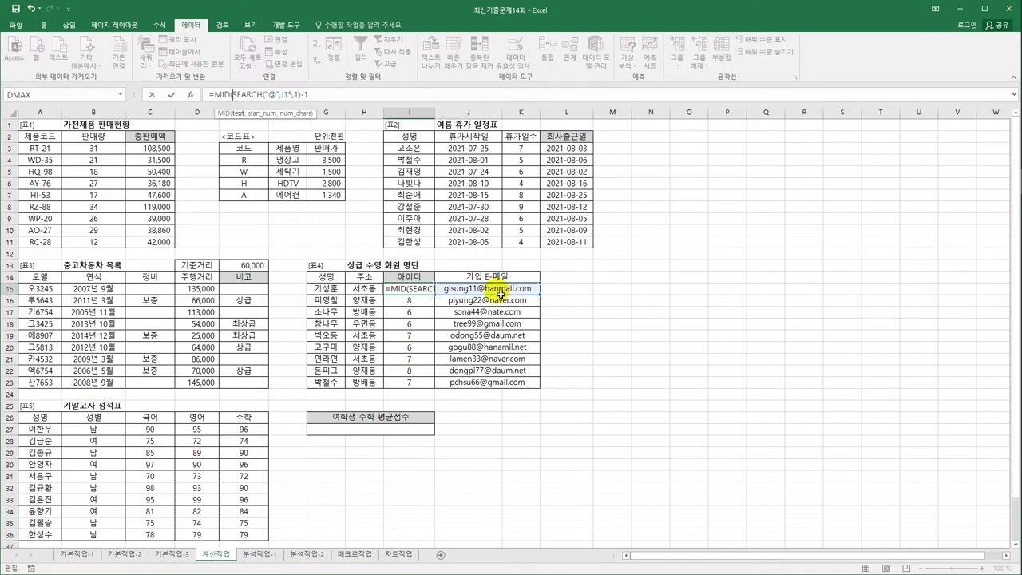
pyautogui.click(501, 293)
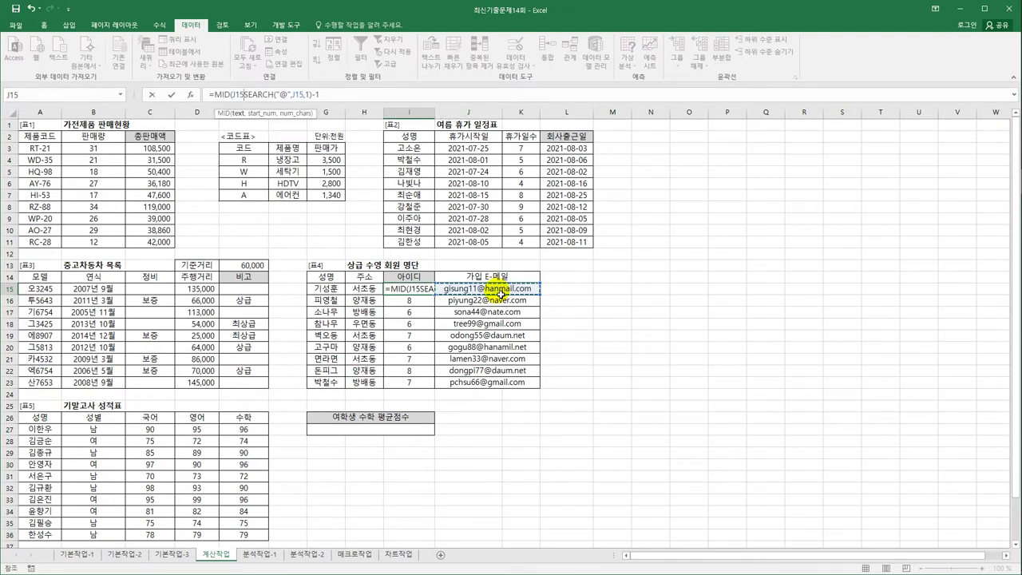
pyautogui.write(',1')
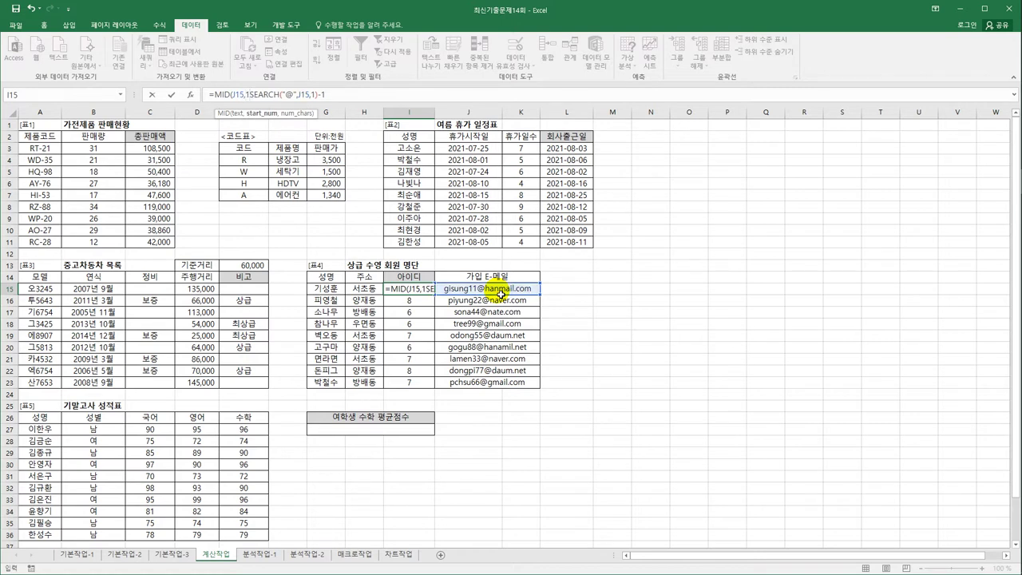
pyautogui.write(',')
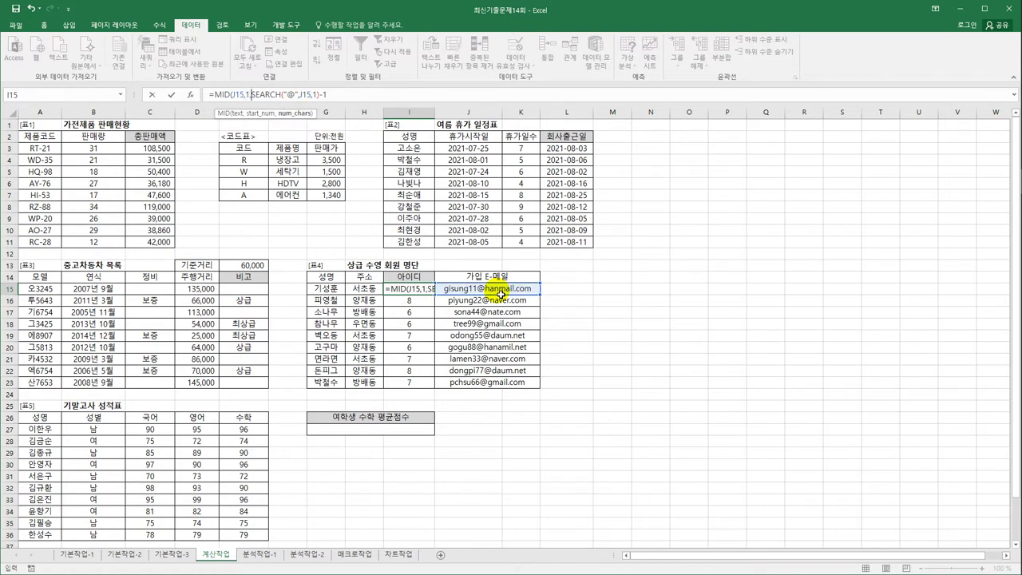
pyautogui.click(328, 95)
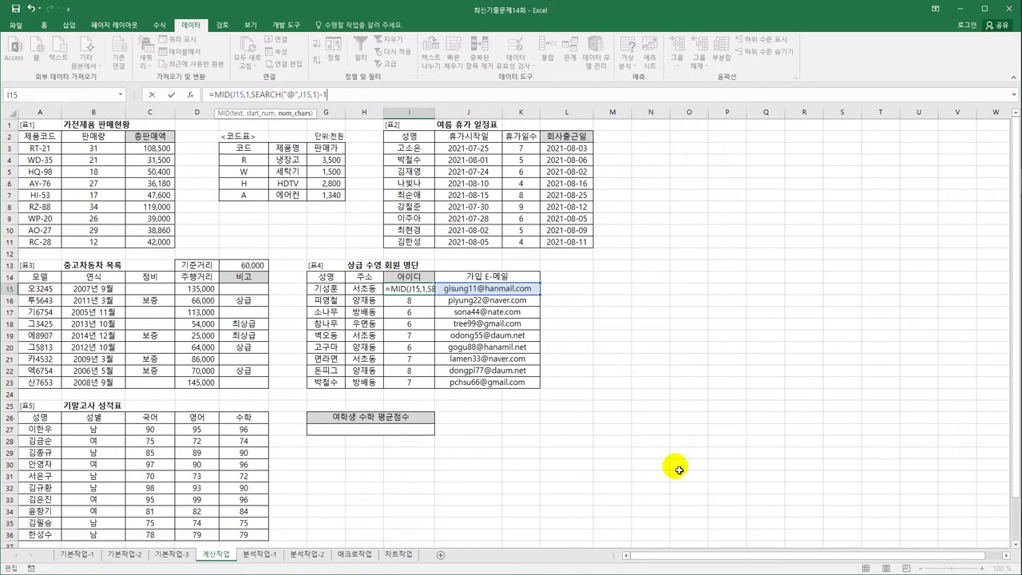
pyautogui.press('Return')
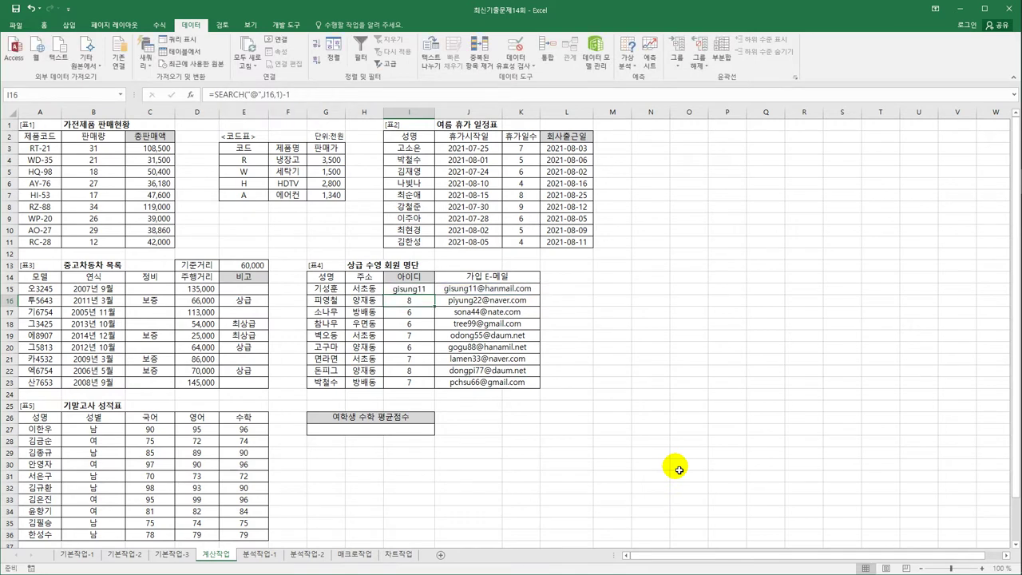
pyautogui.click(420, 289)
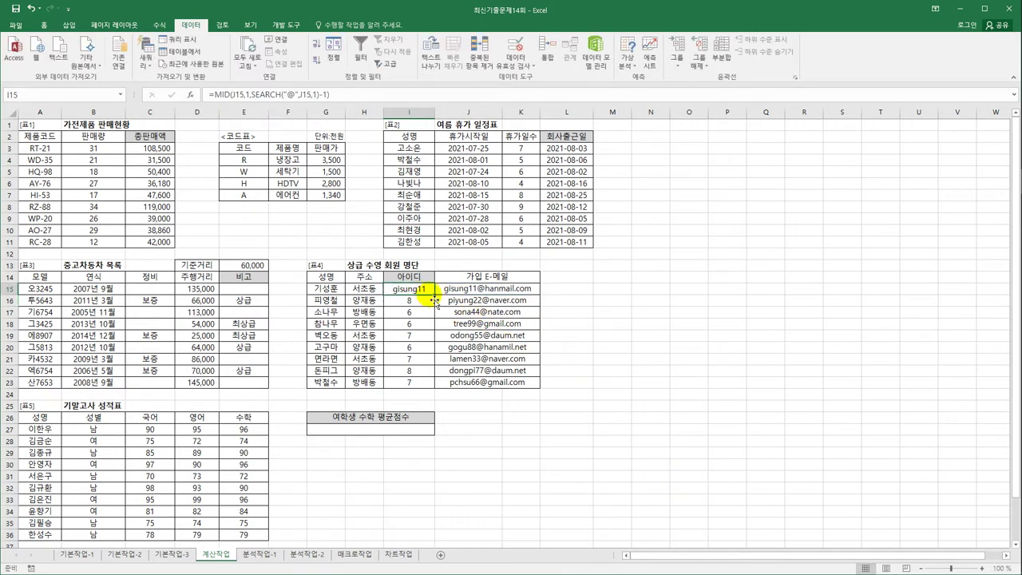
pyautogui.moveTo(434, 300); pyautogui.dragTo(439, 397)
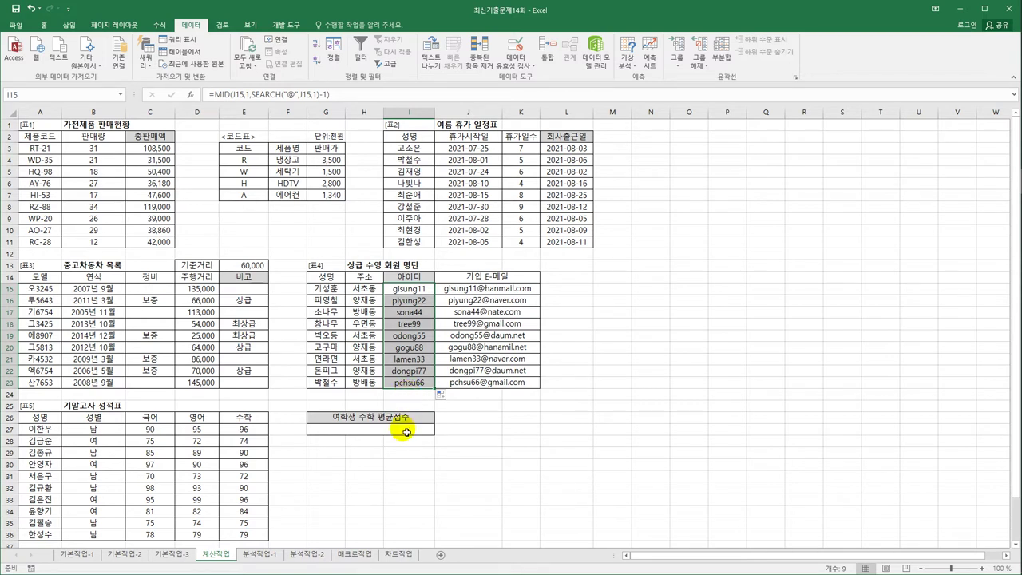
# Start an AVERAGEIF formula in the 여학생 수학 평균점수 cell G27 with the 성별 cells B27:B36 as its range
pyautogui.click(406, 432)
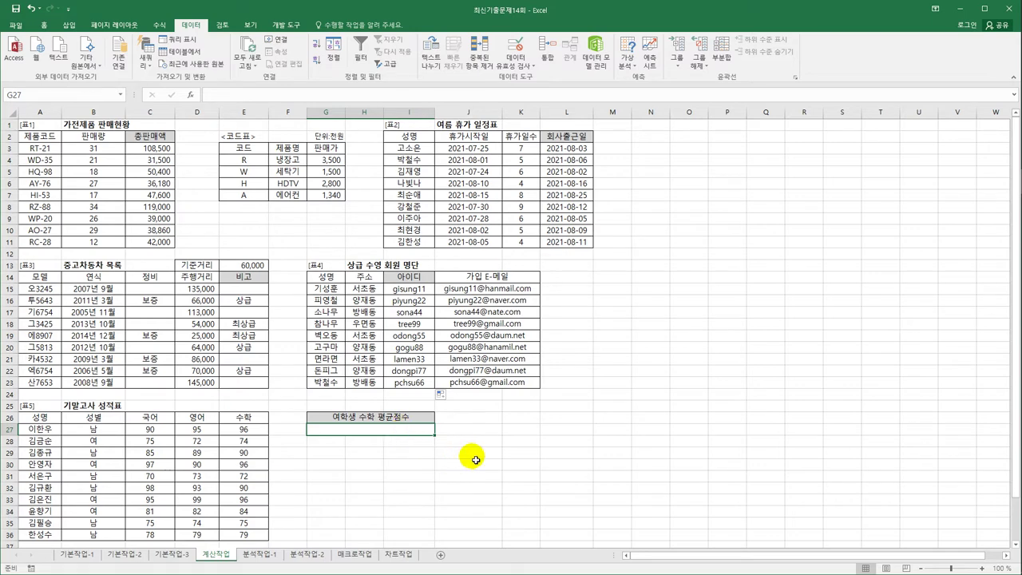
pyautogui.write('=av')
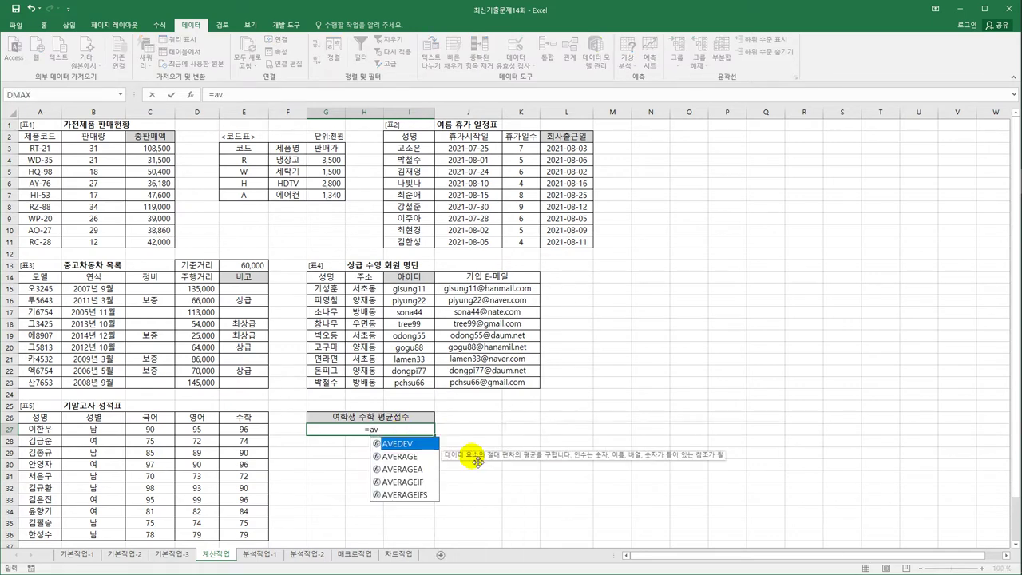
pyautogui.press('Down')
pyautogui.press('Down')
pyautogui.press('Down')
pyautogui.press('Tab')
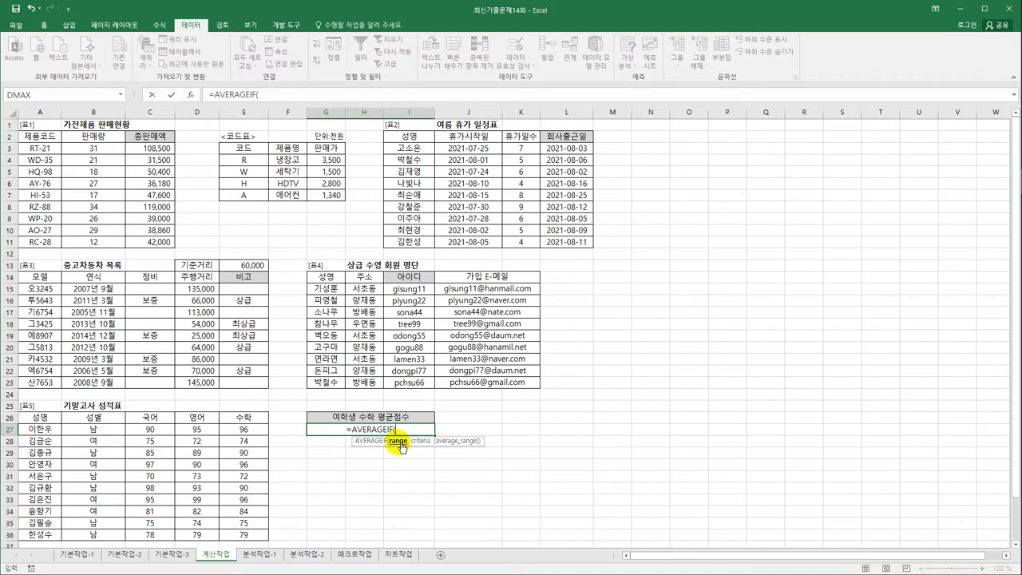
pyautogui.moveTo(111, 435); pyautogui.dragTo(116, 539)
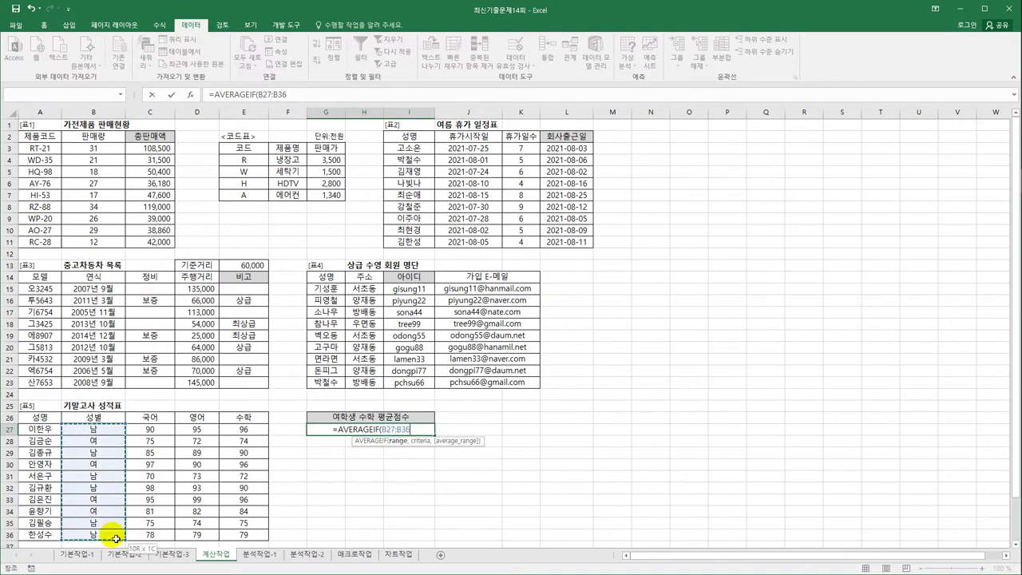
pyautogui.write(',')
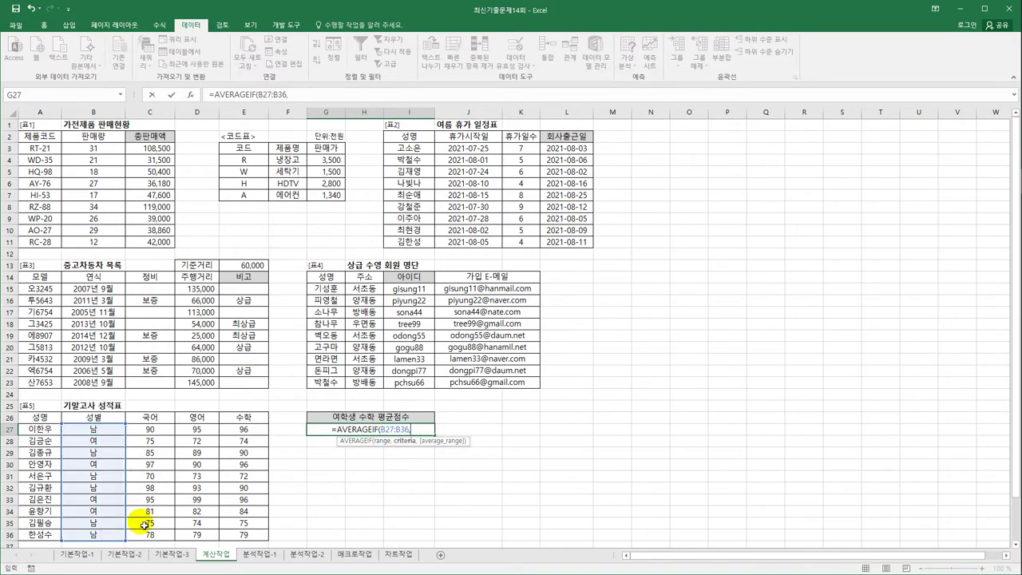
# Complete the AVERAGEIF formula with "여" as the criterion and the 수학 cells E27:E36 as the average range
pyautogui.write('"du')
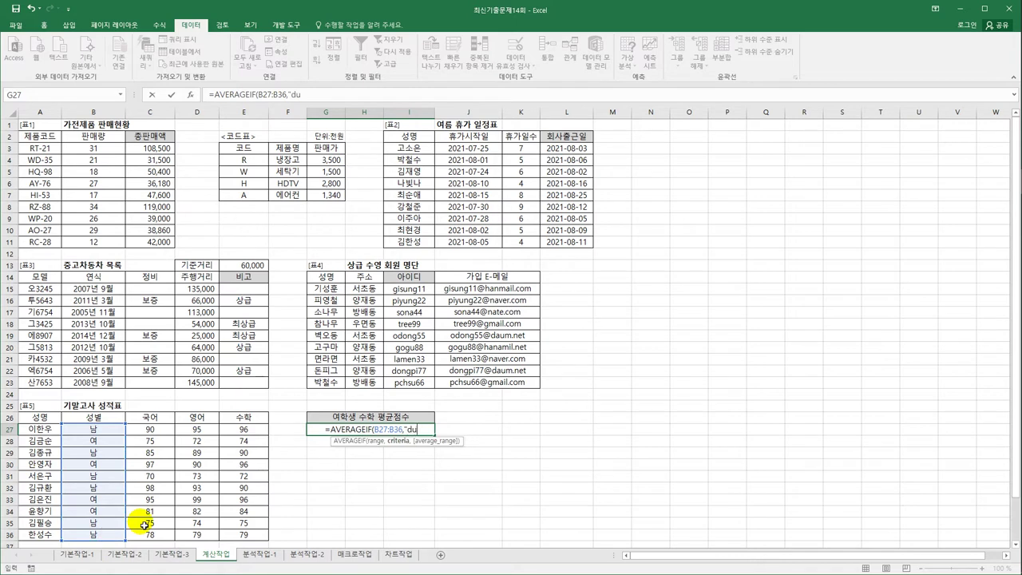
pyautogui.press('BackSpace')
pyautogui.press('BackSpace')
pyautogui.write('여",')
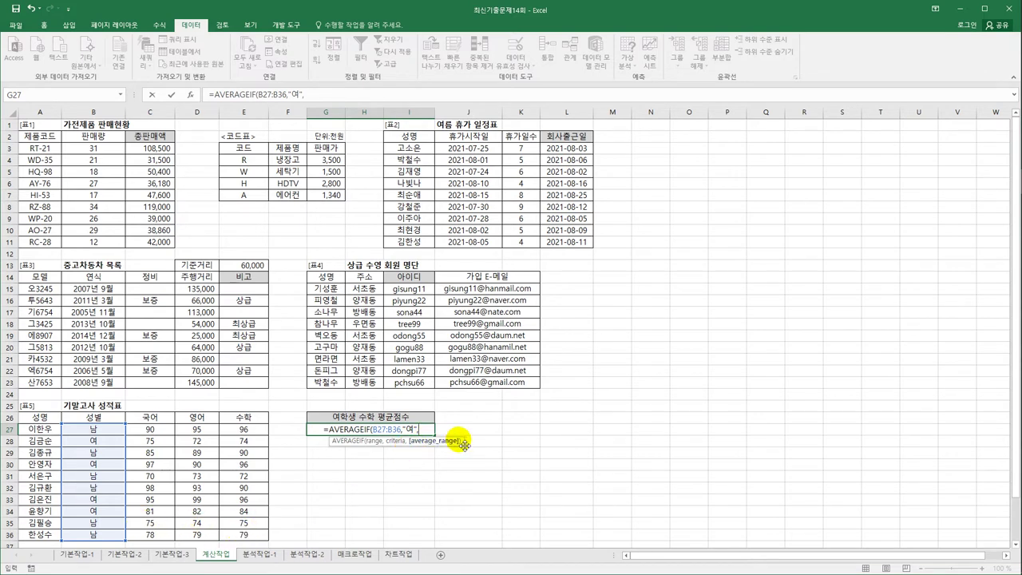
pyautogui.moveTo(238, 429); pyautogui.dragTo(253, 535)
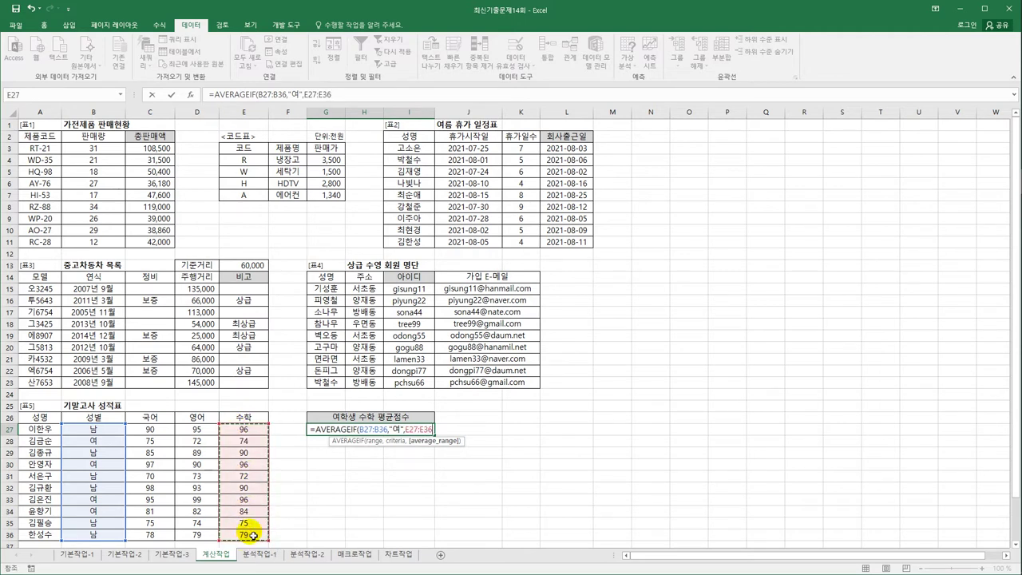
pyautogui.press('Return')
pyautogui.press('Up')
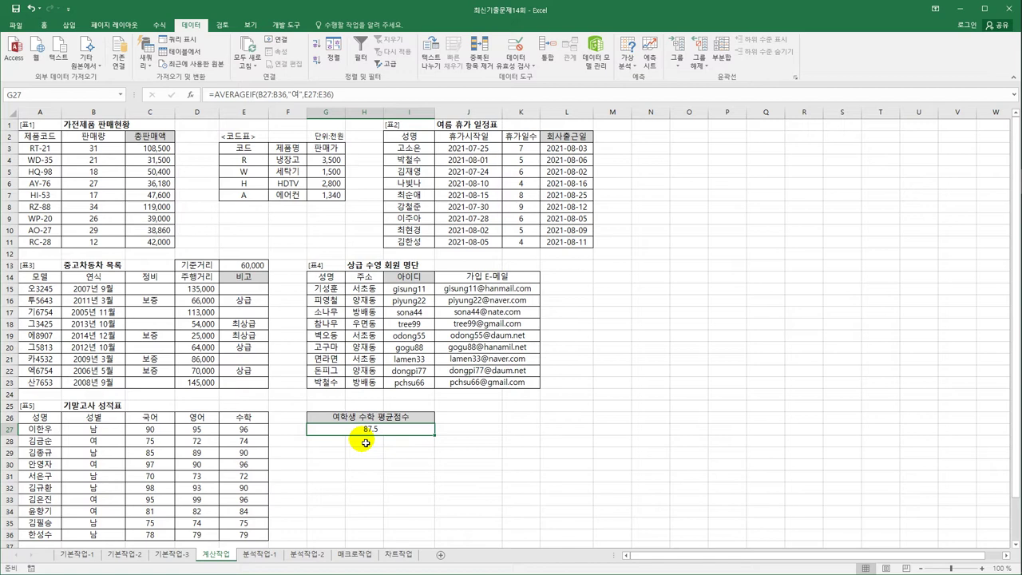
# Wrap the G27 AVERAGEIF formula in TRUNC with 0 digits and append &"점" to the result
pyautogui.click(212, 94)
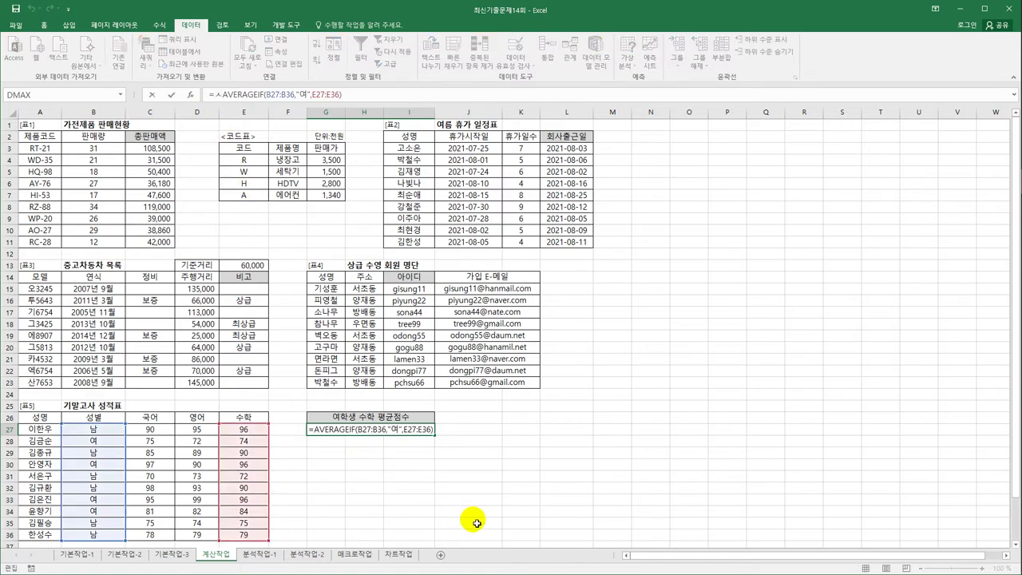
pyautogui.write('tru')
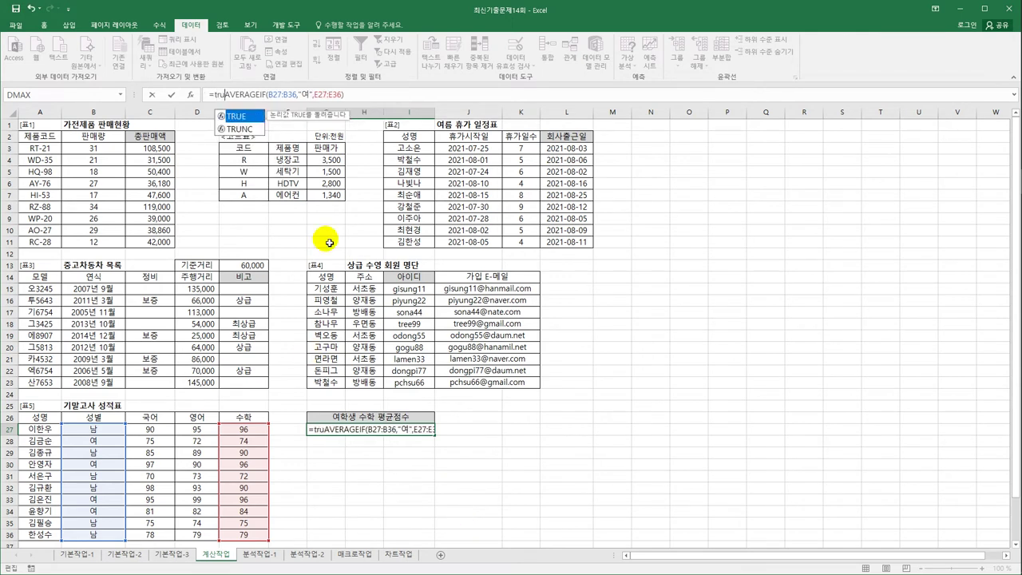
pyautogui.doubleClick(252, 128)
pyautogui.click(363, 94)
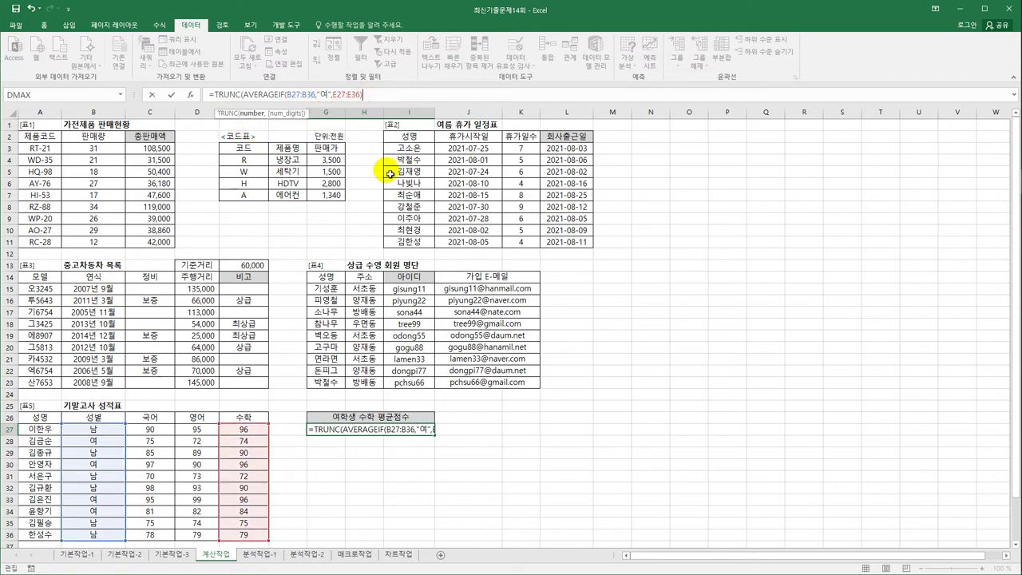
pyautogui.write(',')
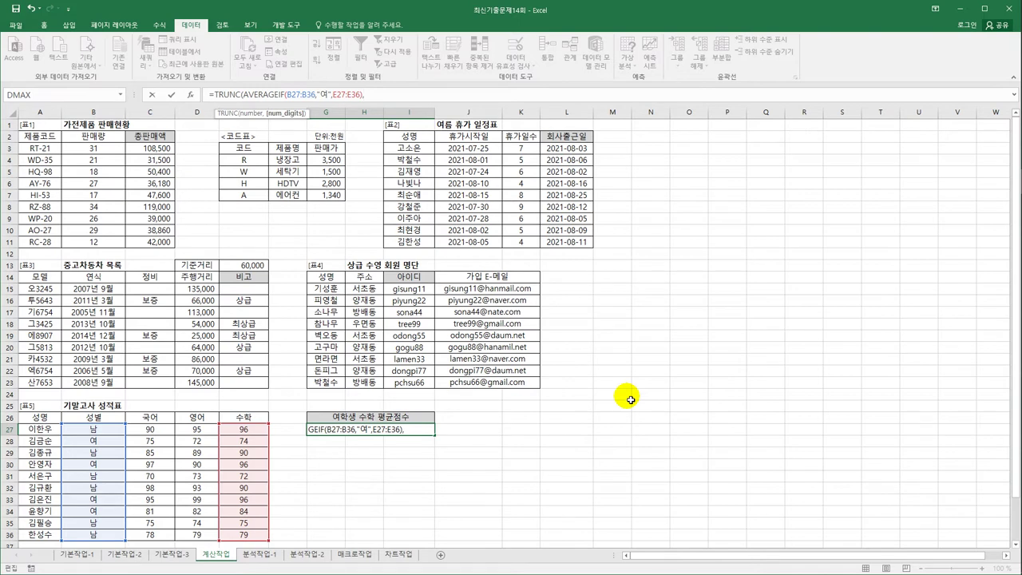
pyautogui.write('0)')
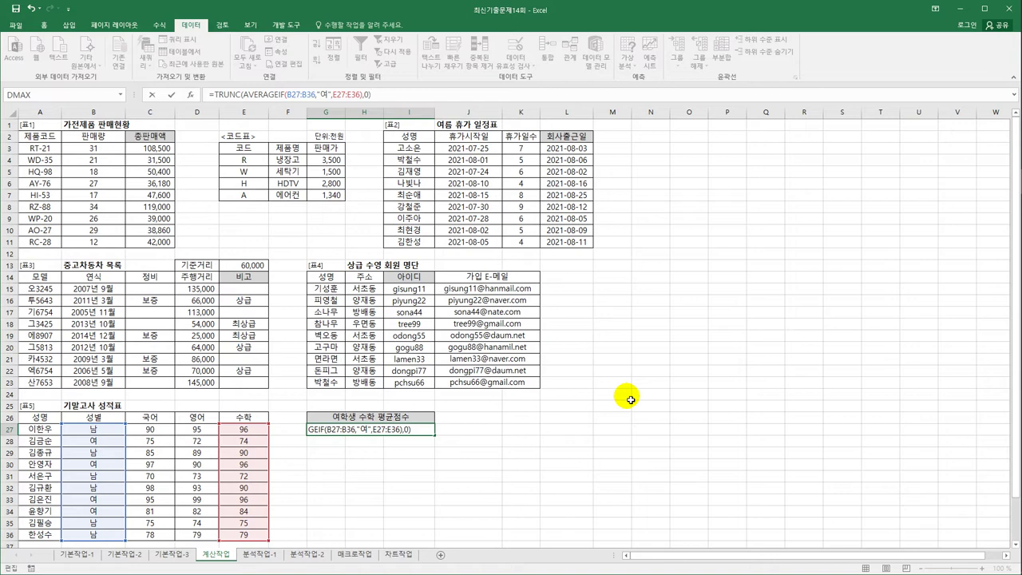
pyautogui.write('&"점"')
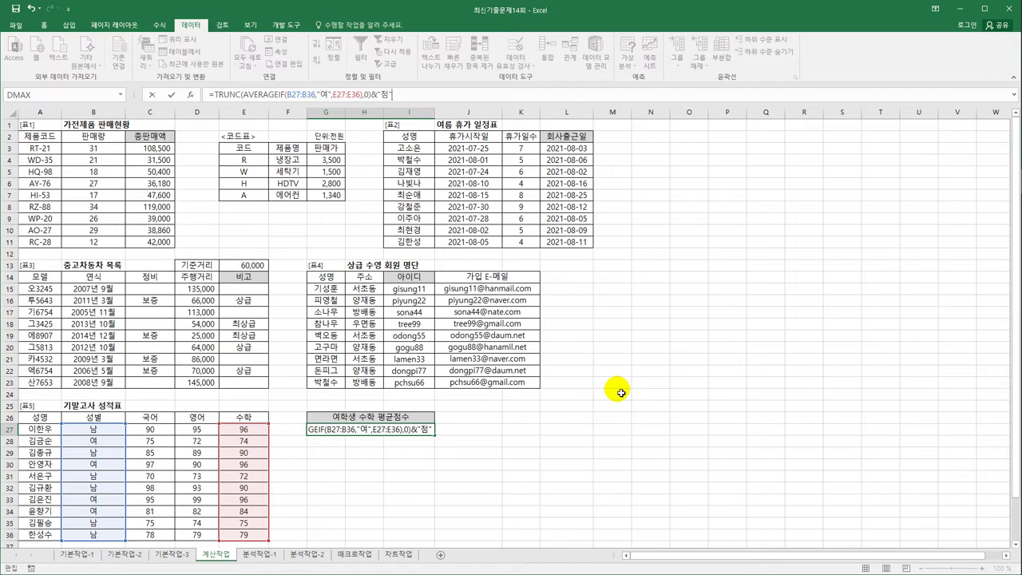
pyautogui.press('Return')
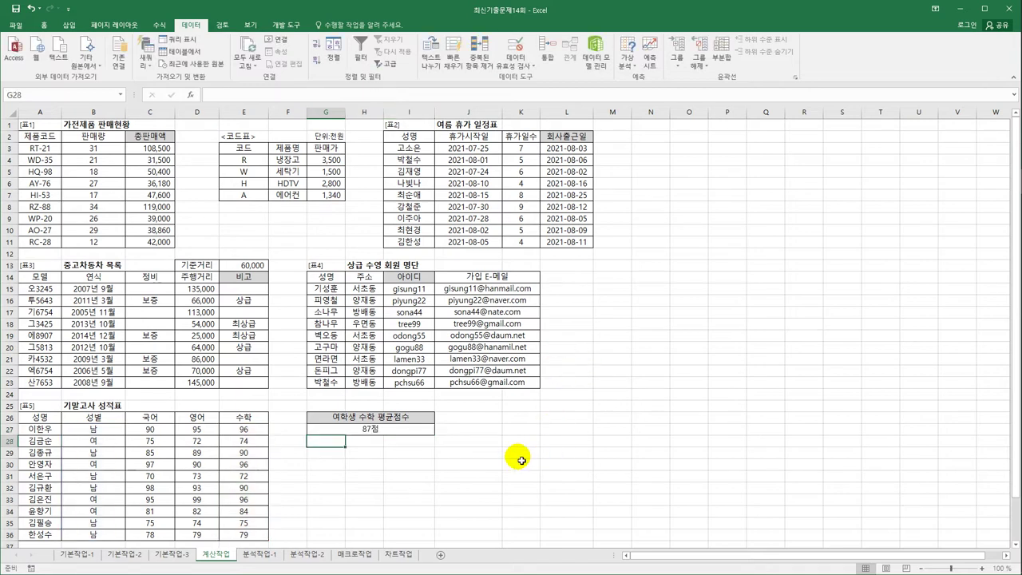
pyautogui.press('Up')
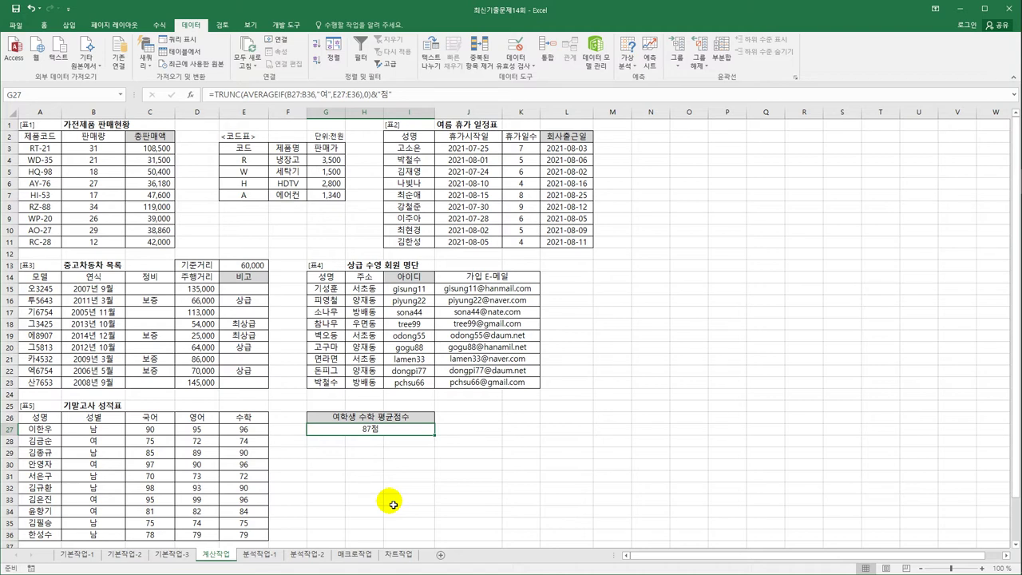
# Open the 분석작업-1 sheet and select the empty cell I27
pyautogui.click(266, 558)
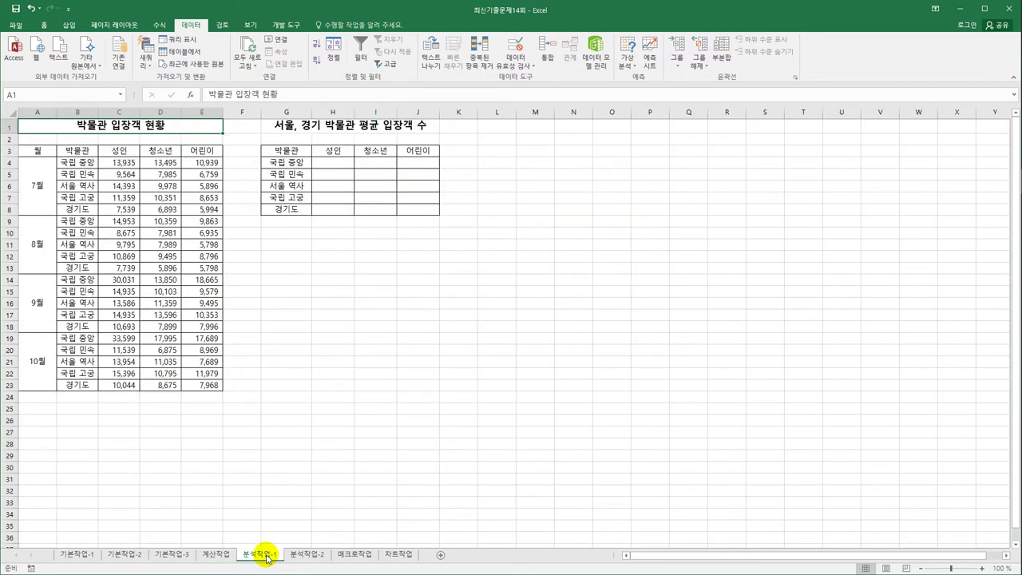
pyautogui.click(389, 432)
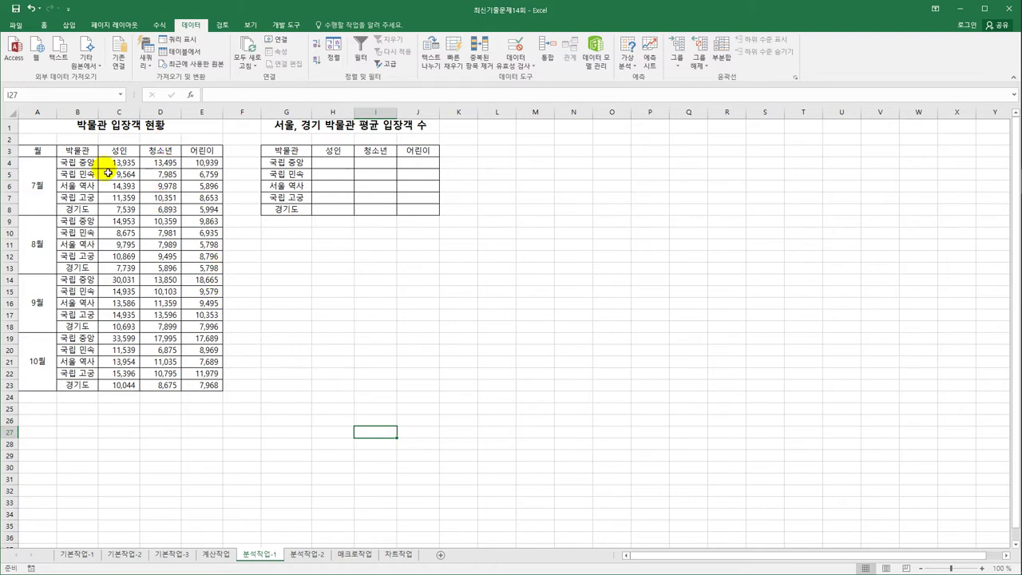
pyautogui.click(213, 396)
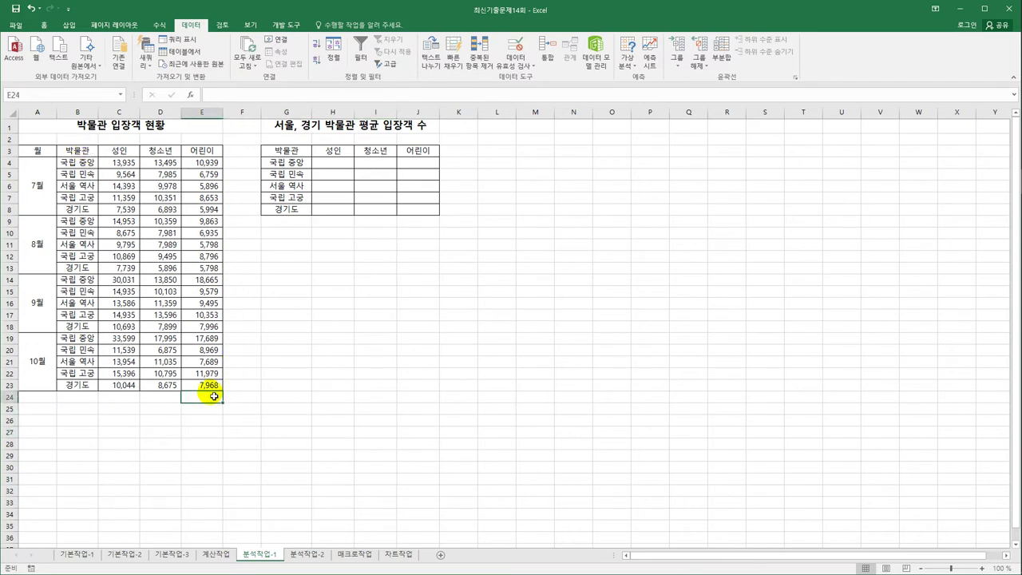
pyautogui.click(299, 150)
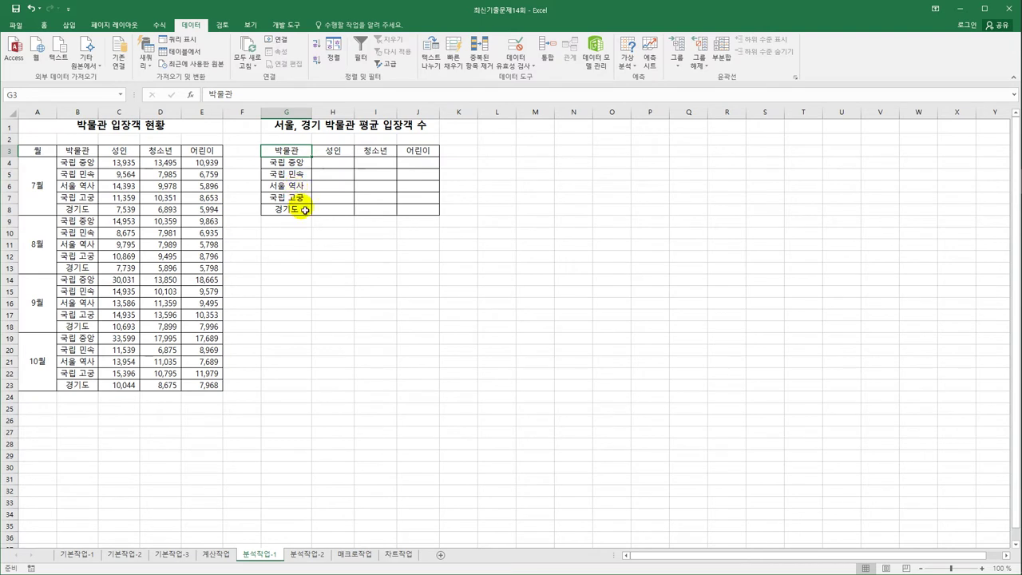
pyautogui.click(385, 150)
pyautogui.click(416, 157)
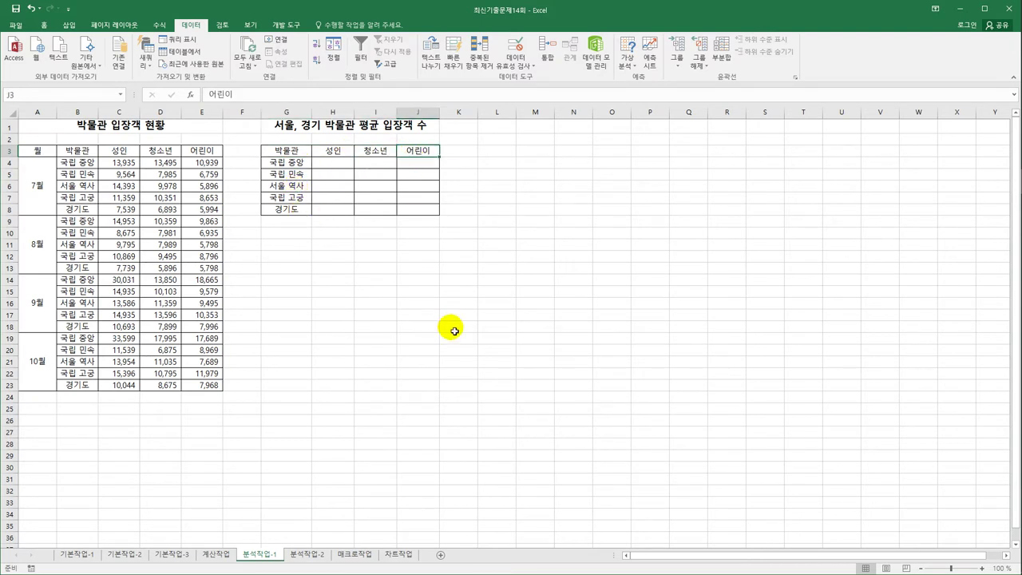
# Start a Consolidate into the 서울, 경기 박물관 평균 입장객 수 table G3:J8 with 평균 as the function
pyautogui.moveTo(276, 151); pyautogui.dragTo(406, 211)
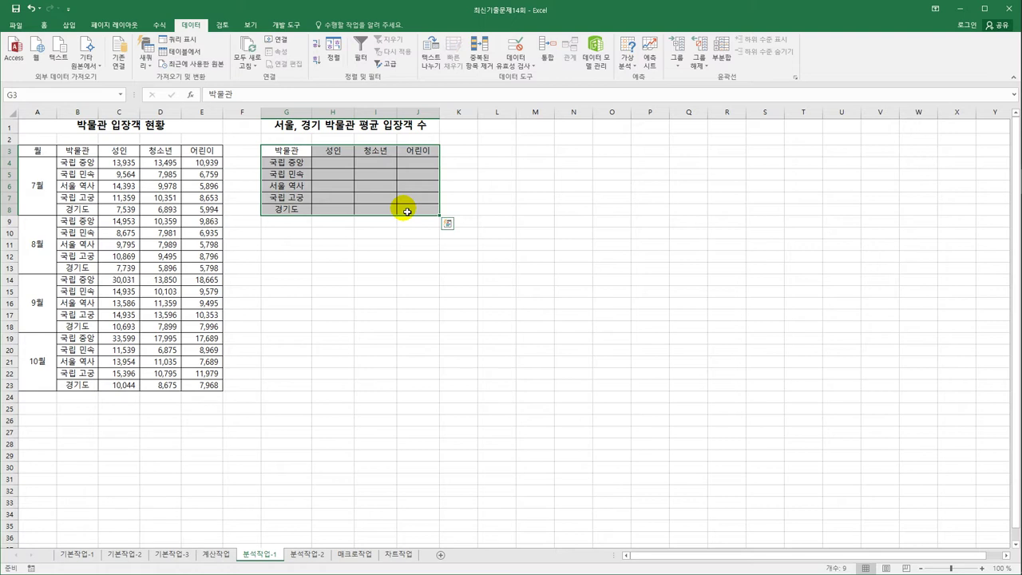
pyautogui.click(547, 61)
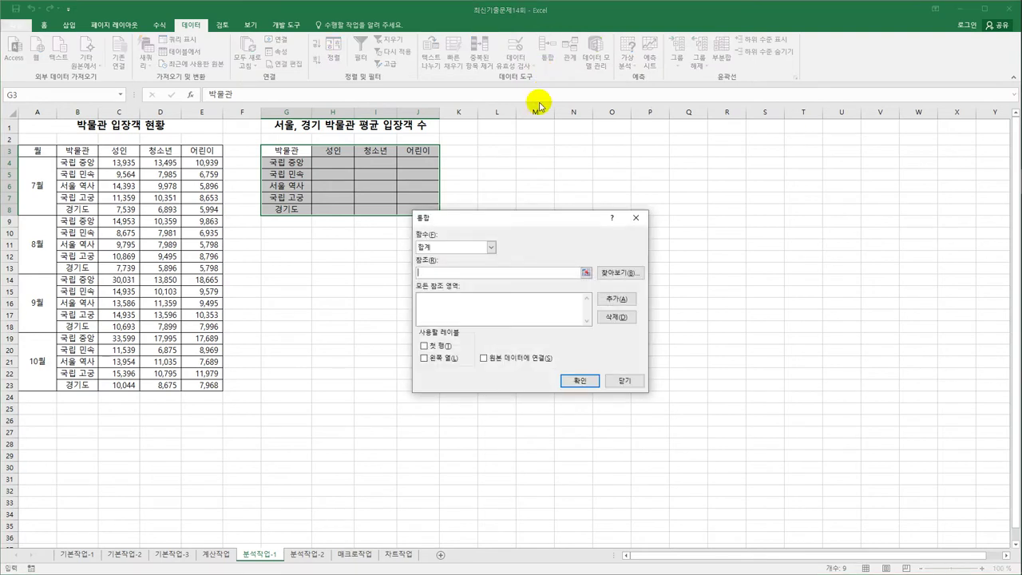
pyautogui.click(491, 247)
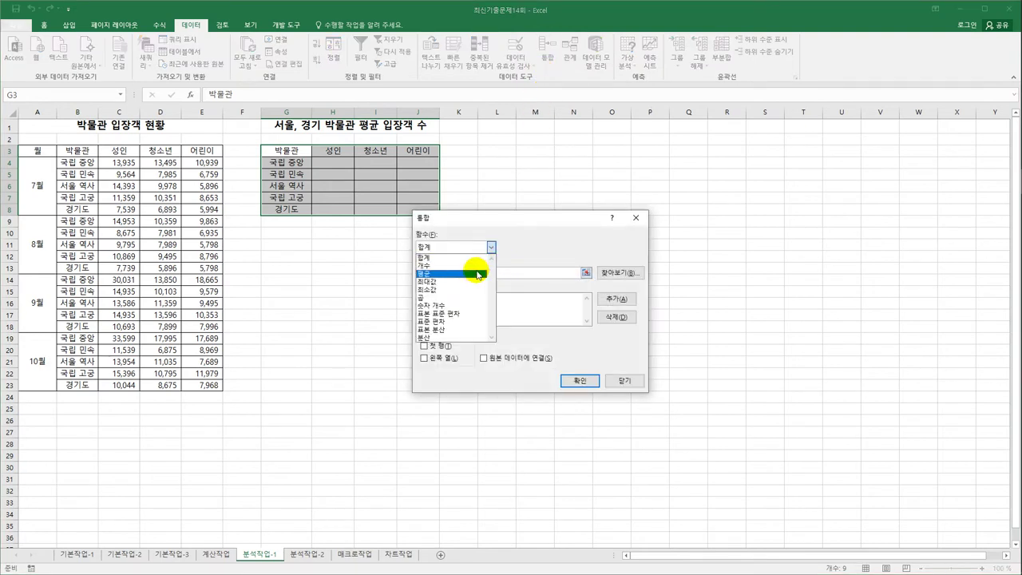
pyautogui.click(472, 269)
pyautogui.click(481, 279)
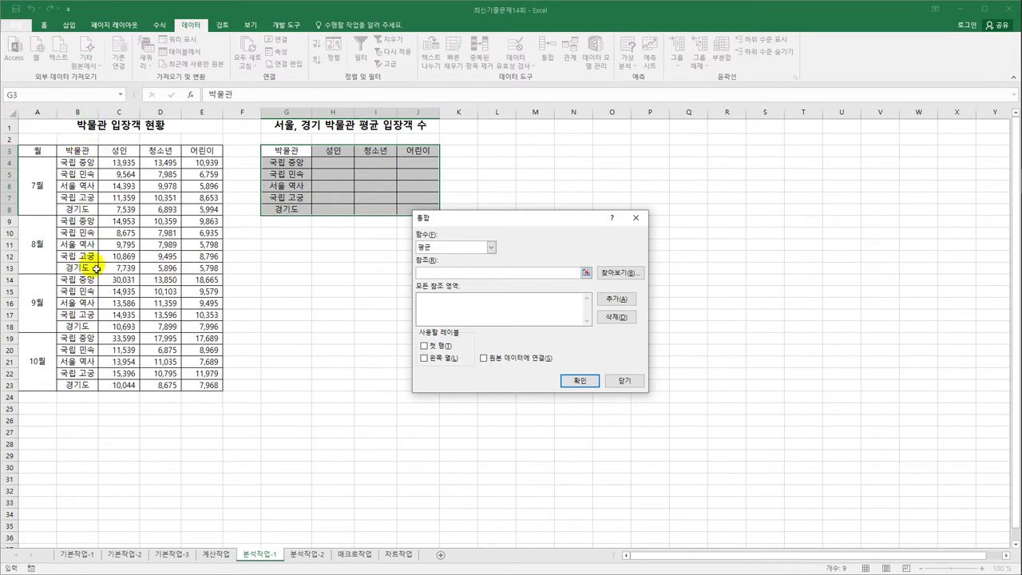
# Add B3:E23 as the consolidation reference, use both 첫 행 and 왼쪽 열 labels, and apply the consolidation
pyautogui.moveTo(82, 153); pyautogui.dragTo(205, 385)
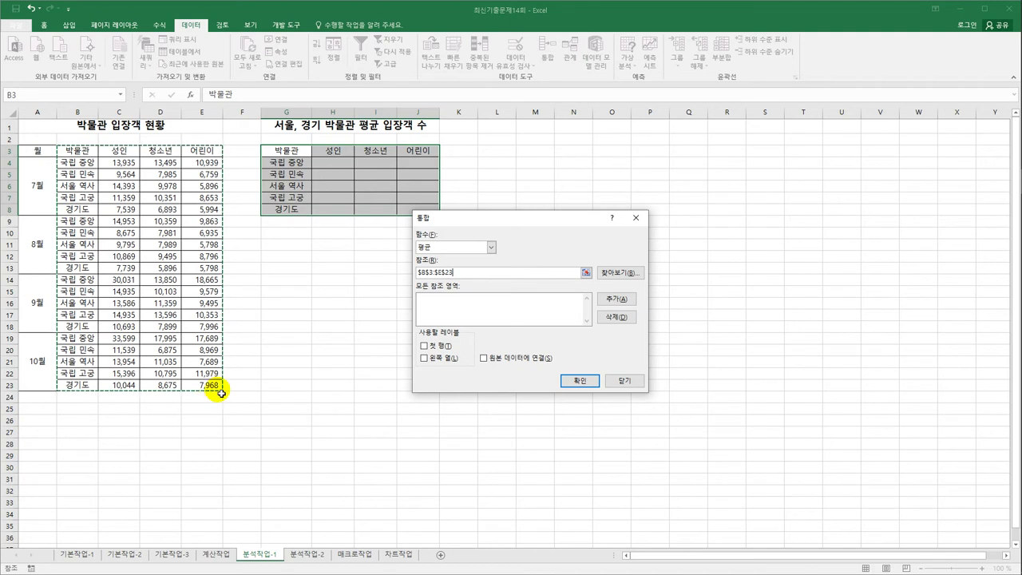
pyautogui.click(623, 300)
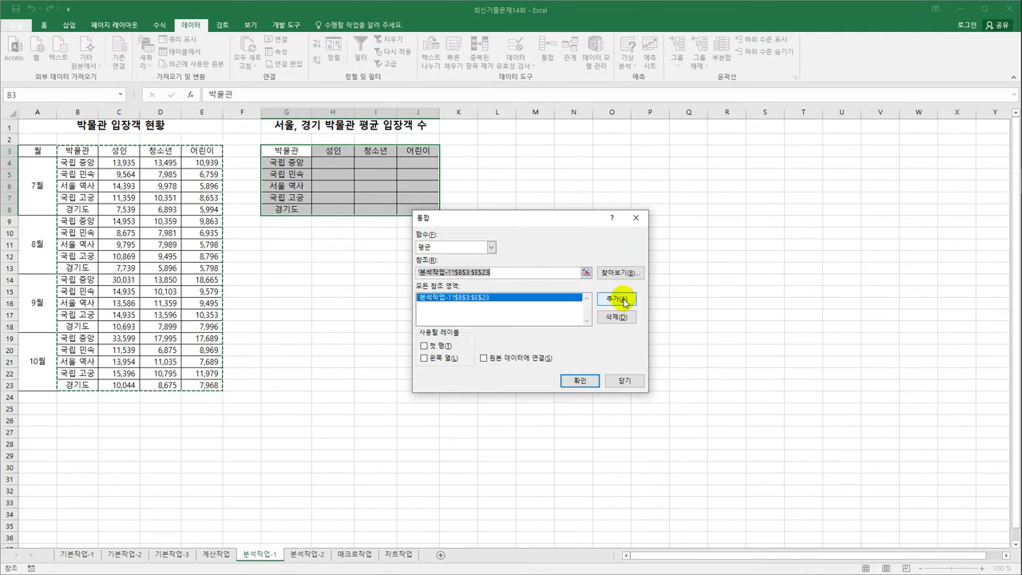
pyautogui.click(431, 345)
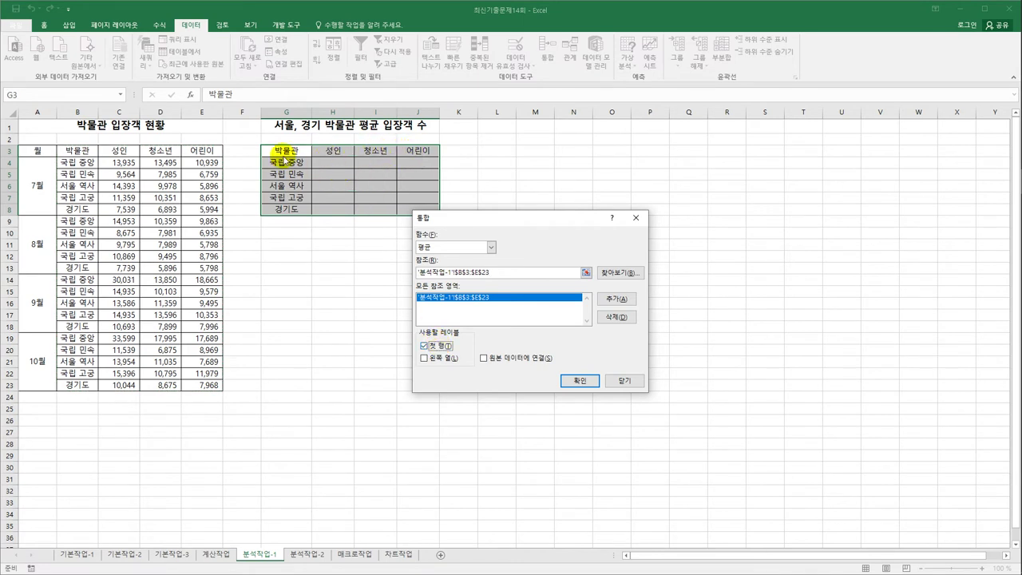
pyautogui.click(431, 361)
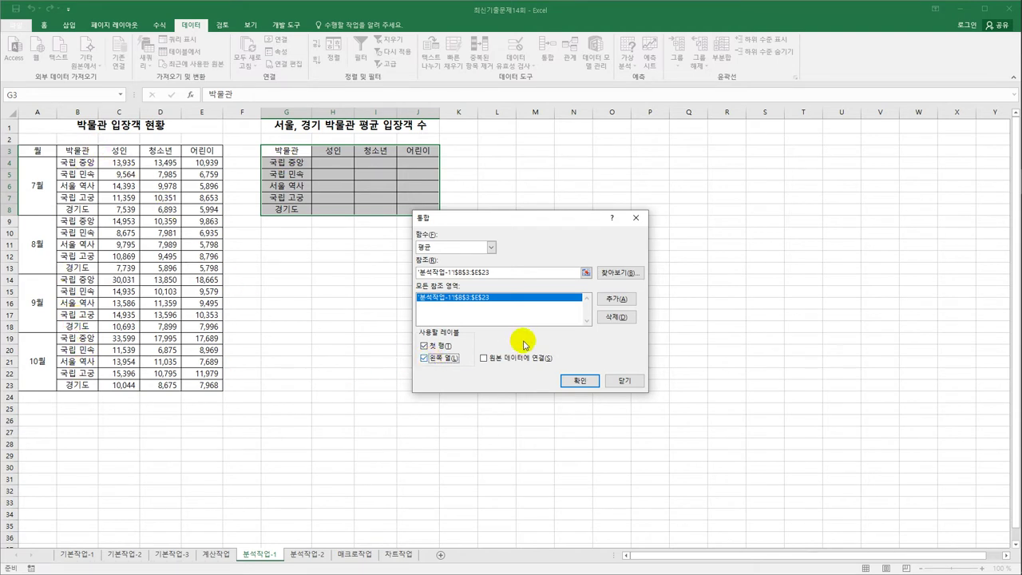
pyautogui.click(594, 384)
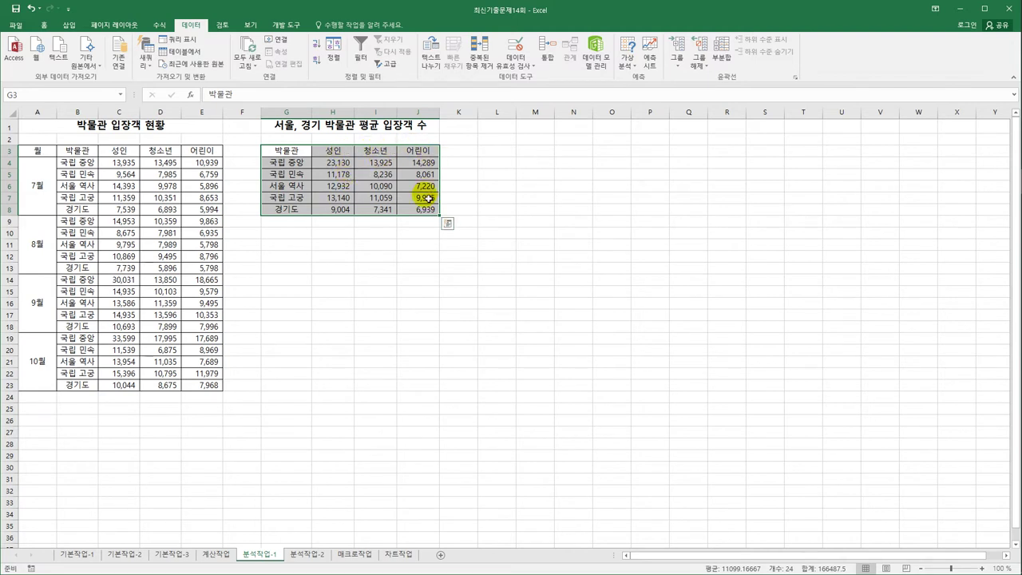
pyautogui.click(494, 301)
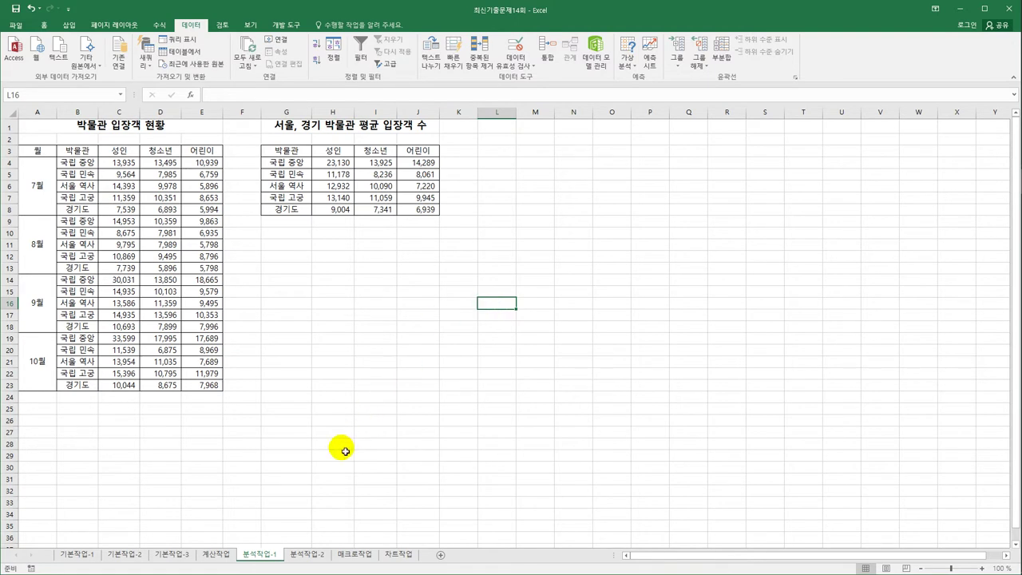
# On the 분석작업-2 sheet, define the name 판매가 for cell B6
pyautogui.click(316, 561)
pyautogui.click(450, 396)
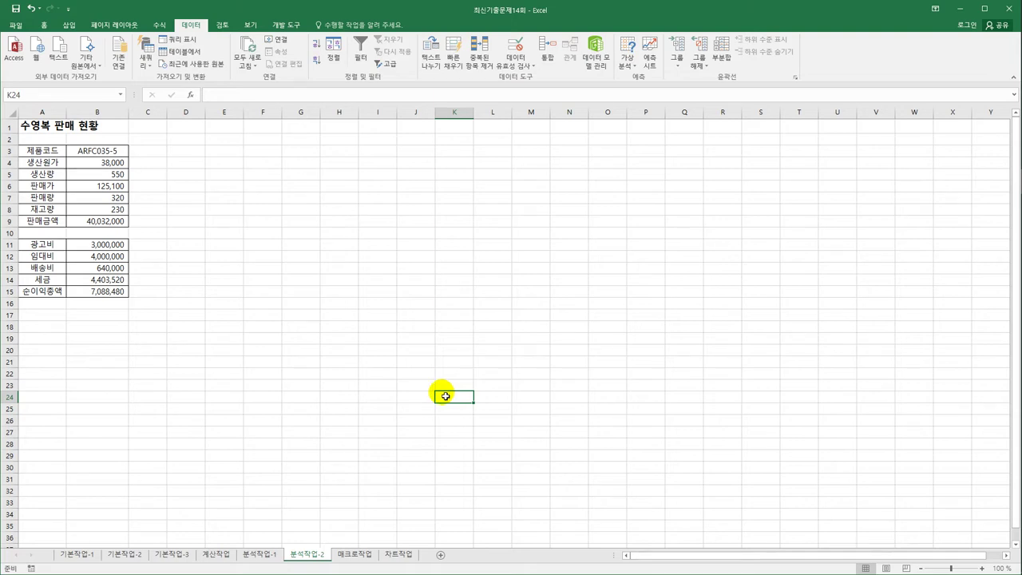
pyautogui.click(97, 186)
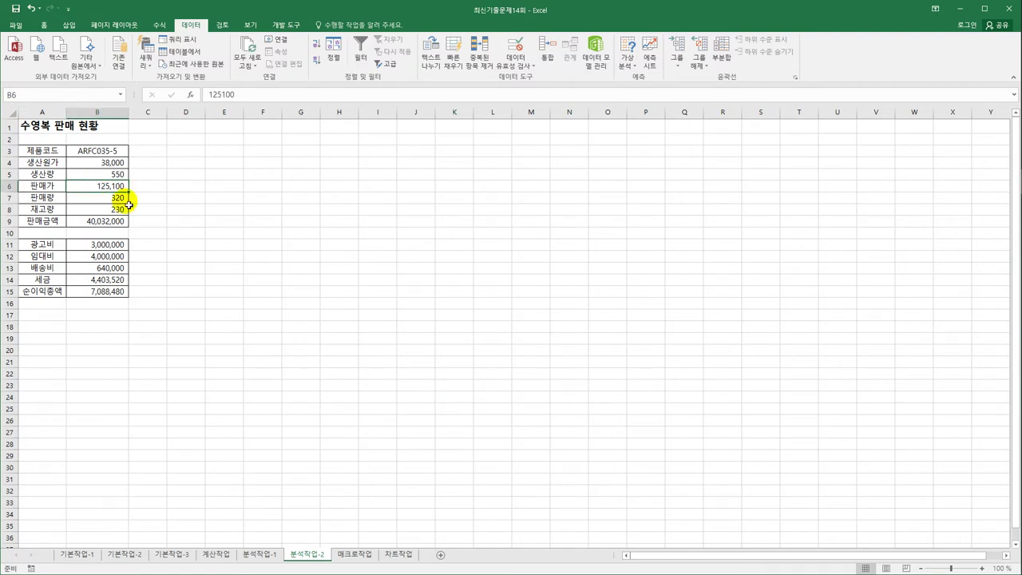
pyautogui.click(35, 96)
pyautogui.write('판매가')
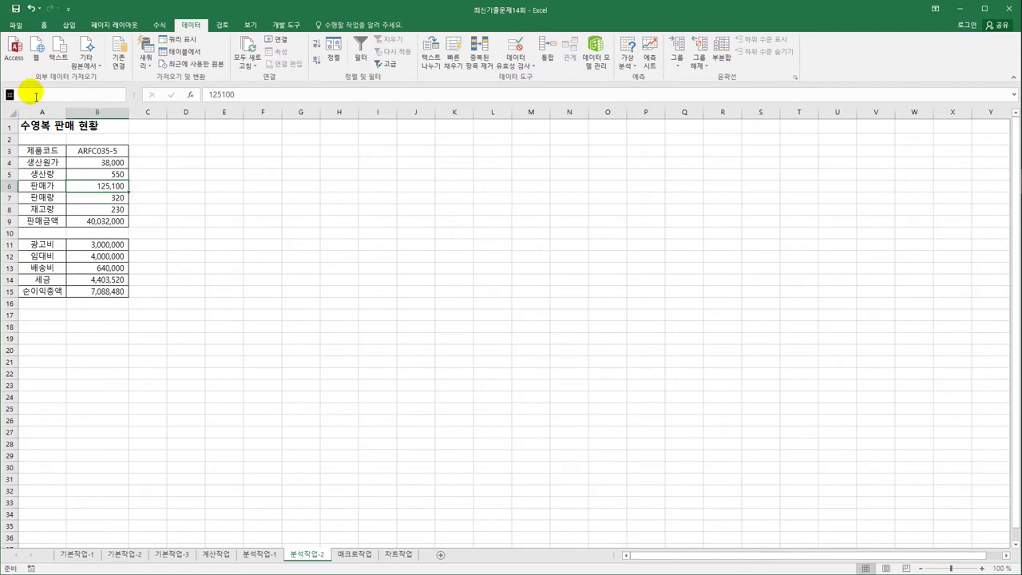
pyautogui.press('Return')
# Define the name 판매량 for cell B7 and the name 순이익총액 for cell B15
pyautogui.click(81, 201)
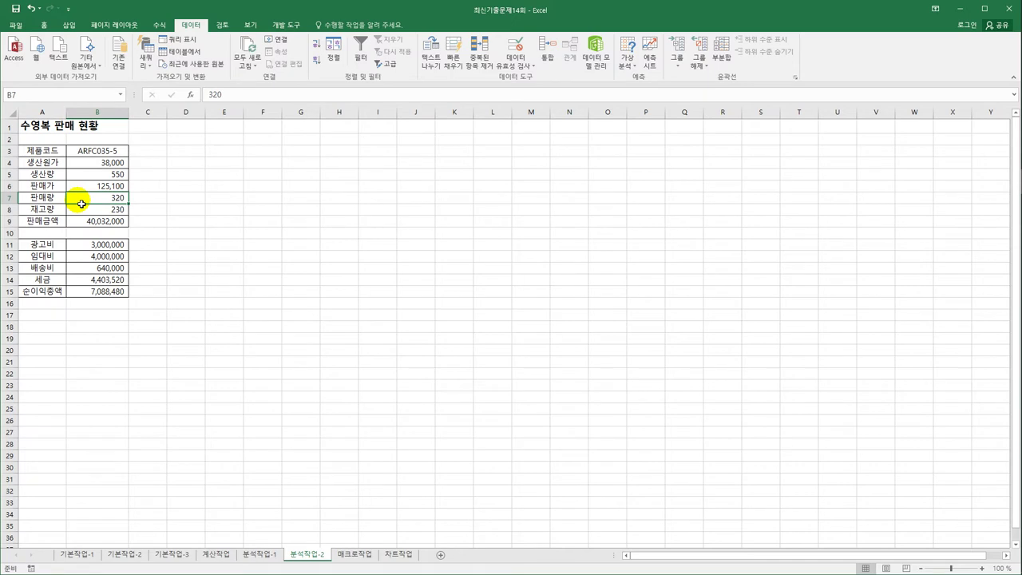
pyautogui.click(58, 99)
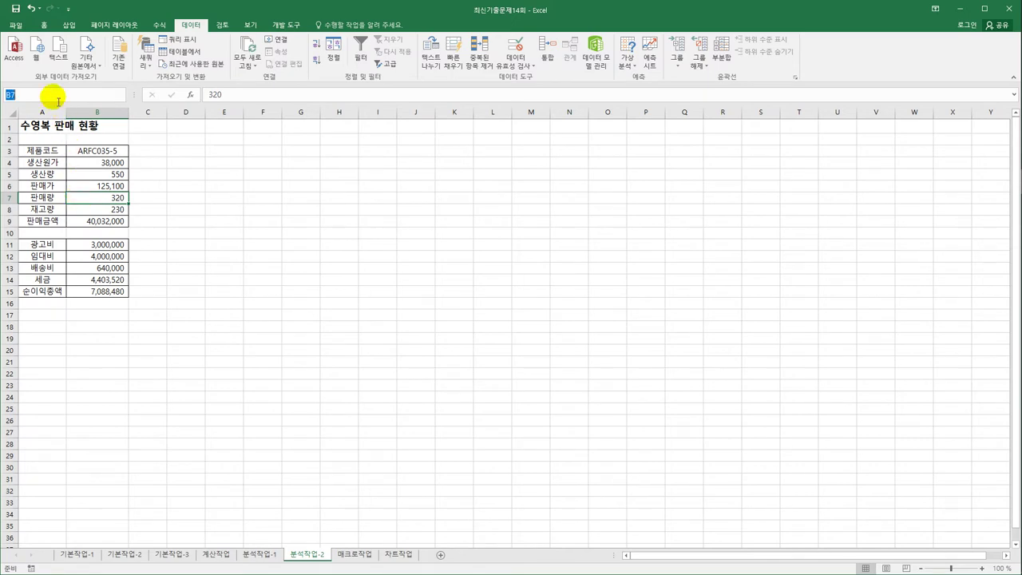
pyautogui.write('판매량')
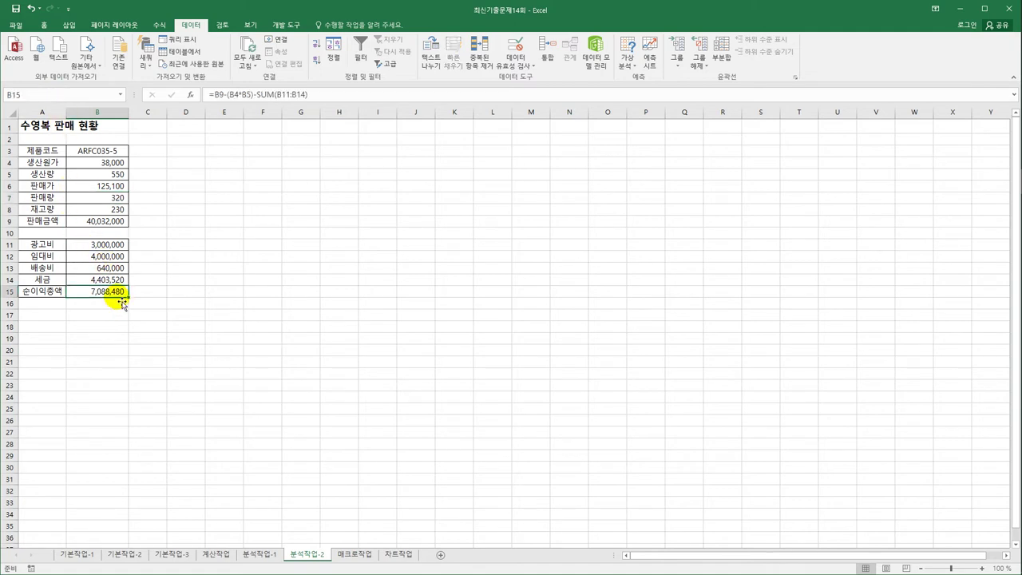
pyautogui.click(60, 97)
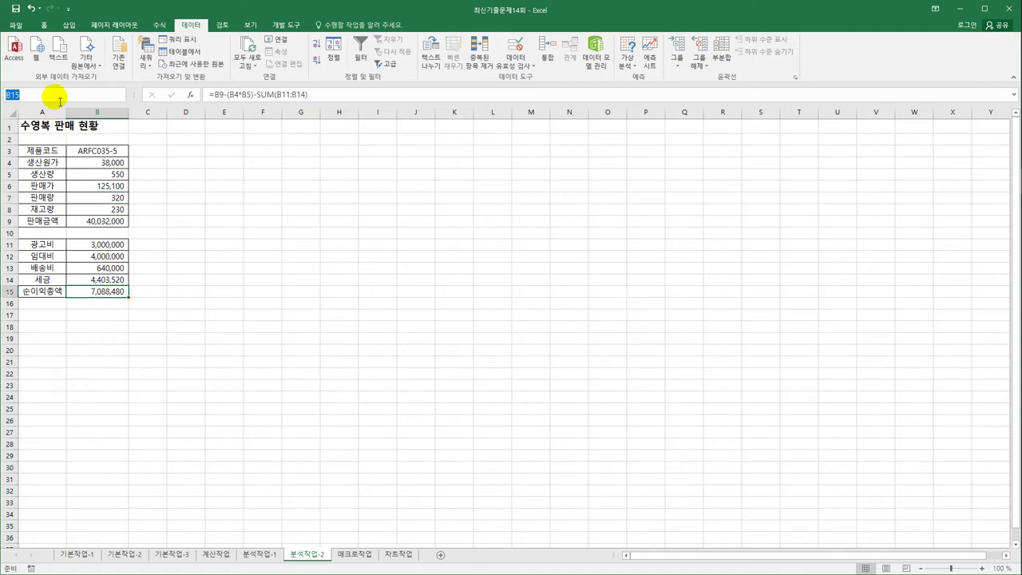
pyautogui.write('순이익')
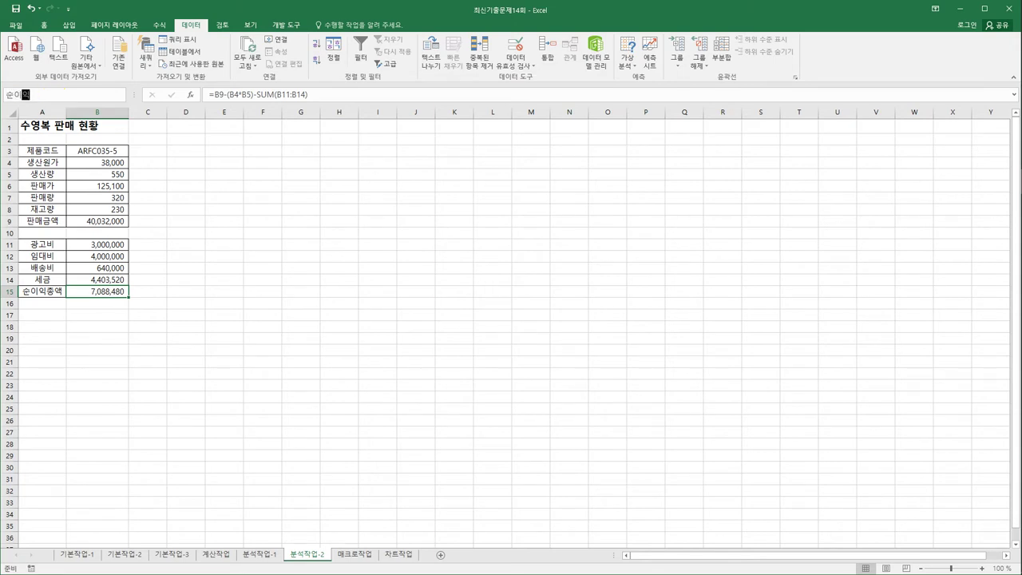
pyautogui.write('총액')
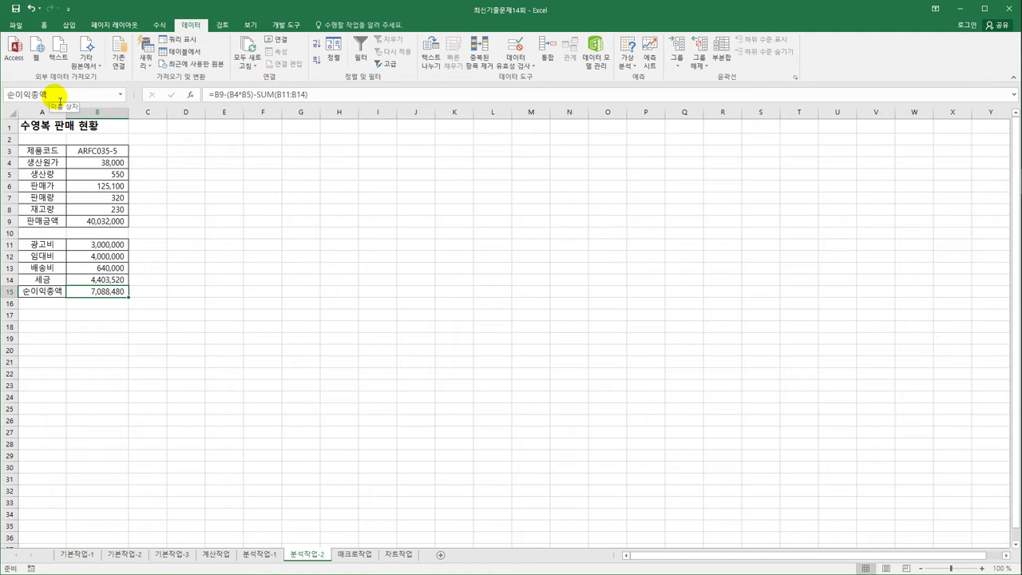
# Check the names of B6 and B7, and start a new scenario in Scenario Manager with B6:B7 as changing cells
pyautogui.click(92, 190)
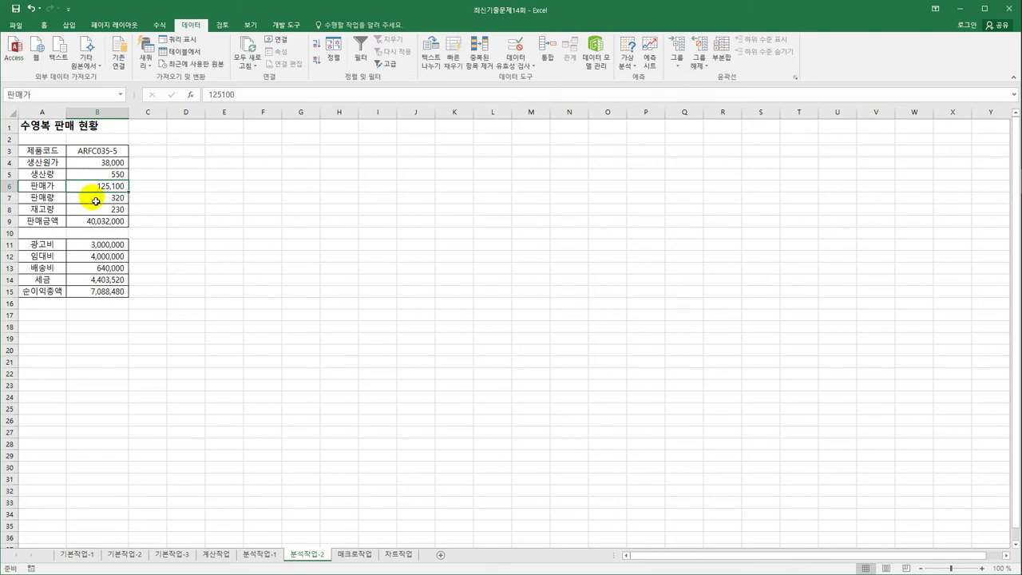
pyautogui.click(96, 200)
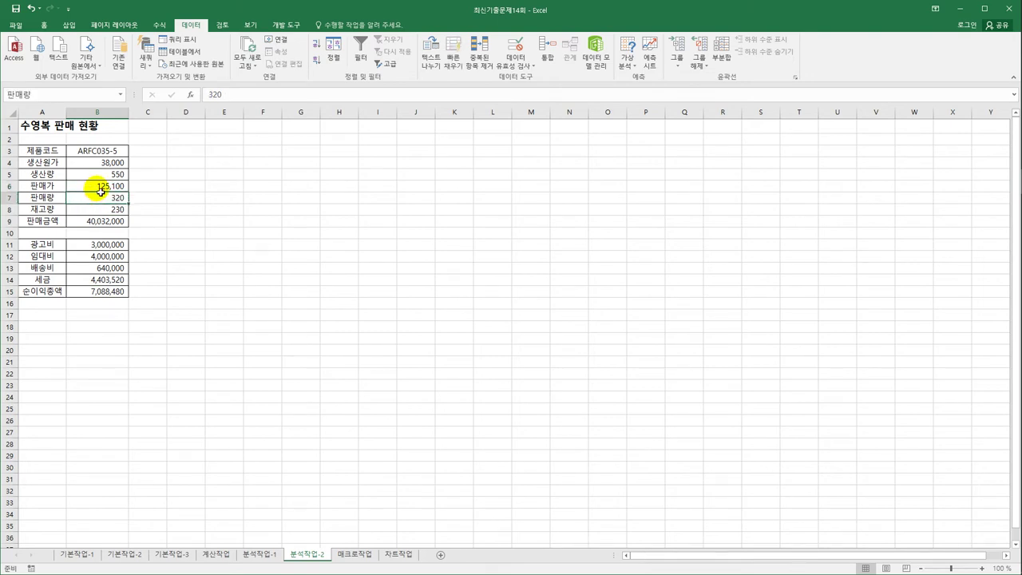
pyautogui.moveTo(92, 189); pyautogui.dragTo(101, 200)
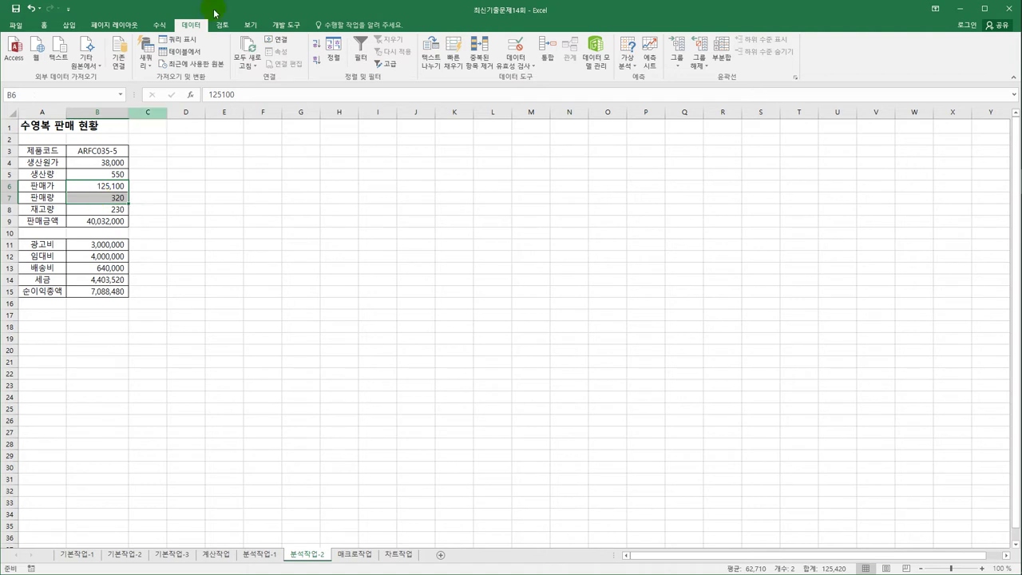
pyautogui.click(628, 66)
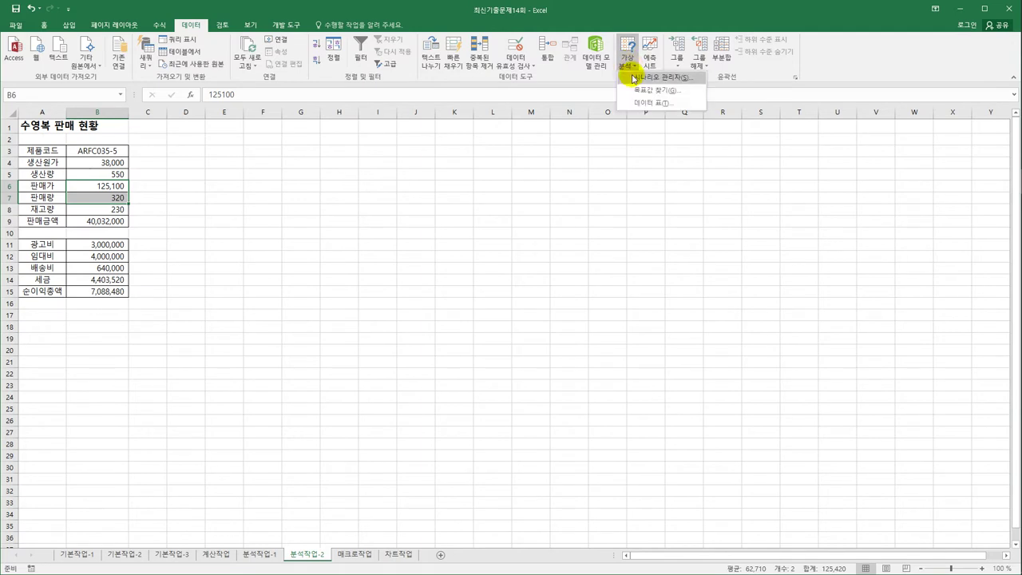
pyautogui.click(636, 77)
pyautogui.moveTo(534, 200); pyautogui.dragTo(497, 170)
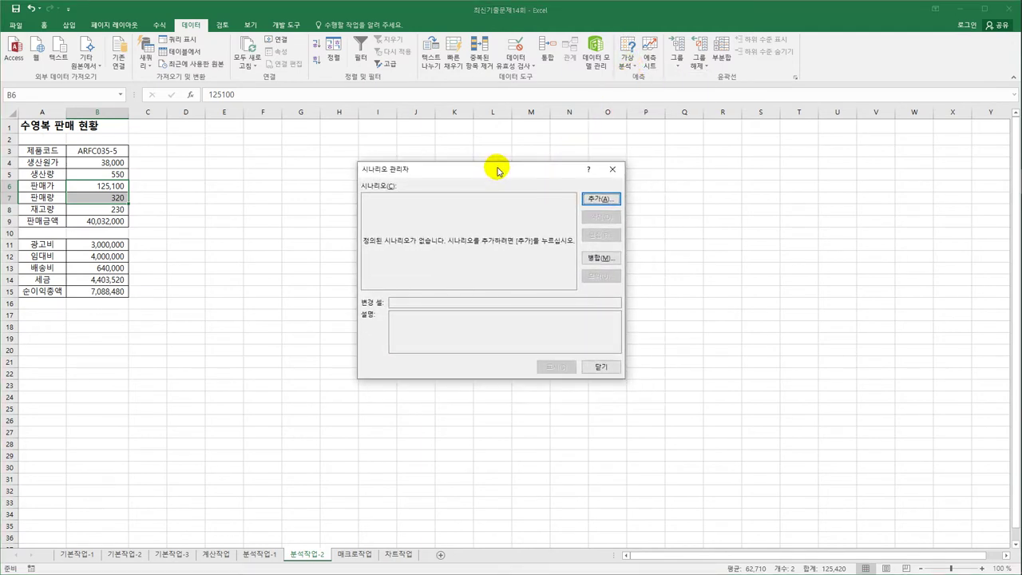
pyautogui.click(600, 199)
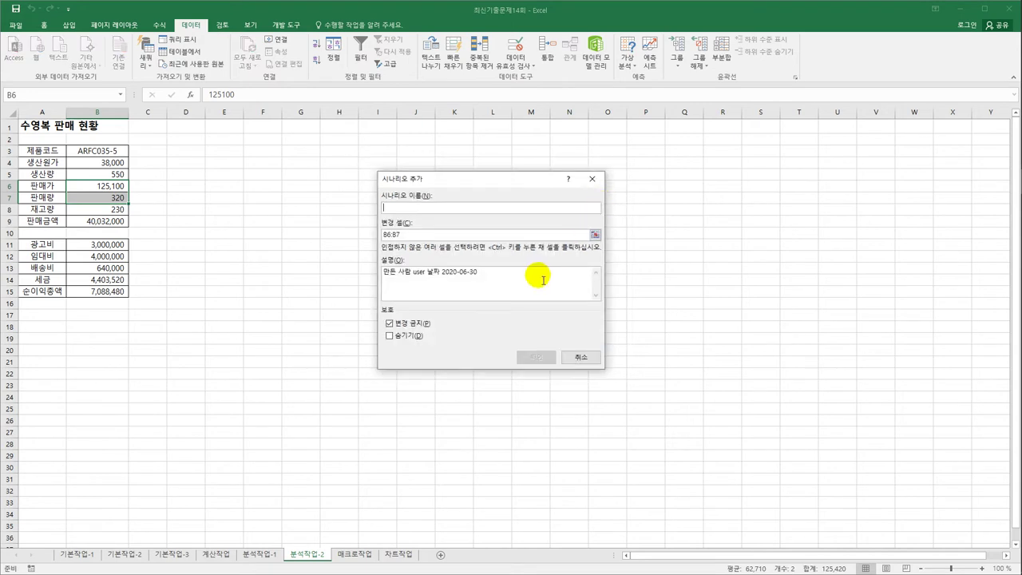
# Clear the new scenario's description, name it 판매가판매량증가, and continue to its values
pyautogui.moveTo(543, 279); pyautogui.dragTo(303, 266)
pyautogui.press('Delete')
pyautogui.click(414, 210)
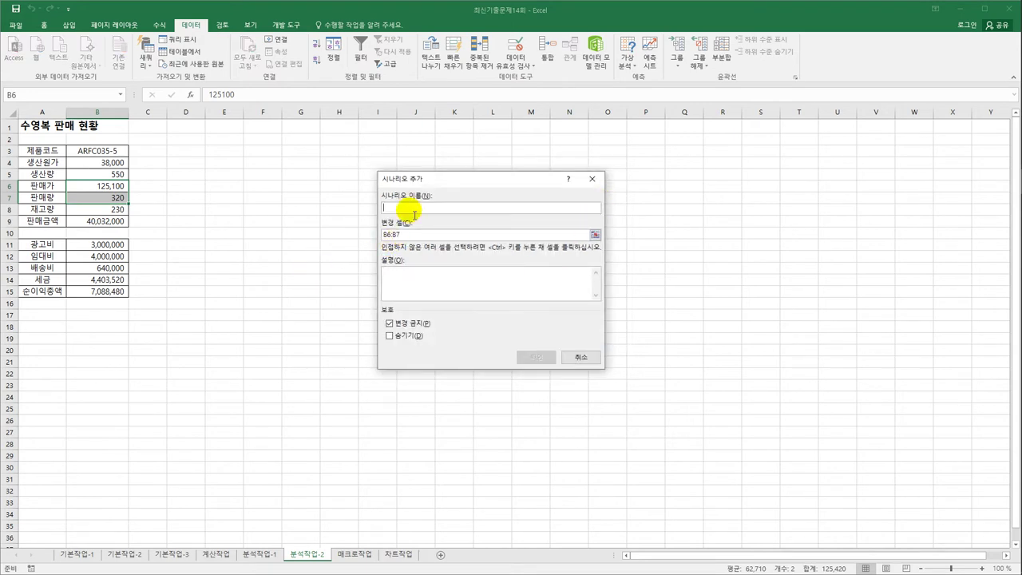
pyautogui.write('판매가')
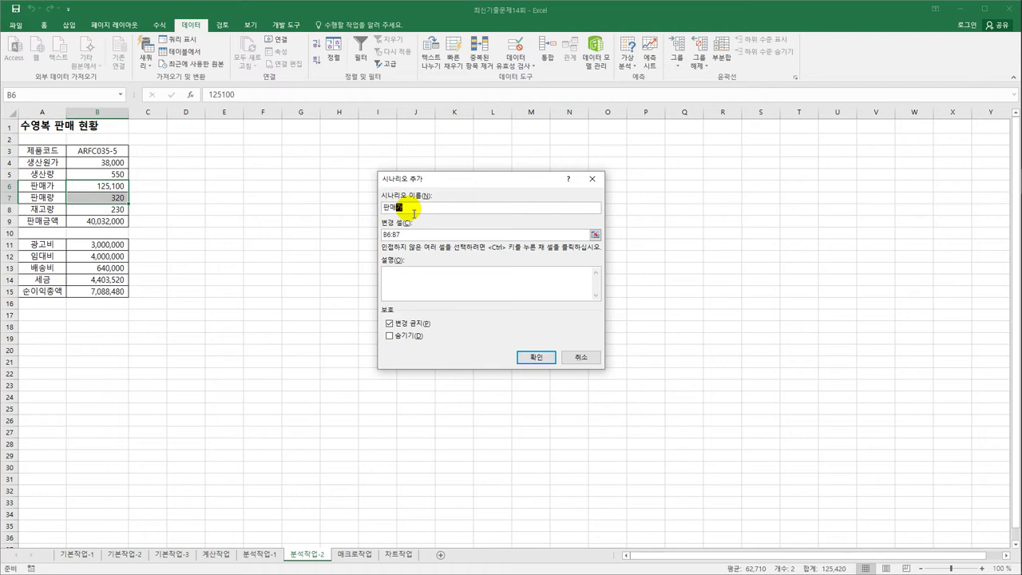
pyautogui.write('판매량증가')
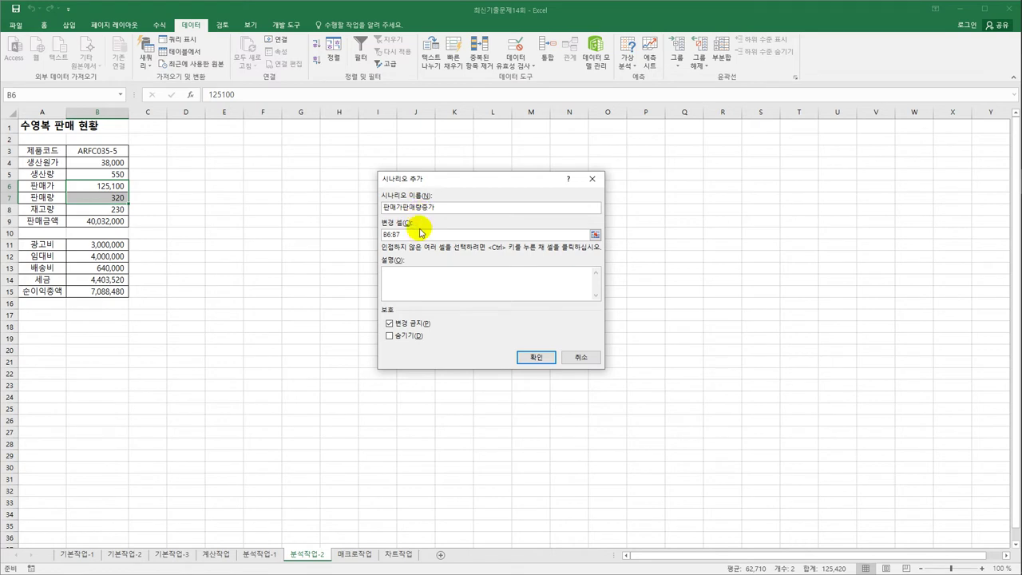
pyautogui.click(513, 294)
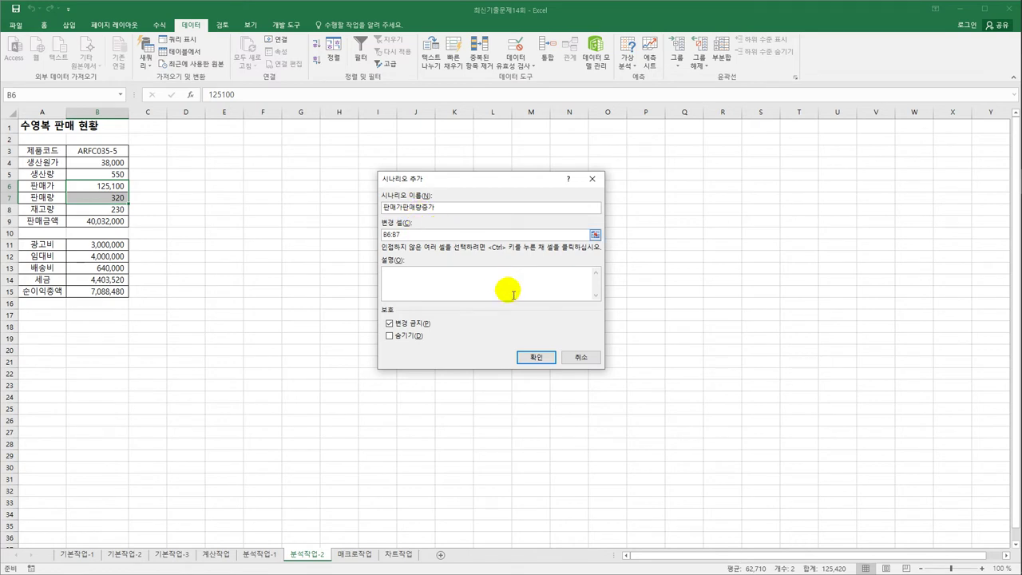
pyautogui.click(536, 357)
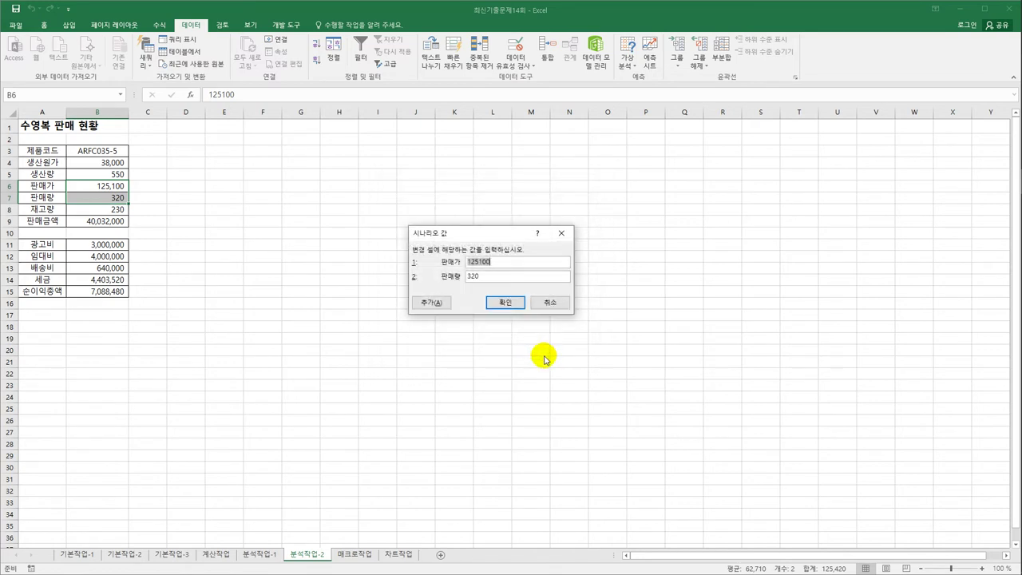
# Set the scenario's 판매가 to 130000 and 판매량 to 450, and begin adding another scenario
pyautogui.write('130000')
pyautogui.press('Tab')
pyautogui.write('450')
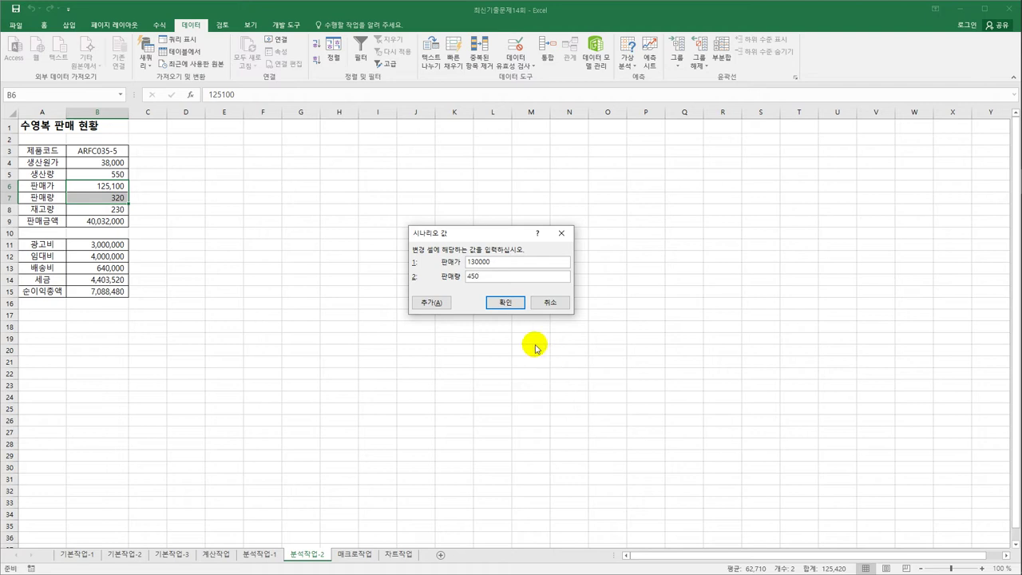
pyautogui.click(435, 302)
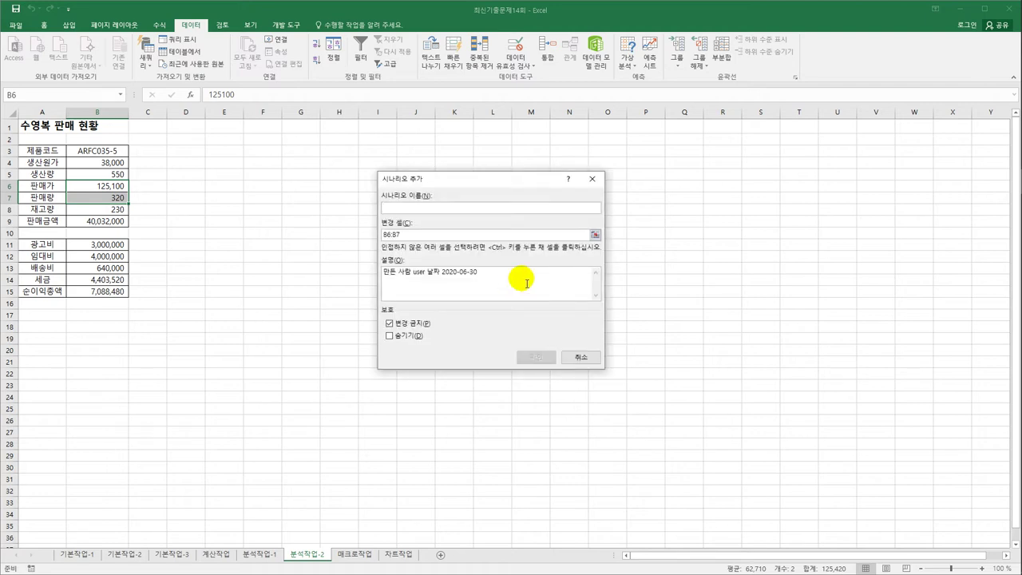
# Clear the second scenario's description, name it 판매가판매량감소, and continue to its values
pyautogui.press('Delete')
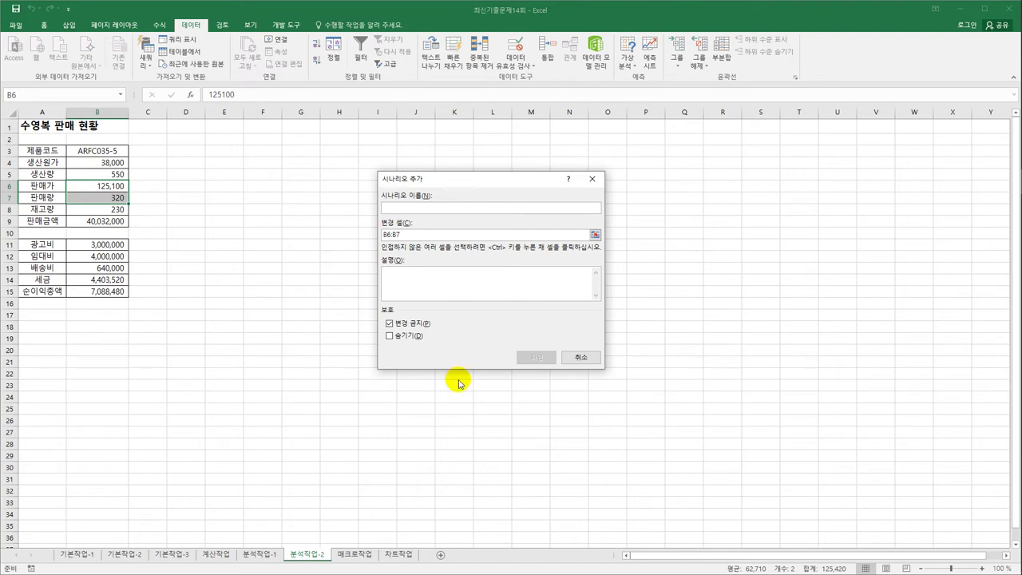
pyautogui.click(438, 208)
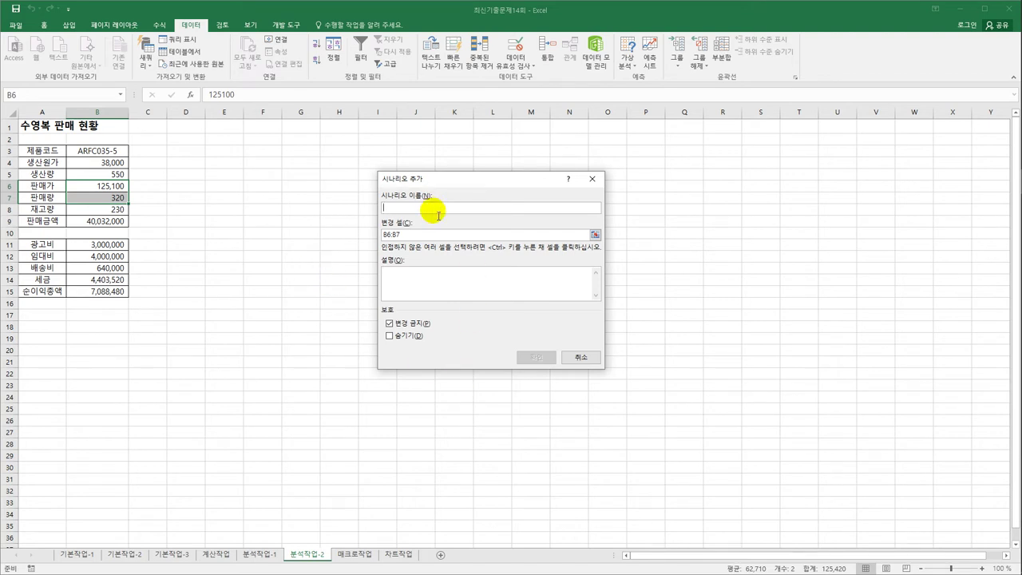
pyautogui.write('판매가변')
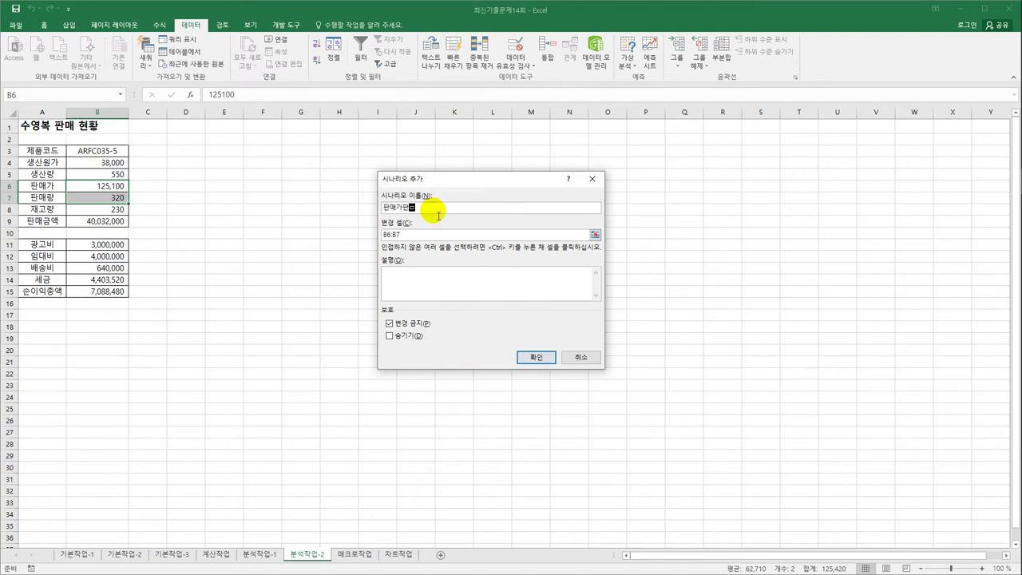
pyautogui.write('매량감소')
pyautogui.click(534, 357)
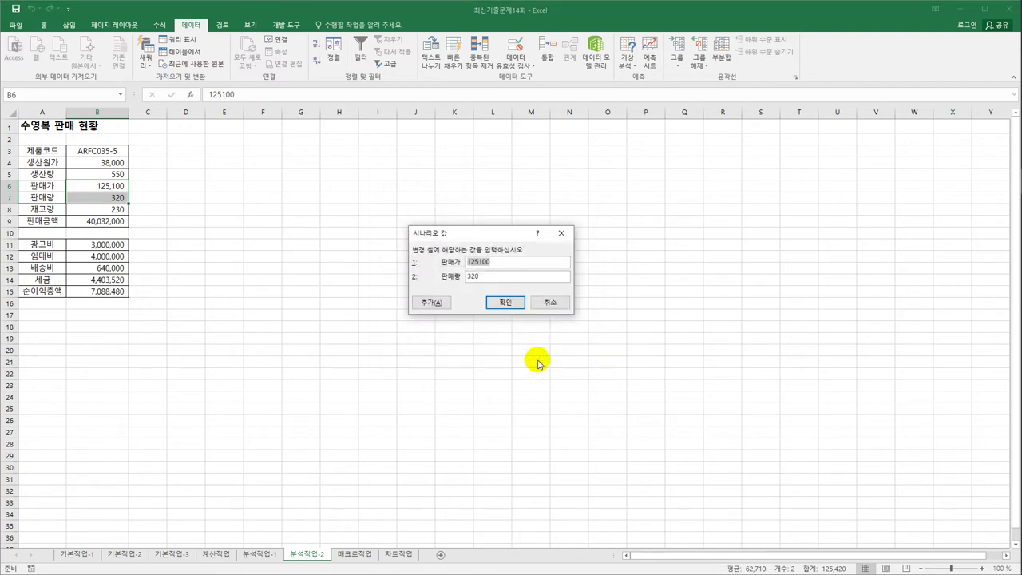
# Set the 판매가판매량감소 scenario's 판매가 to 120000 and 판매량 to 250, and confirm the values
pyautogui.write('120000')
pyautogui.press('Tab')
pyautogui.write('250')
pyautogui.click(511, 303)
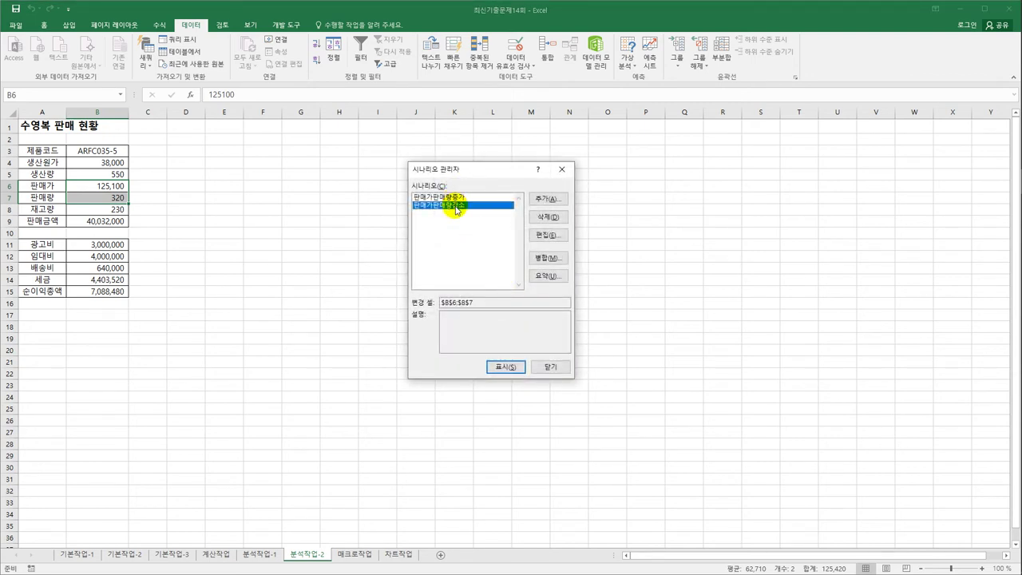
# Create a scenario summary report with result cell B15, and review both scenarios' values on the new summary sheet
pyautogui.click(548, 276)
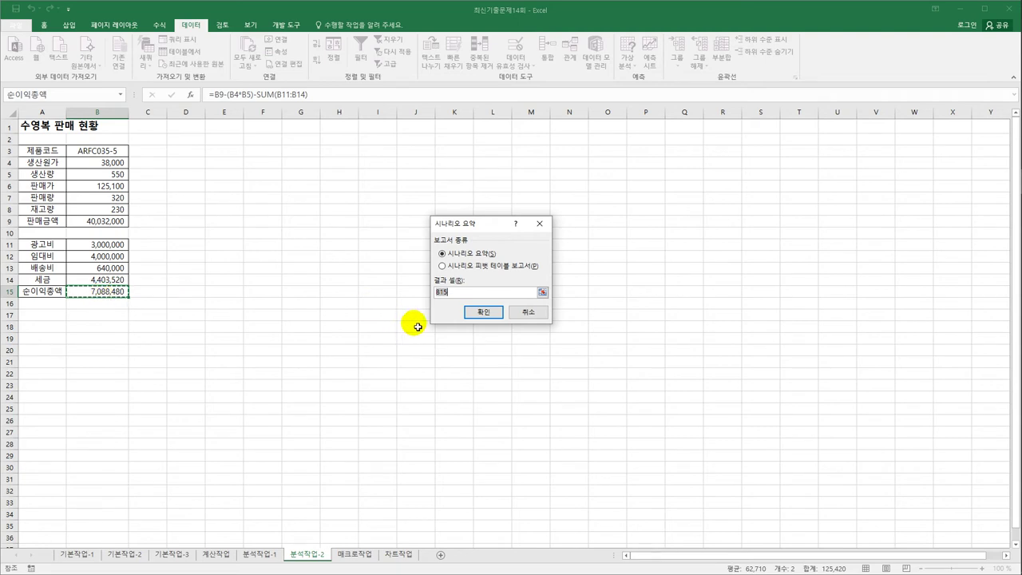
pyautogui.click(476, 312)
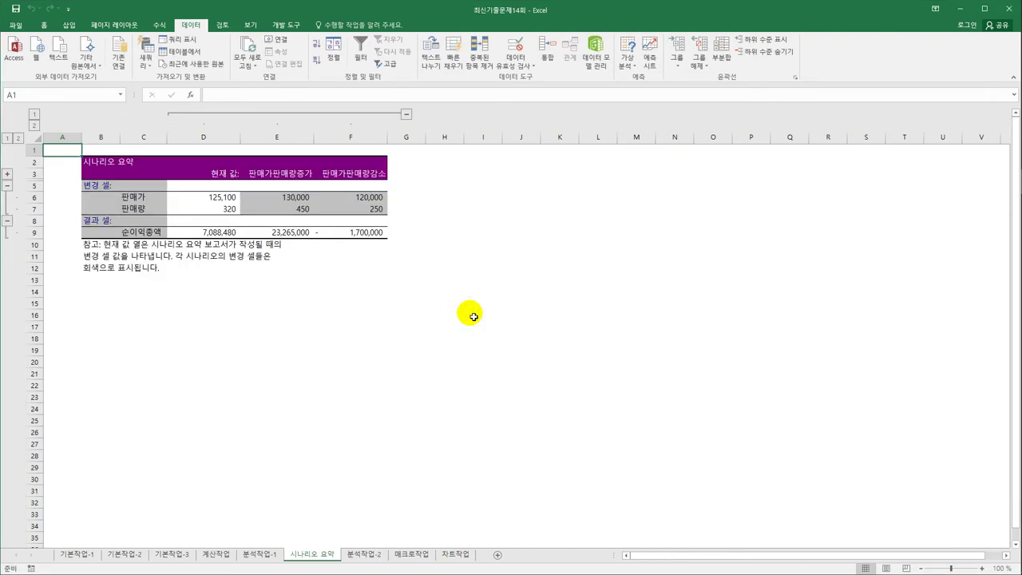
pyautogui.click(356, 554)
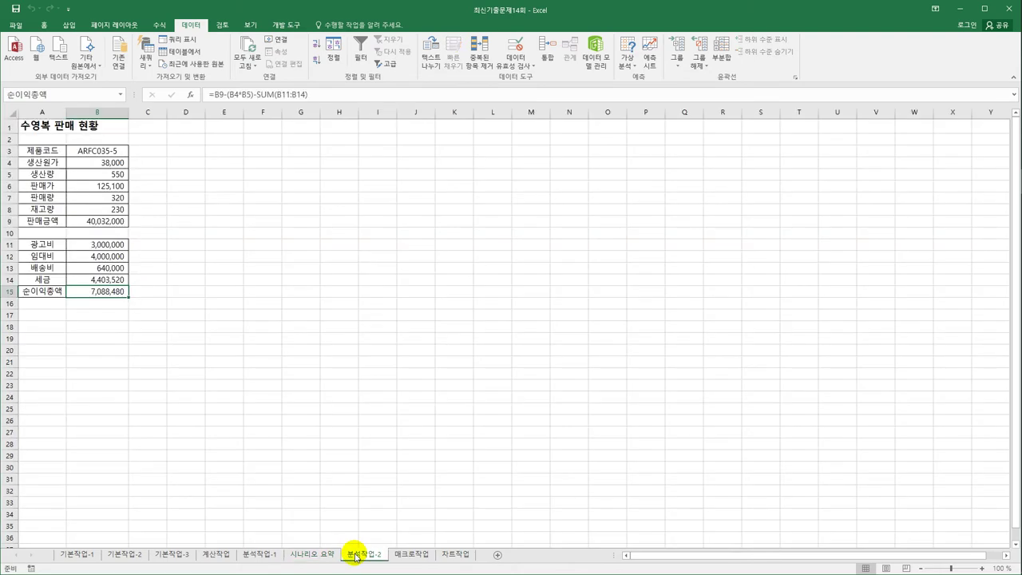
pyautogui.click(307, 554)
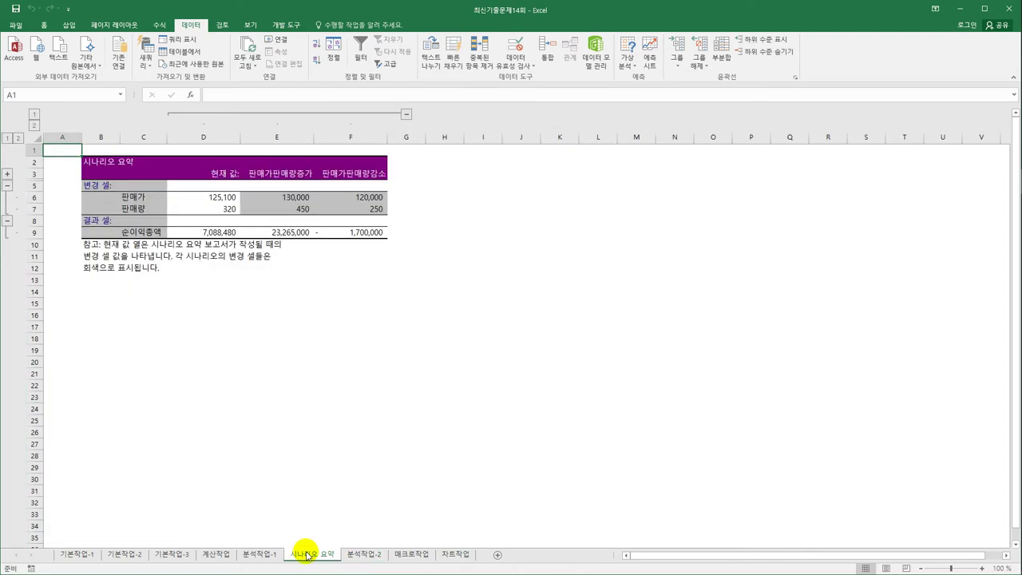
pyautogui.click(217, 198)
pyautogui.moveTo(284, 197); pyautogui.dragTo(291, 233)
pyautogui.moveTo(359, 198); pyautogui.dragTo(358, 231)
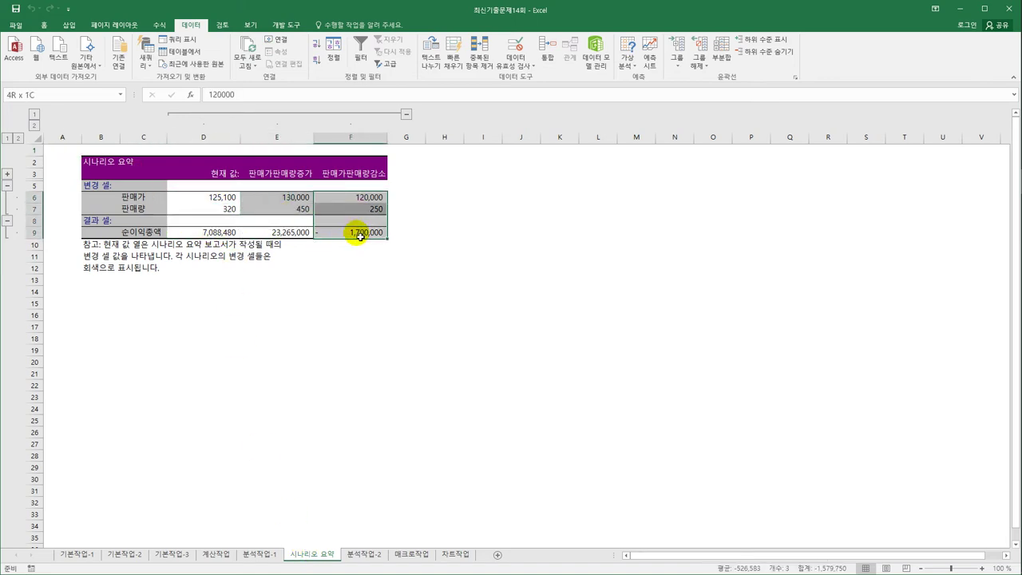
pyautogui.click(478, 318)
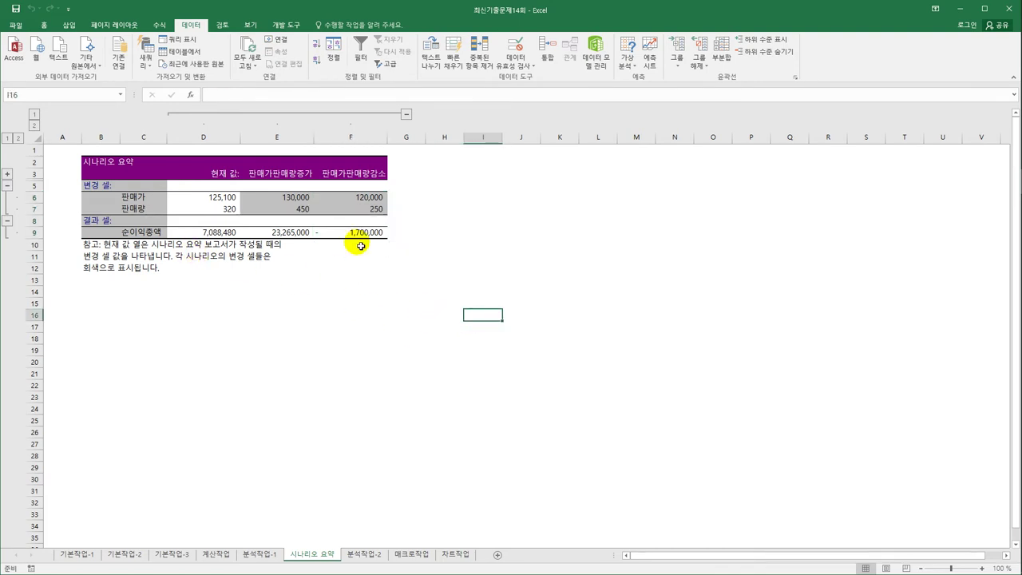
# Go to the 매크로작업 sheet and examine the quarterly performance table and its empty 평균 row
pyautogui.click(412, 554)
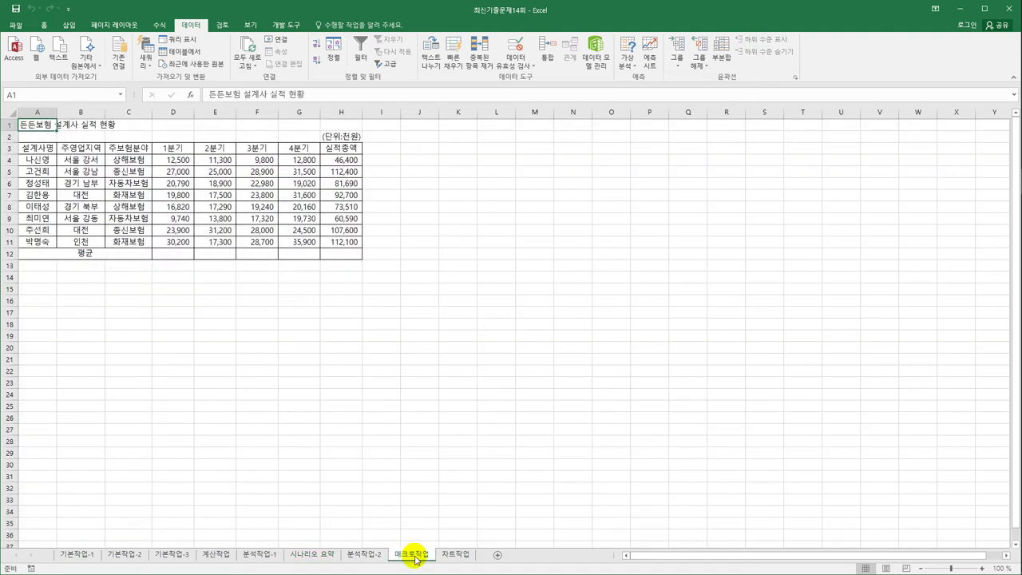
pyautogui.click(527, 488)
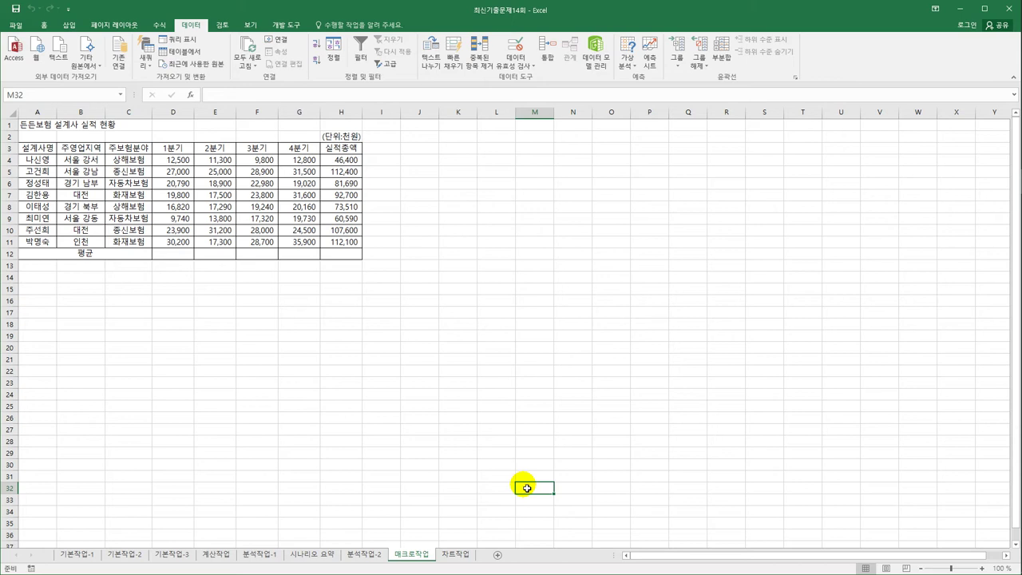
pyautogui.click(495, 276)
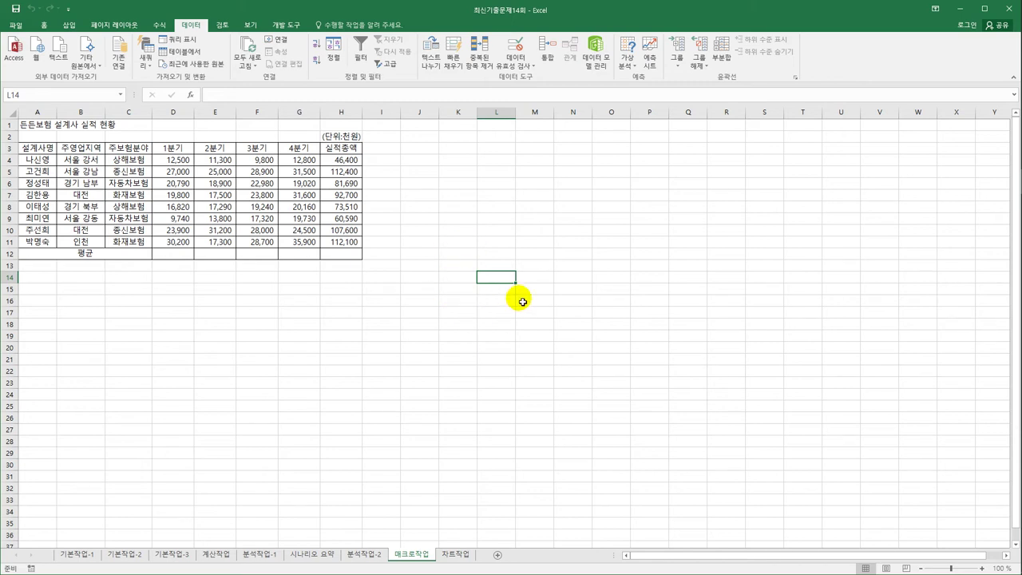
pyautogui.click(176, 255)
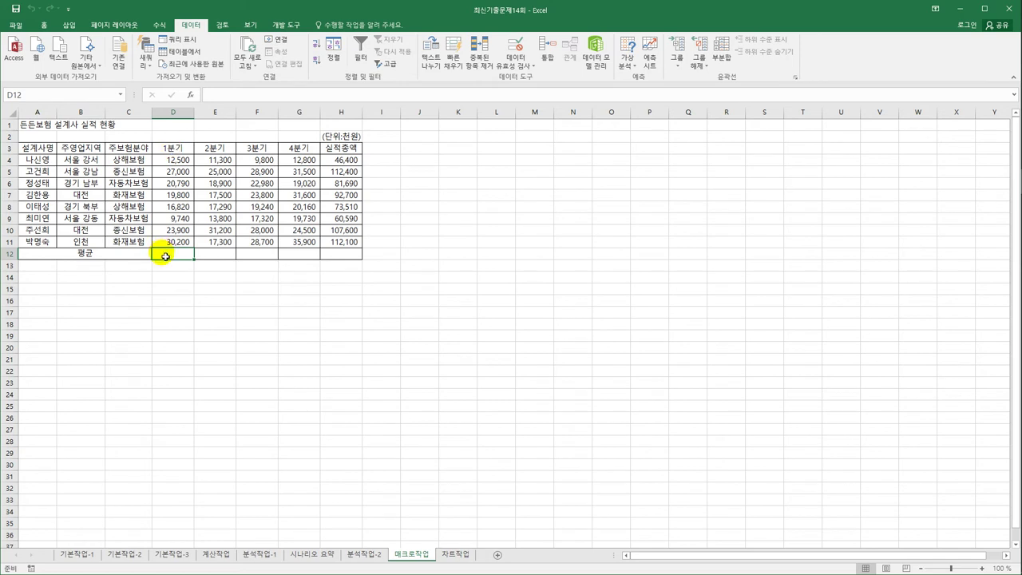
pyautogui.click(471, 286)
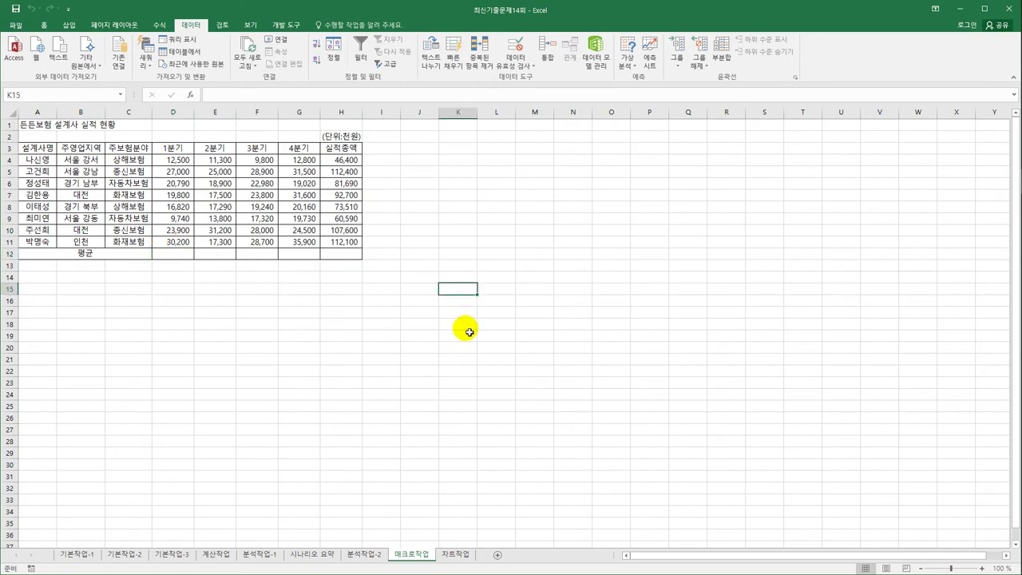
pyautogui.click(537, 313)
pyautogui.click(299, 382)
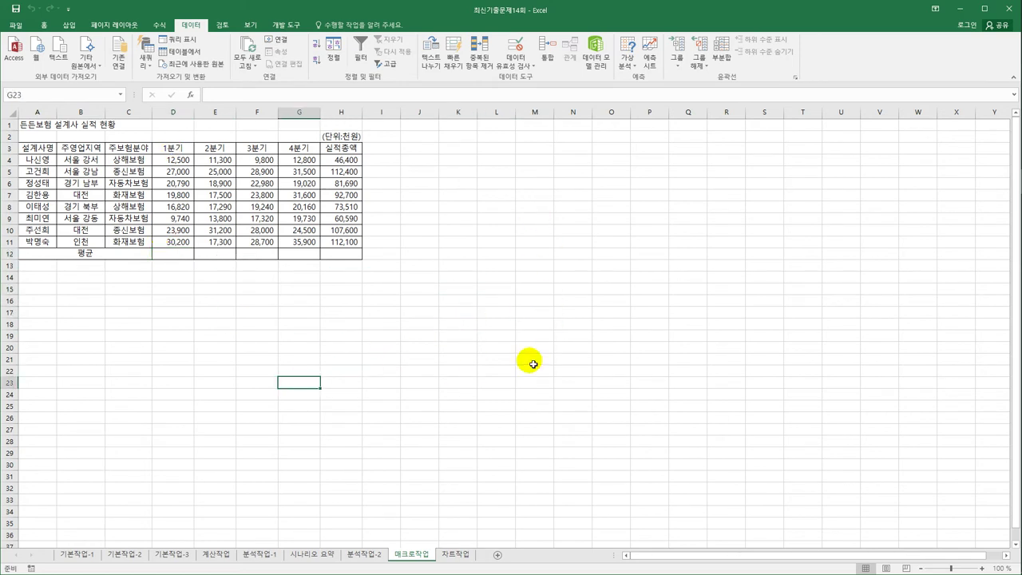
pyautogui.click(521, 315)
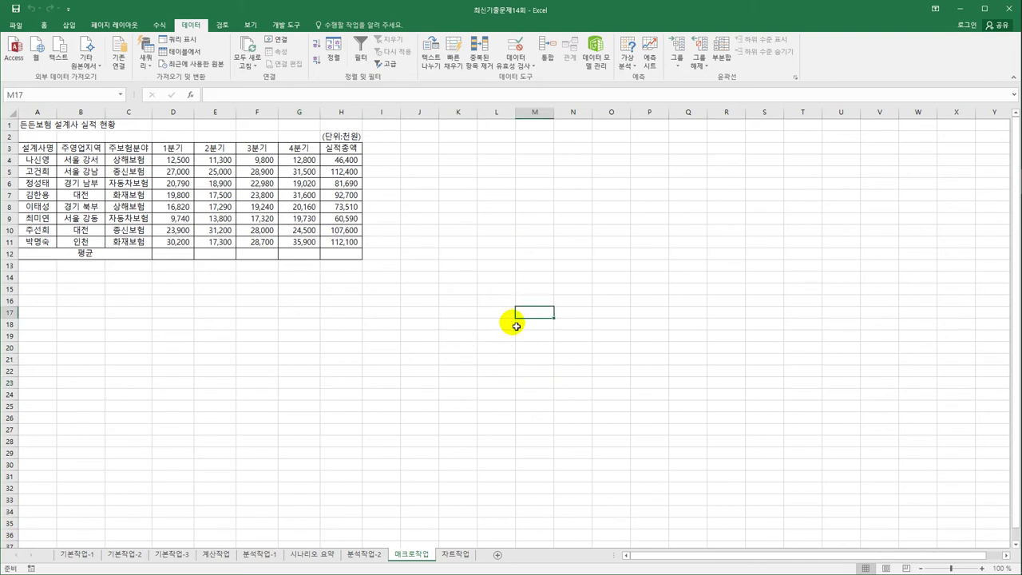
# Start recording a macro named 평균, stored in the current workbook
pyautogui.click(281, 25)
pyautogui.click(75, 39)
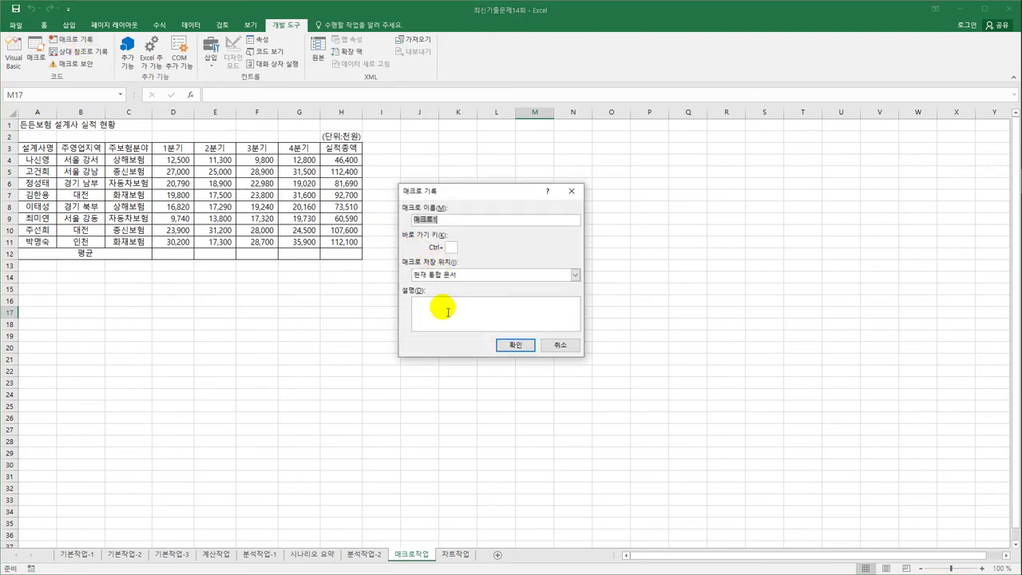
pyautogui.write('ㅍ')
pyautogui.write('균')
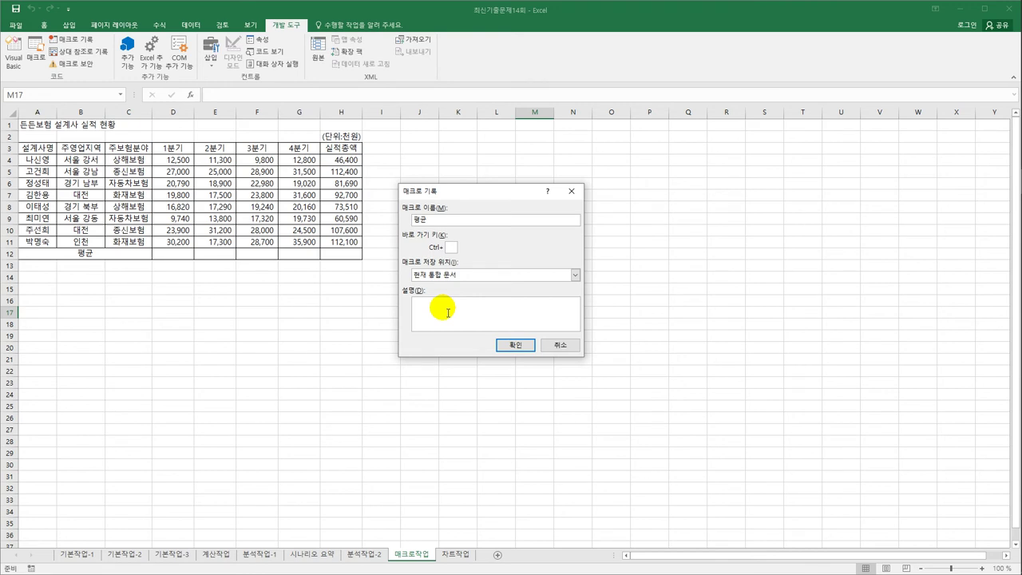
pyautogui.click(515, 345)
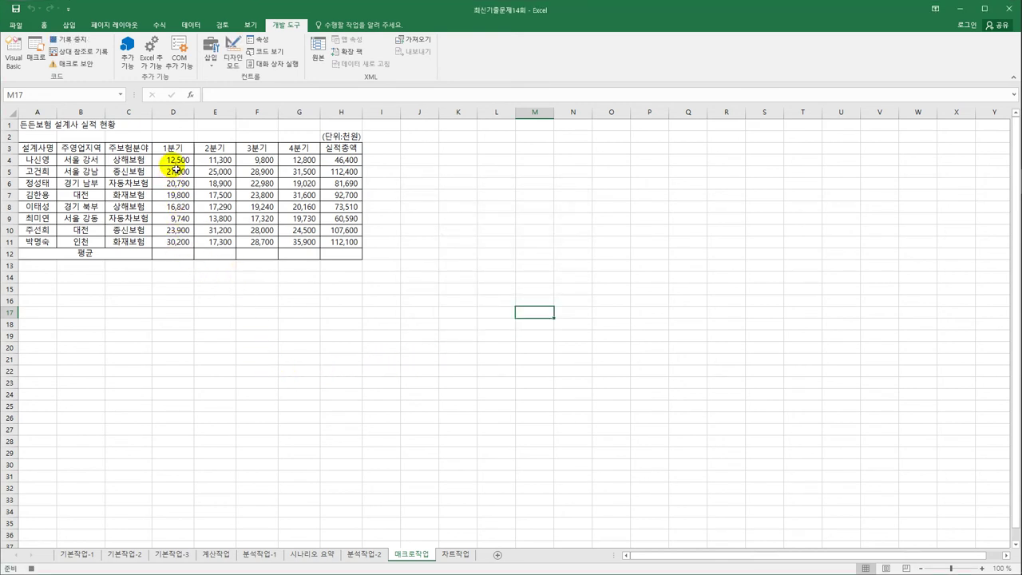
# Fill D12:H12 with the averages of rows 4 to 11 using AutoSum's average, and stop recording the macro
pyautogui.moveTo(176, 161); pyautogui.dragTo(327, 254)
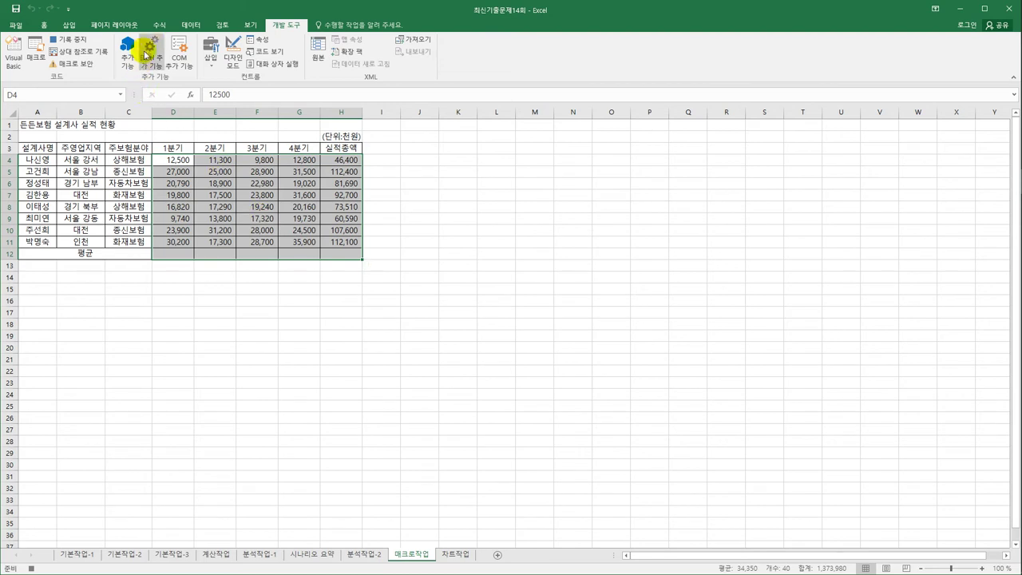
pyautogui.click(154, 30)
pyautogui.click(45, 66)
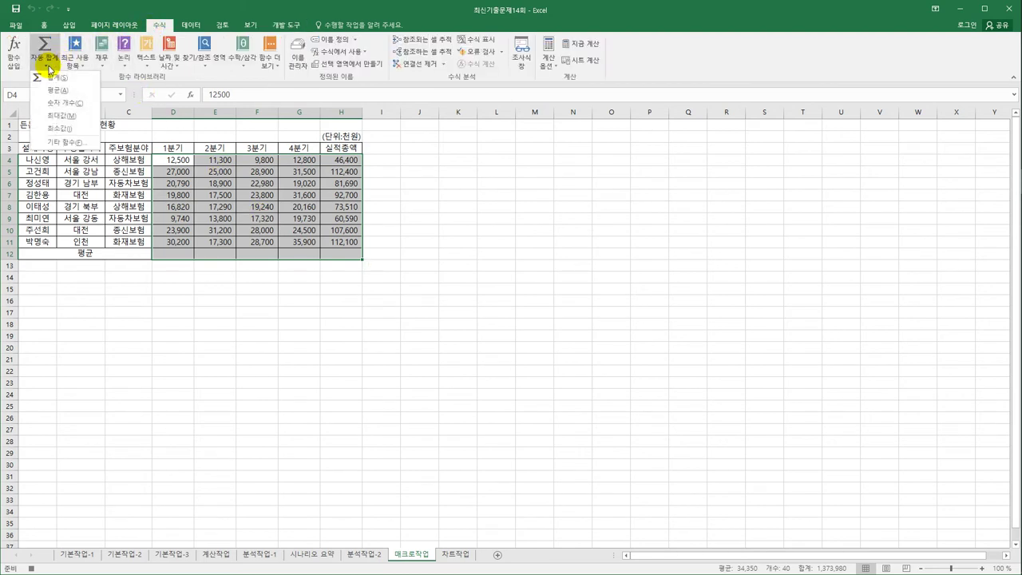
pyautogui.click(50, 92)
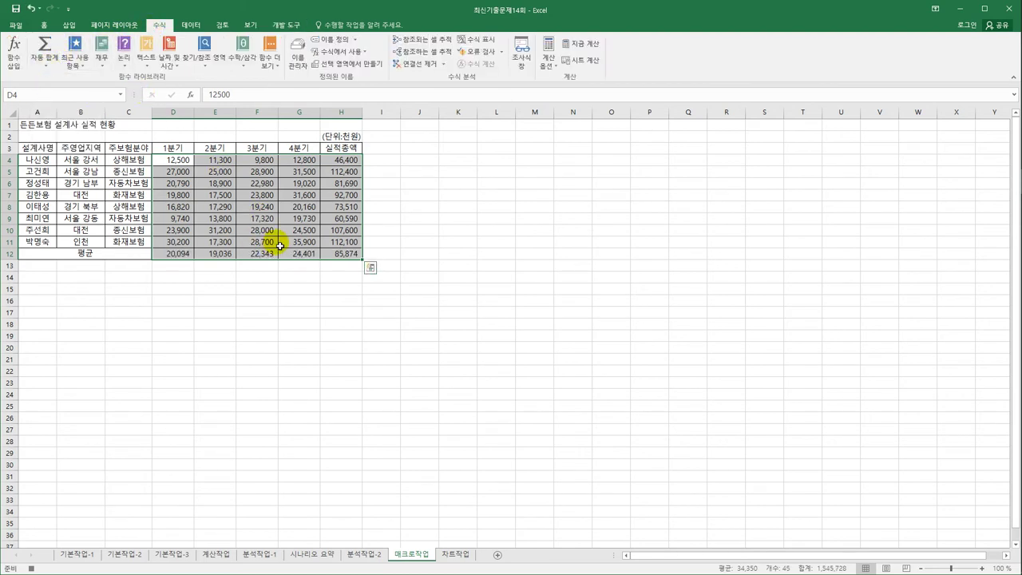
pyautogui.click(353, 258)
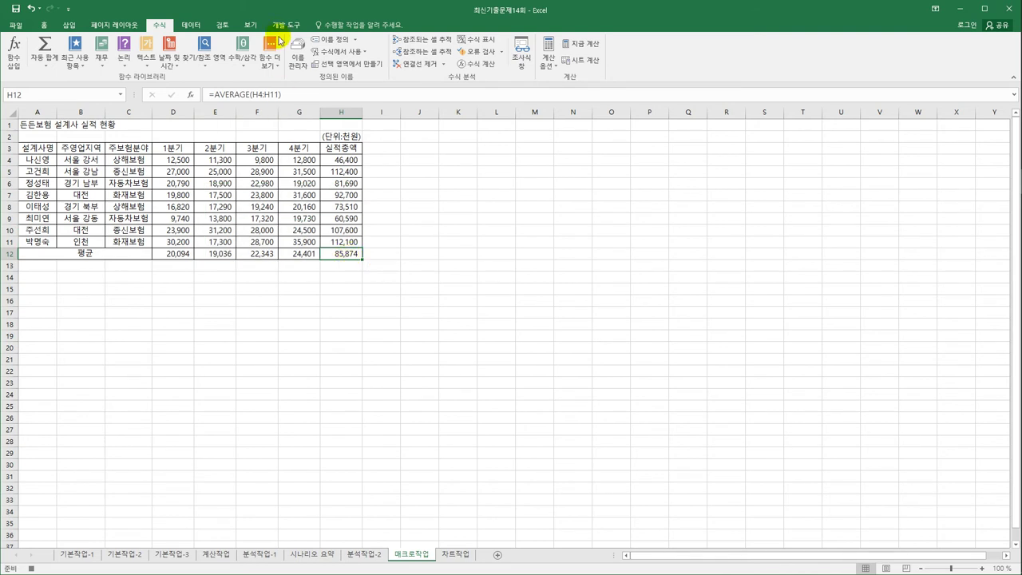
pyautogui.click(283, 24)
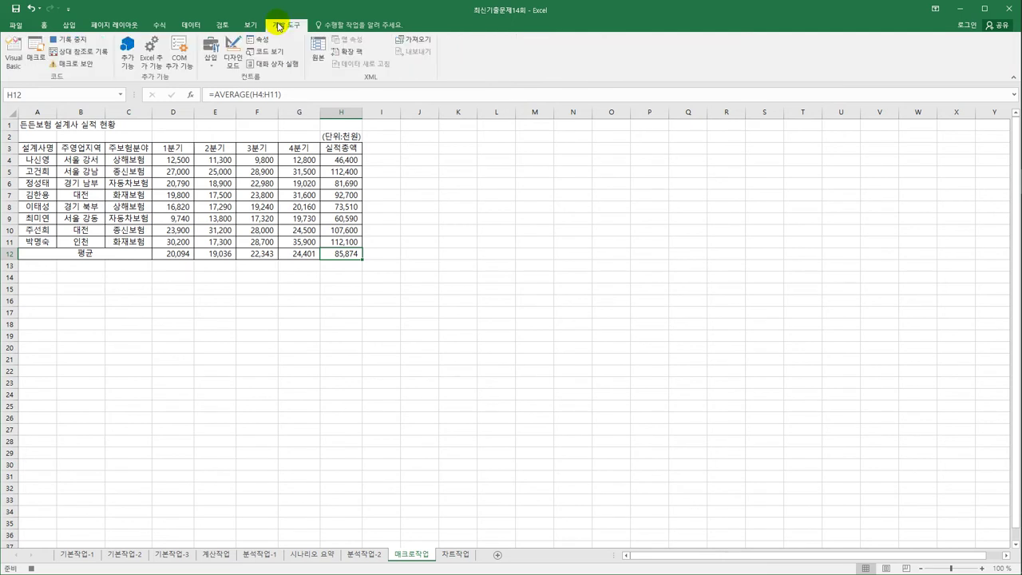
pyautogui.click(70, 39)
pyautogui.click(412, 291)
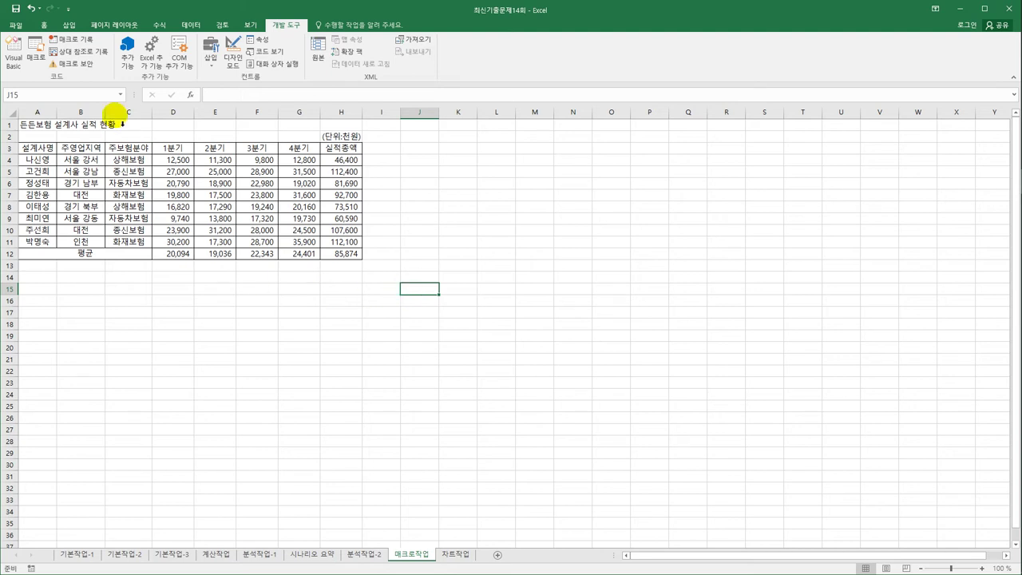
# Draw an ellipse covering cells B14:C15 and label it 평균
pyautogui.click(68, 27)
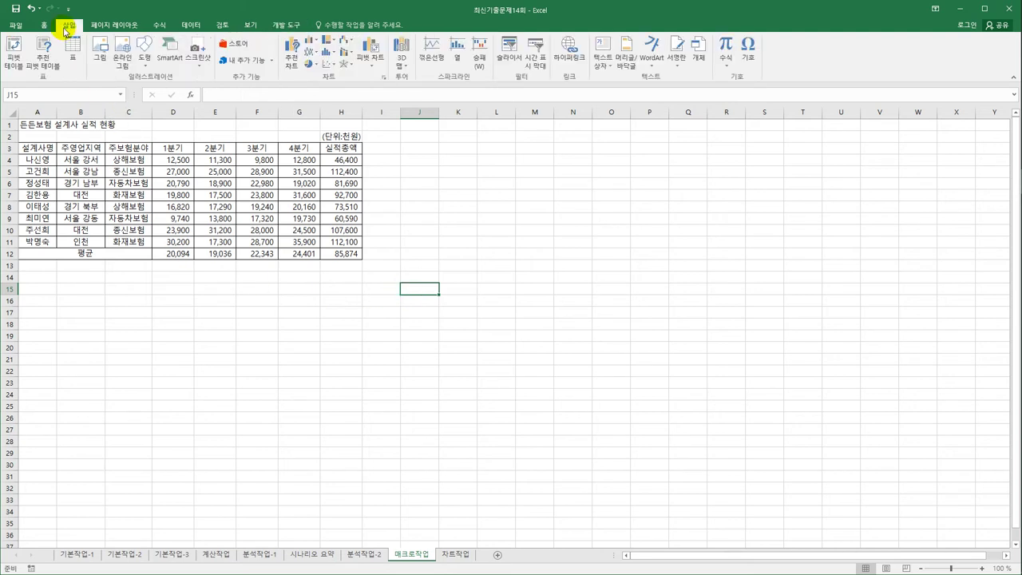
pyautogui.click(145, 49)
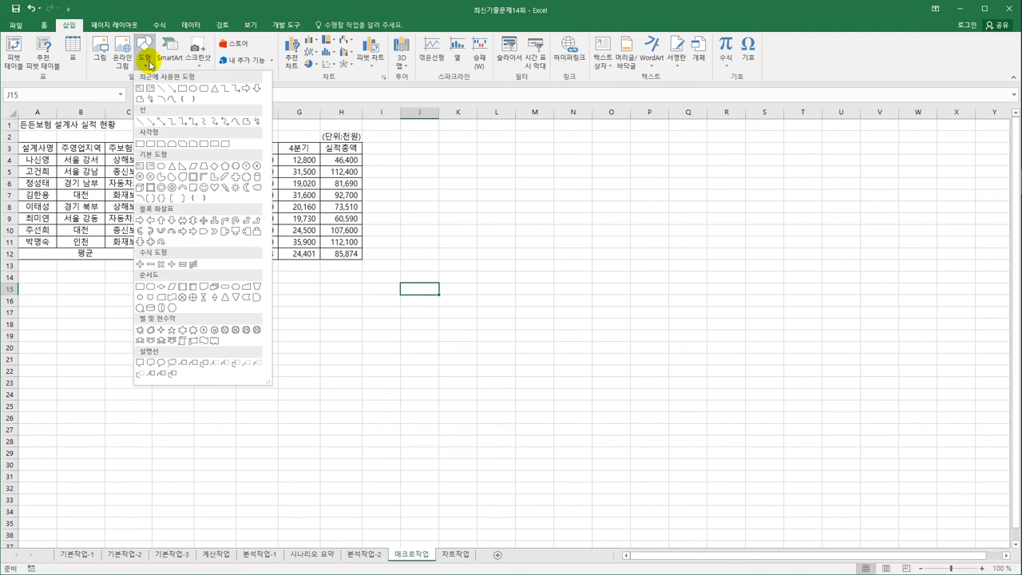
pyautogui.click(160, 166)
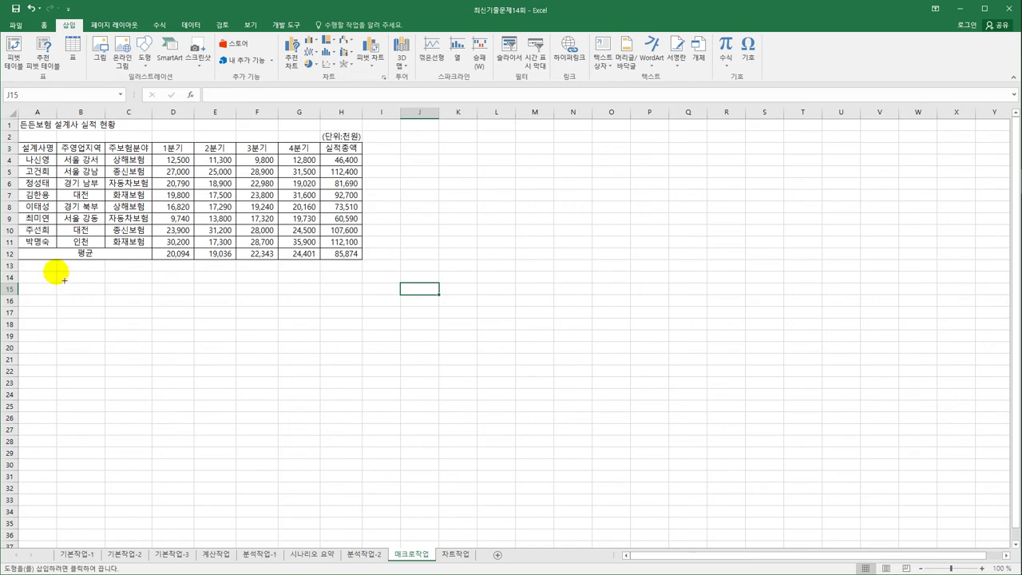
pyautogui.moveTo(58, 273)
pyautogui.mouseDown()
pyautogui.moveTo(105, 294)
pyautogui.moveTo(152, 295)
pyautogui.mouseUp()
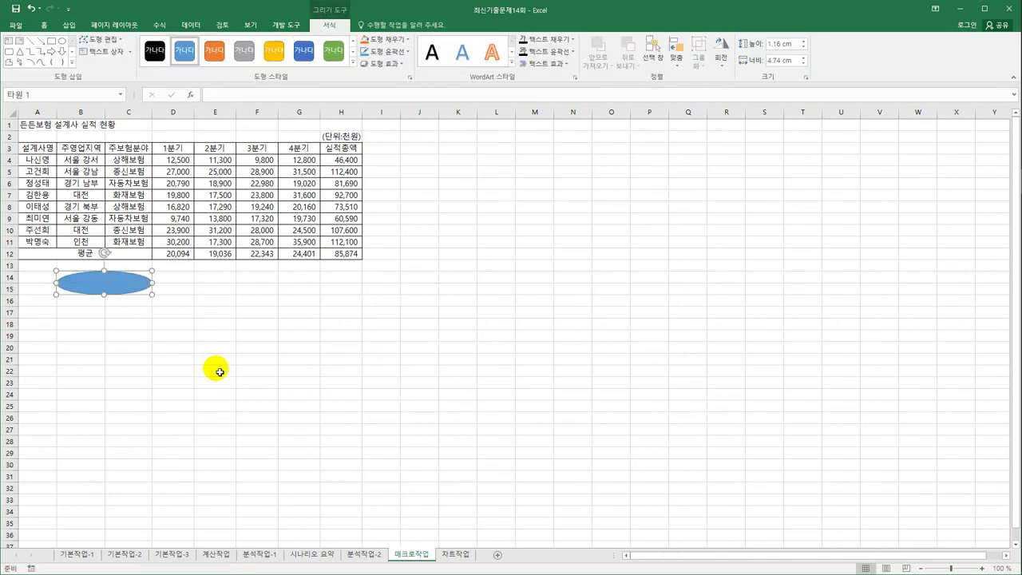
pyautogui.write('ㅍ')
pyautogui.write('평균')
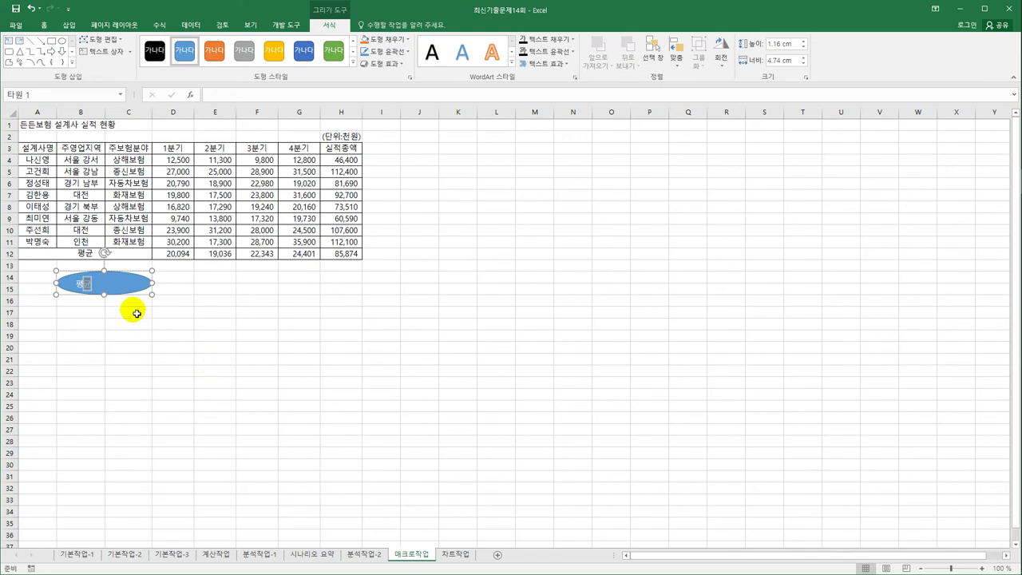
# Assign the 평균 macro to the ellipse labelled 평균 and deselect the shape
pyautogui.click(131, 284)
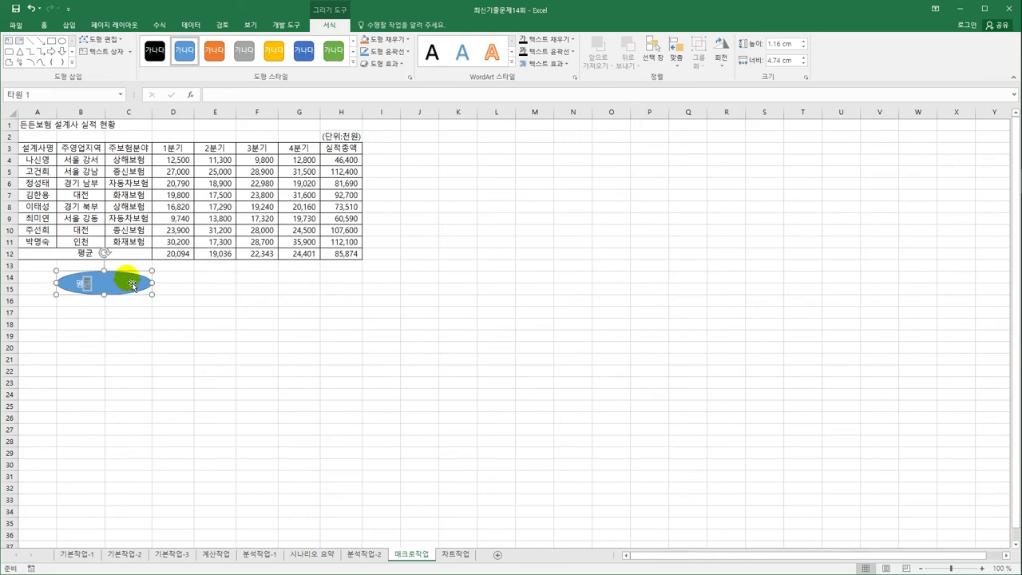
pyautogui.rightClick(131, 283)
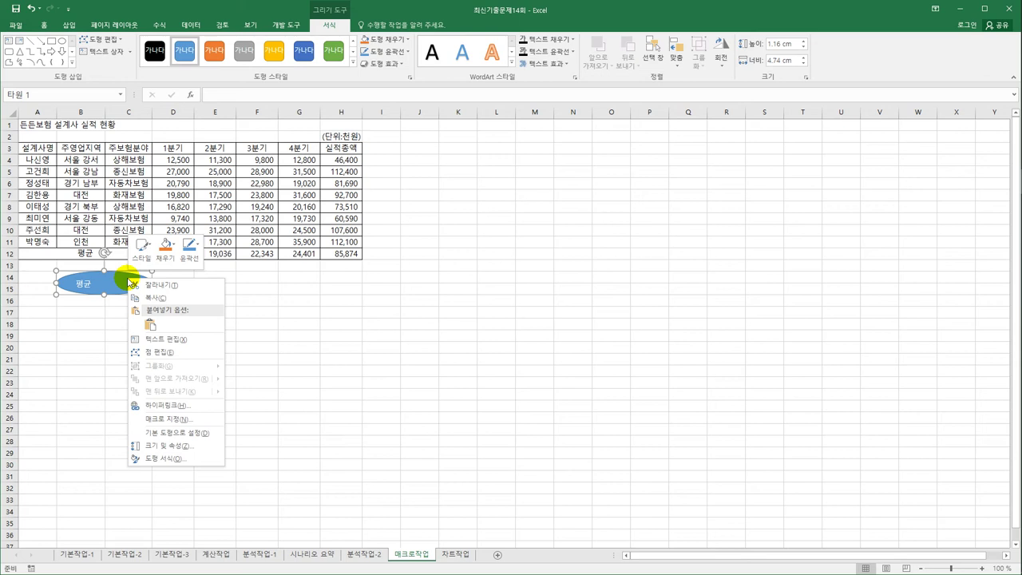
pyautogui.click(181, 419)
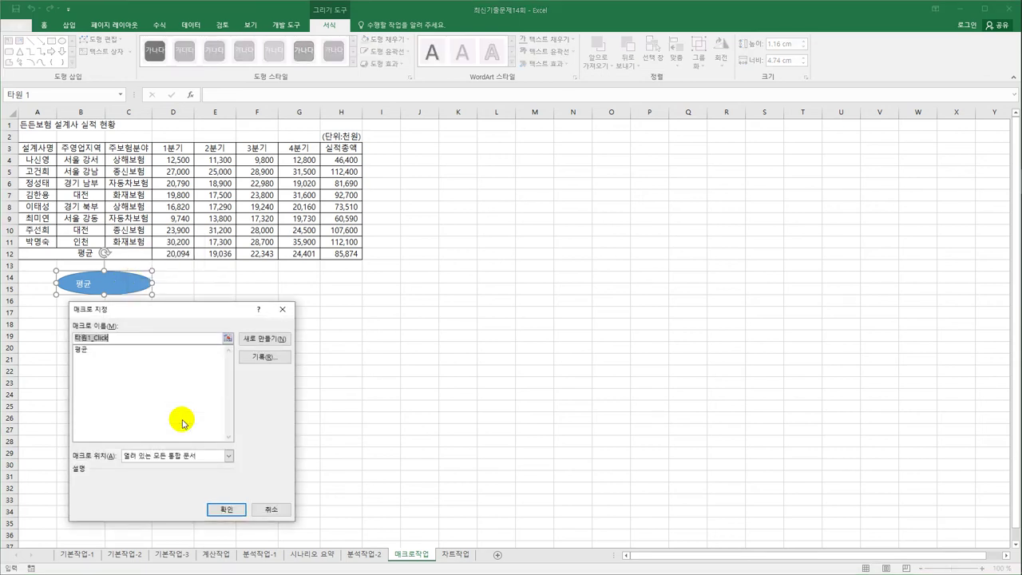
pyautogui.click(95, 352)
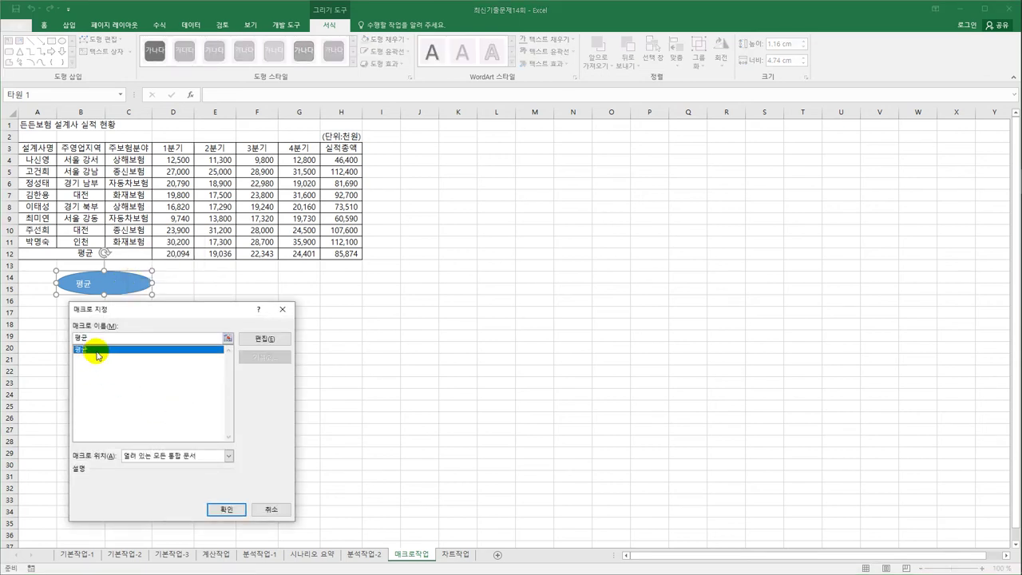
pyautogui.click(222, 510)
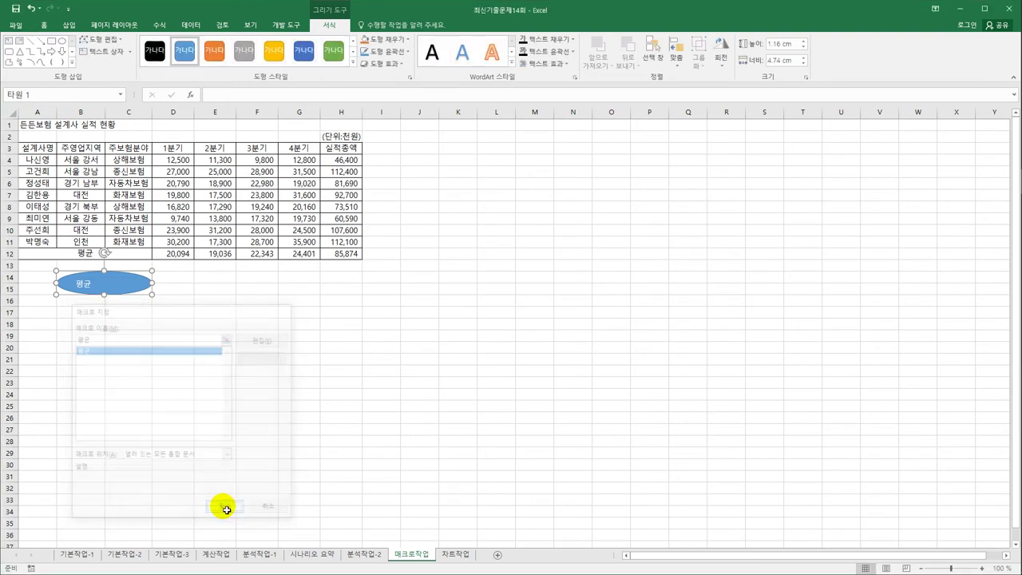
pyautogui.click(317, 468)
# Clear the averages in D12:H12 and test the 평균 ellipse by running its macro to refill them
pyautogui.moveTo(167, 255); pyautogui.dragTo(334, 259)
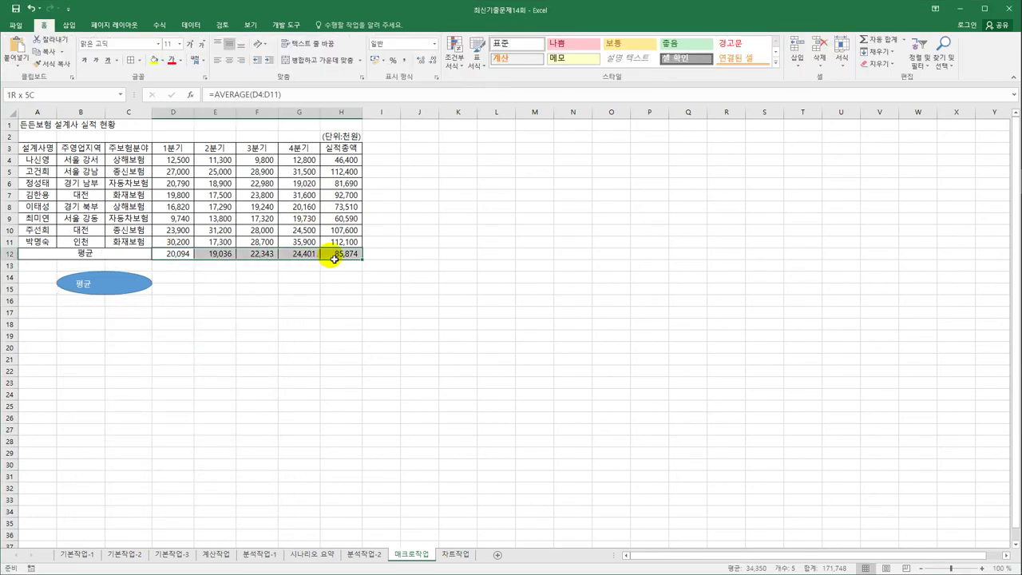
pyautogui.press('Delete')
pyautogui.click(289, 349)
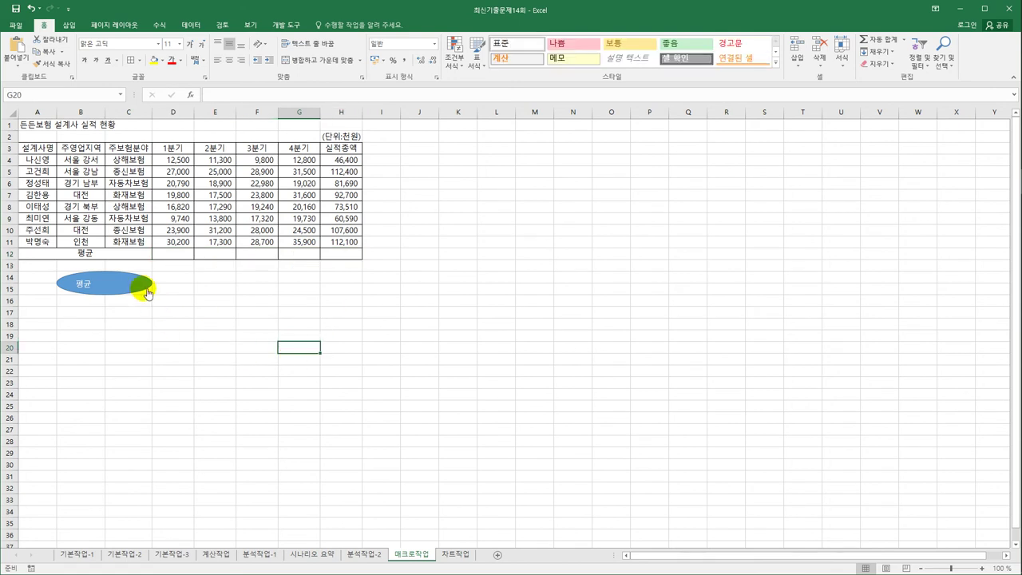
pyautogui.click(145, 293)
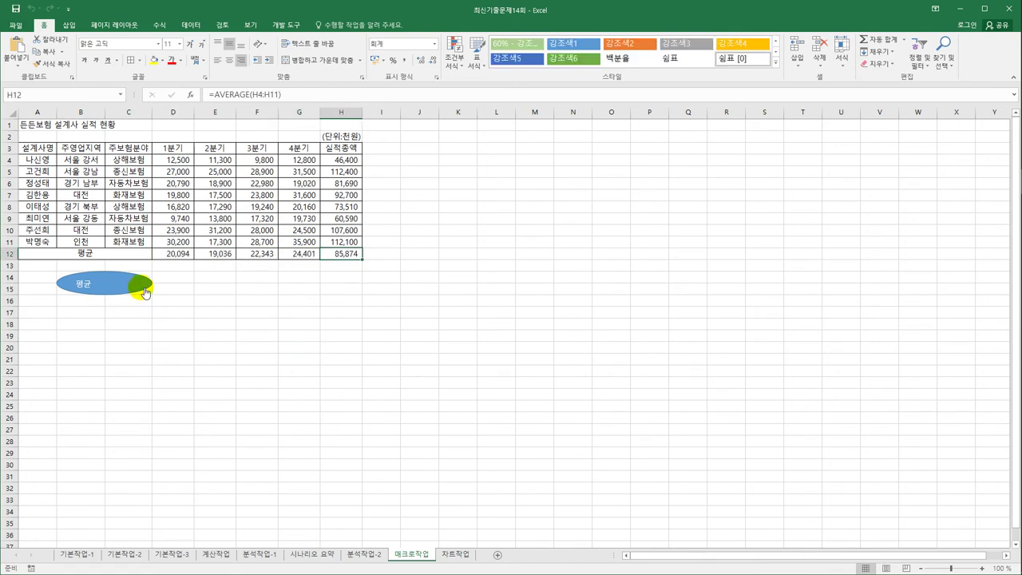
pyautogui.click(393, 346)
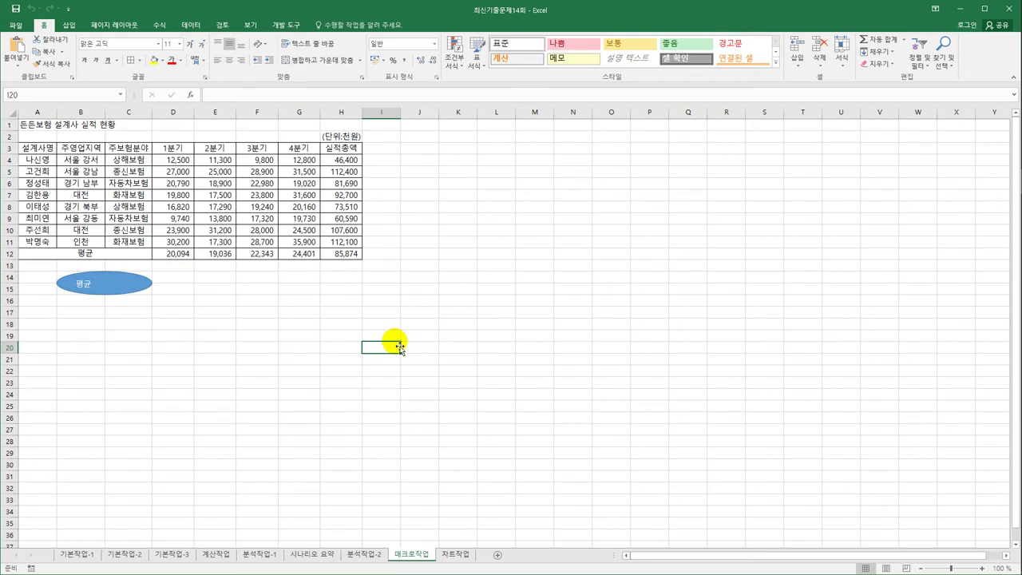
# Start recording a macro named 서식, stored in the current workbook
pyautogui.click(461, 309)
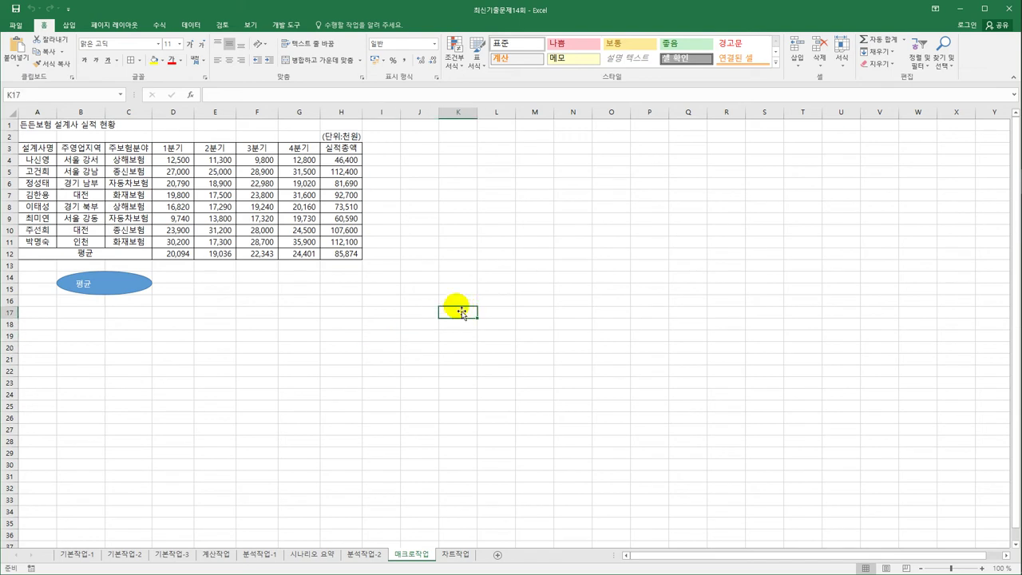
pyautogui.click(285, 25)
pyautogui.click(76, 39)
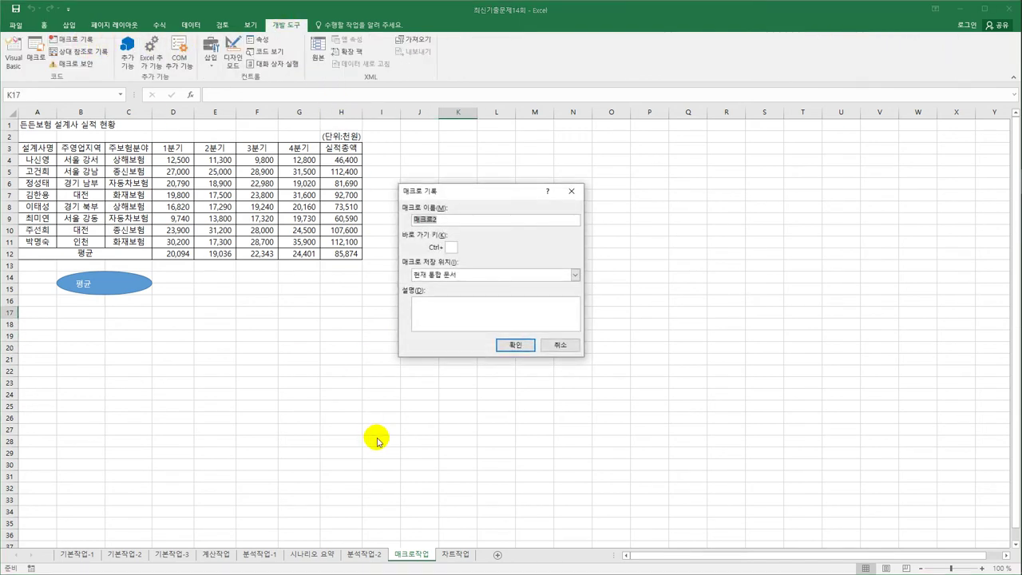
pyautogui.write('서식')
pyautogui.click(502, 348)
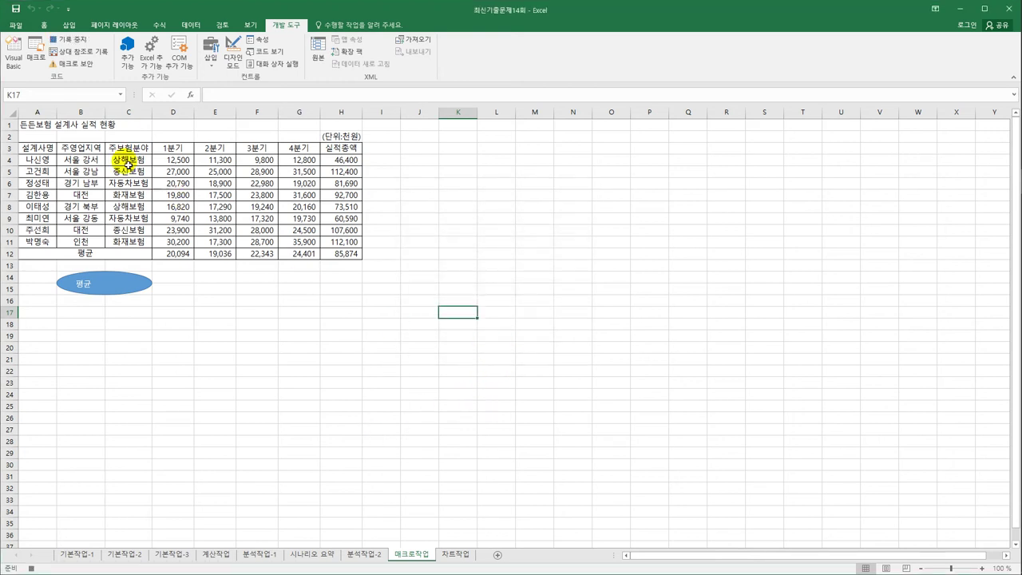
# Apply the 강조색6 cell style to the header cells A3:H3 and stop recording the macro
pyautogui.moveTo(26, 147); pyautogui.dragTo(338, 152)
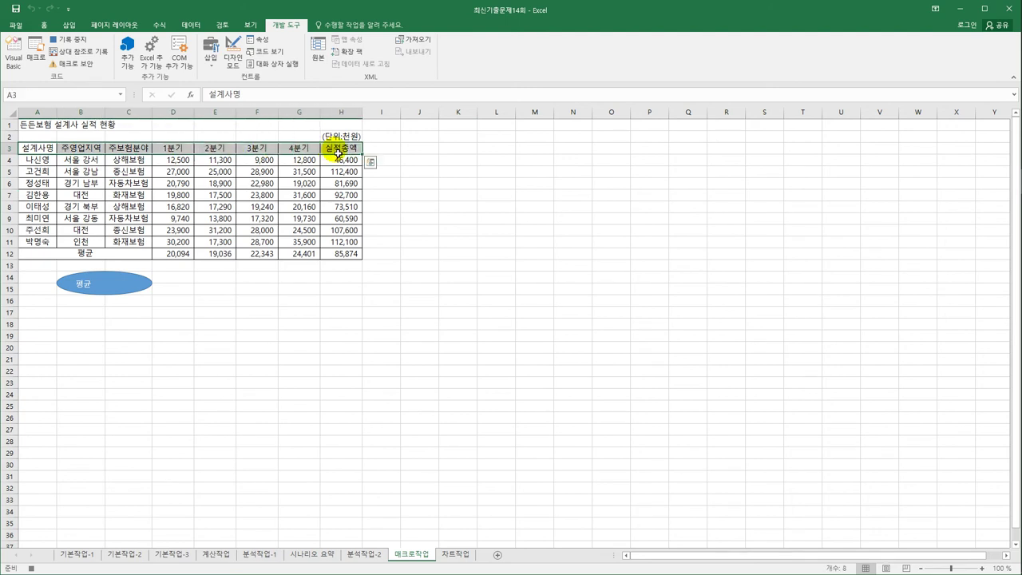
pyautogui.click(44, 25)
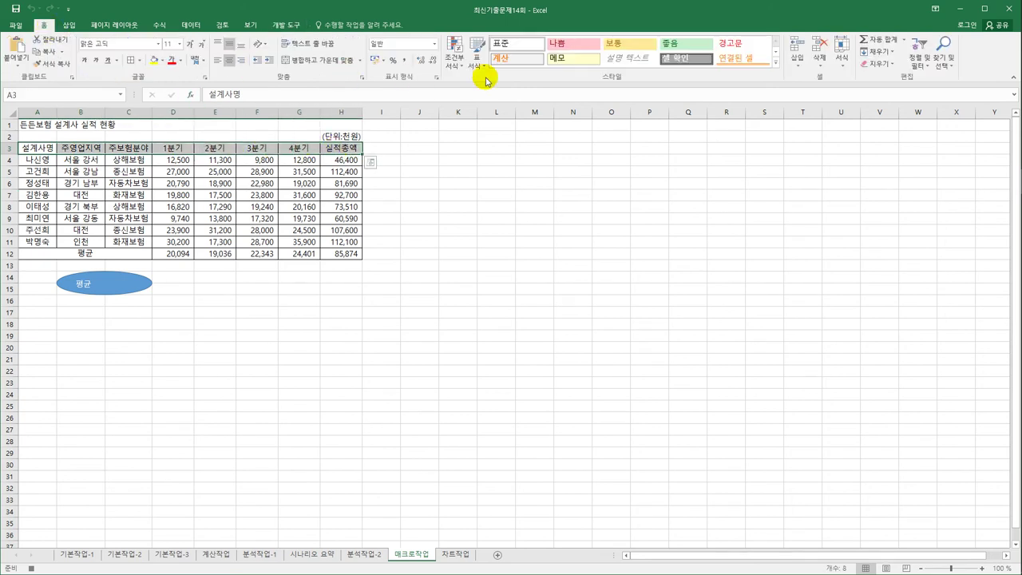
pyautogui.click(774, 62)
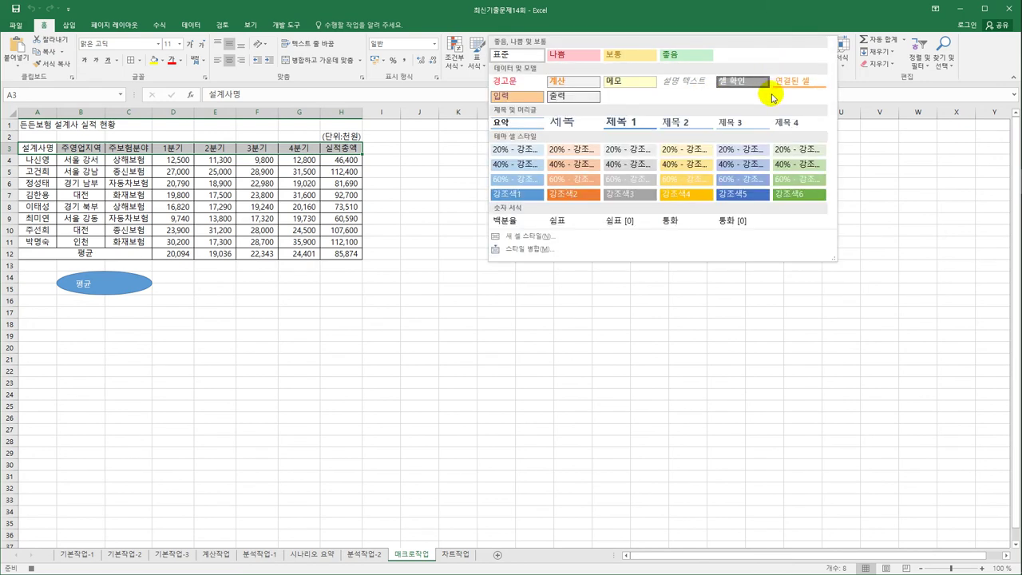
pyautogui.click(785, 201)
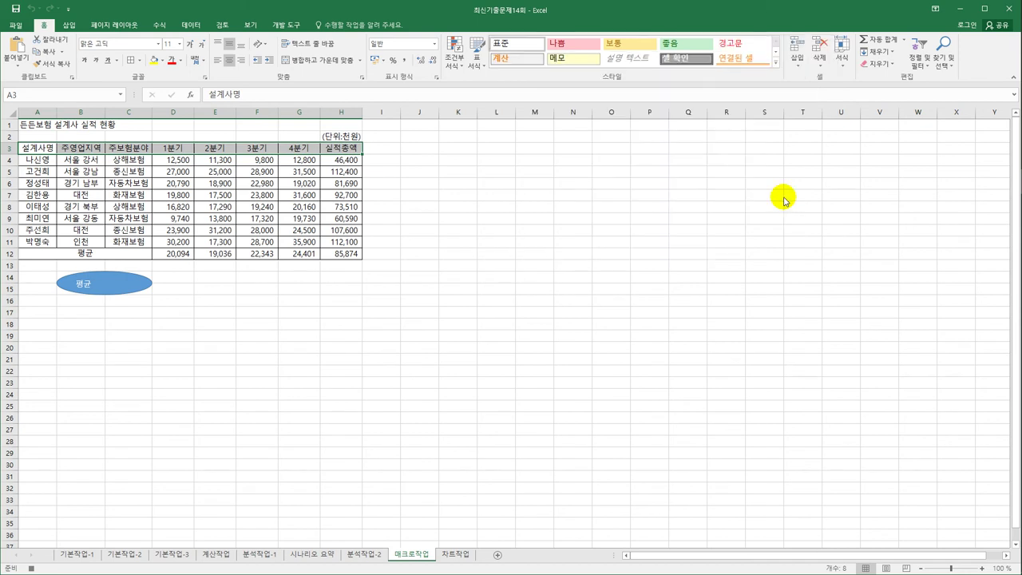
pyautogui.click(343, 150)
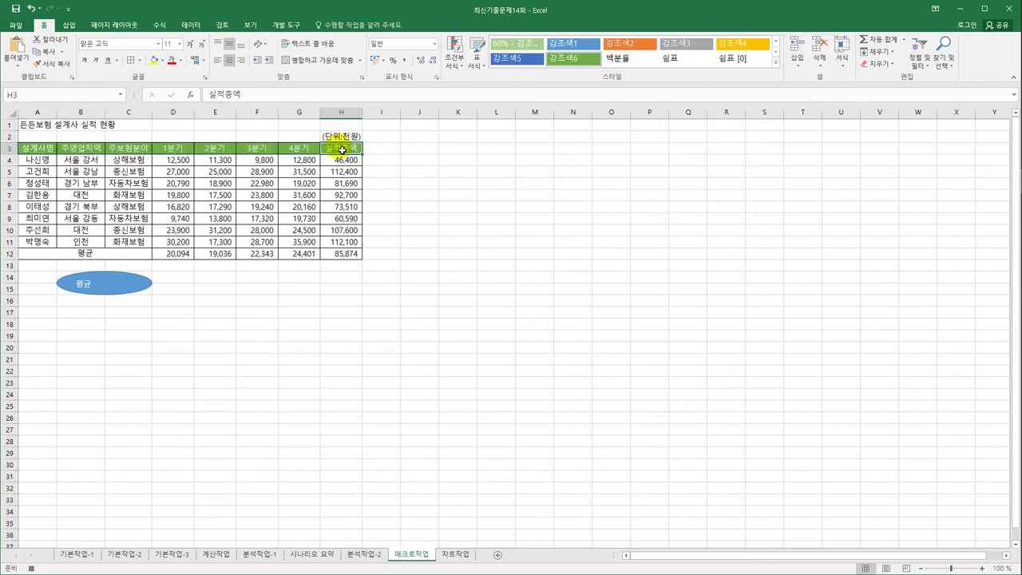
pyautogui.click(285, 25)
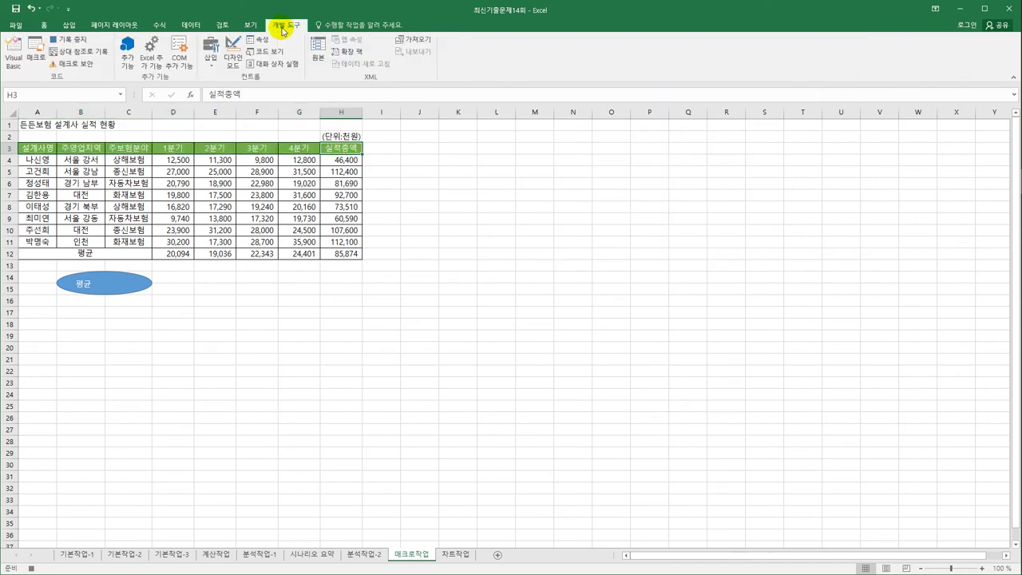
pyautogui.click(68, 39)
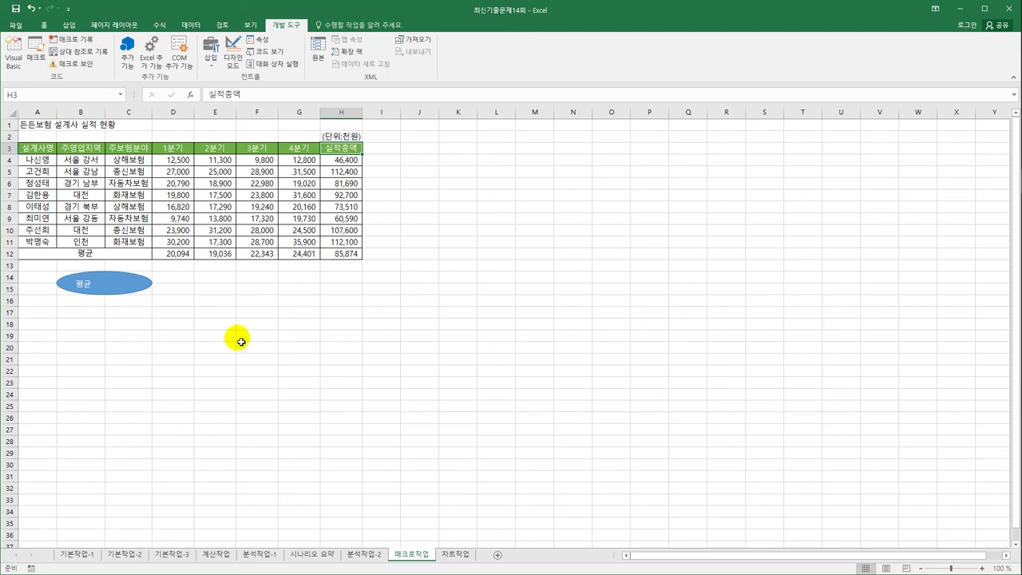
# Draw an ellipse covering cells E14:F15, beside the 평균 ellipse
pyautogui.click(67, 26)
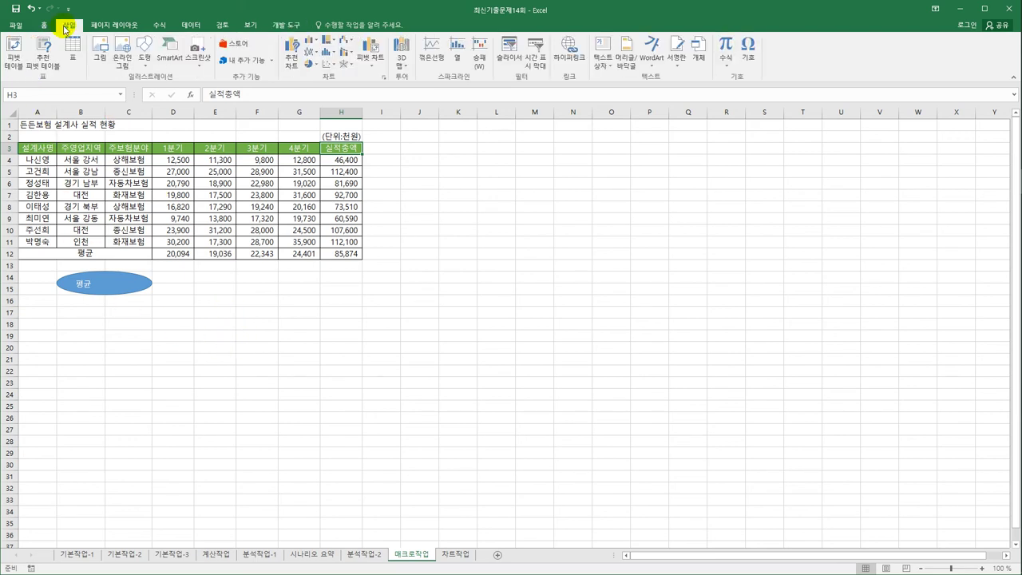
pyautogui.click(144, 49)
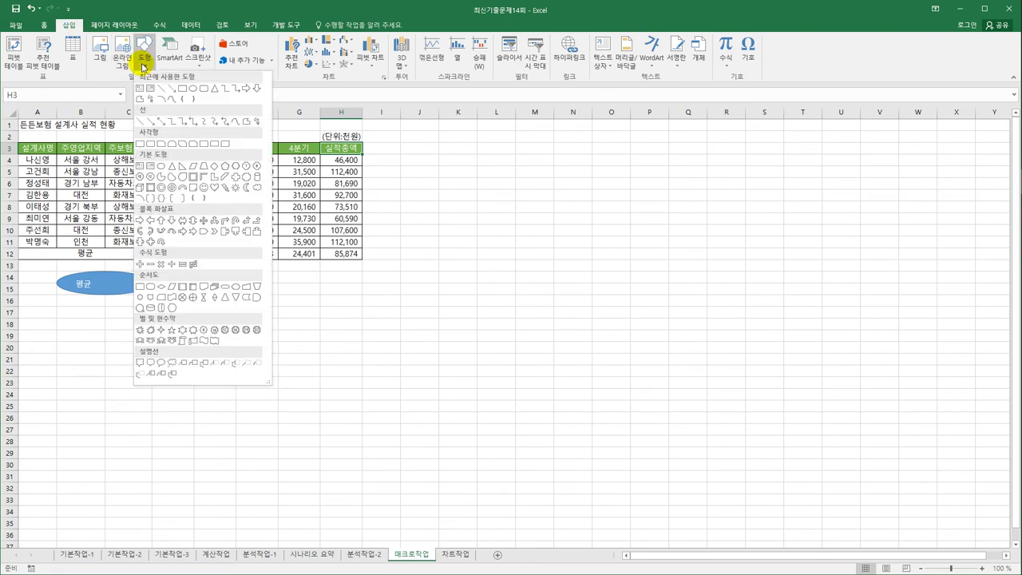
pyautogui.click(163, 169)
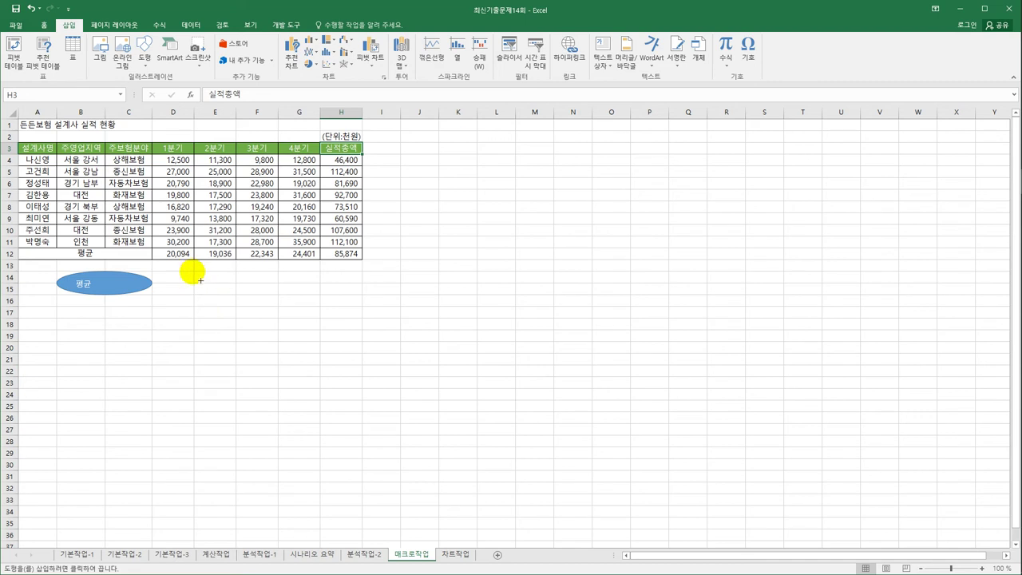
pyautogui.moveTo(194, 272); pyautogui.dragTo(278, 294)
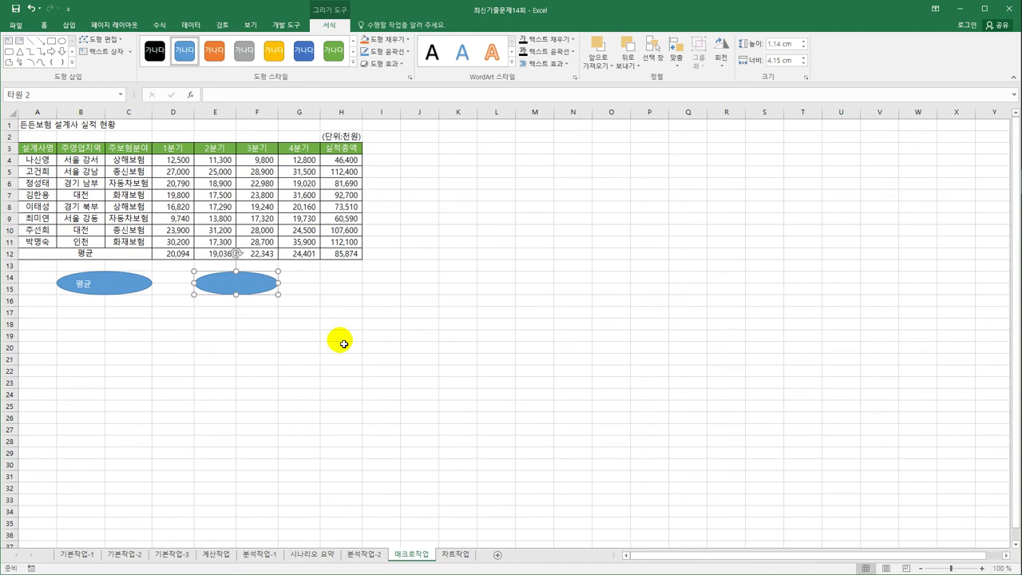
# Assign the 서식 macro to the new ellipse over E14:F15 and label it 서식
pyautogui.rightClick(257, 286)
pyautogui.click(319, 418)
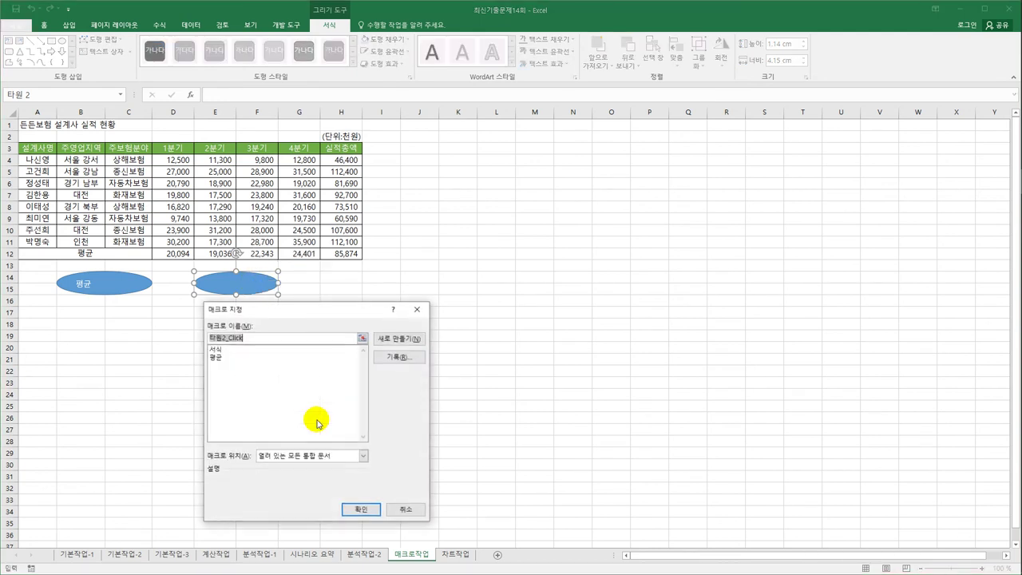
pyautogui.click(231, 351)
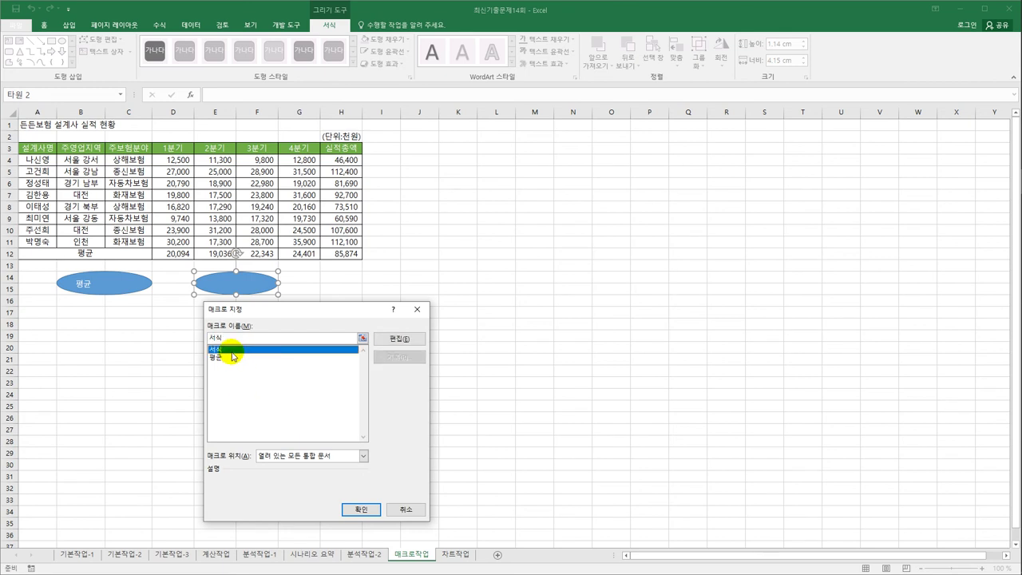
pyautogui.click(361, 508)
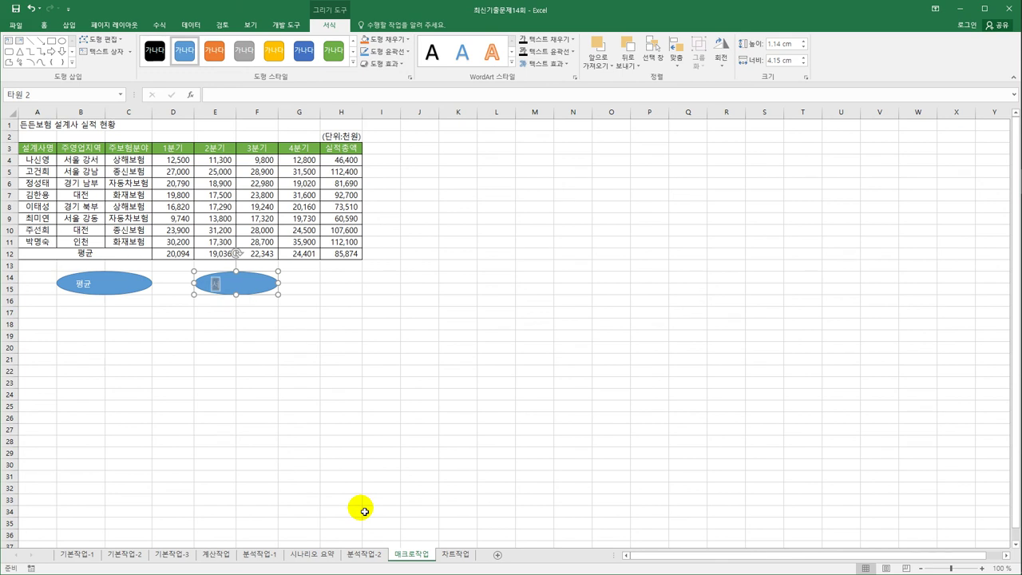
pyautogui.write('서')
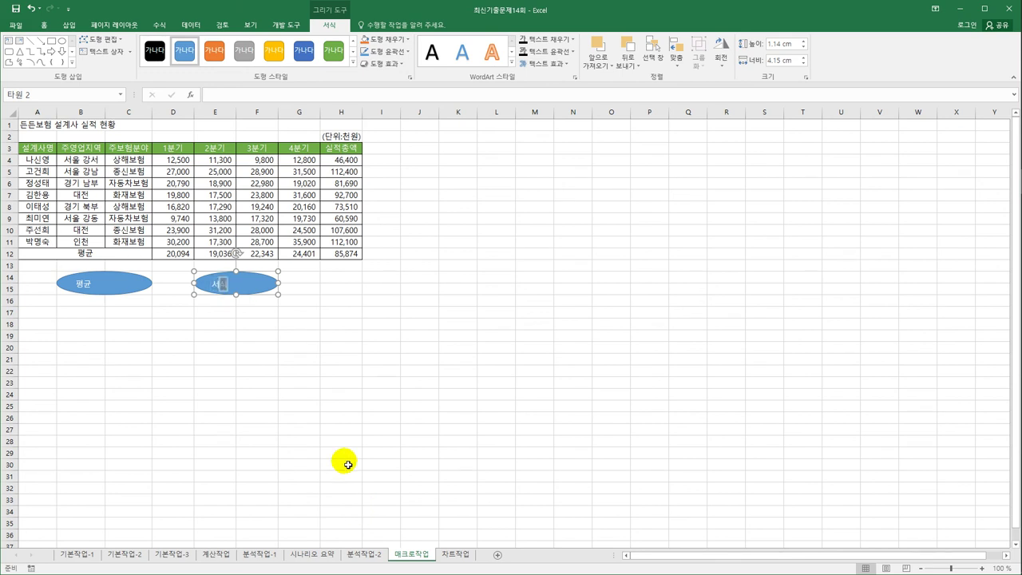
pyautogui.click(331, 382)
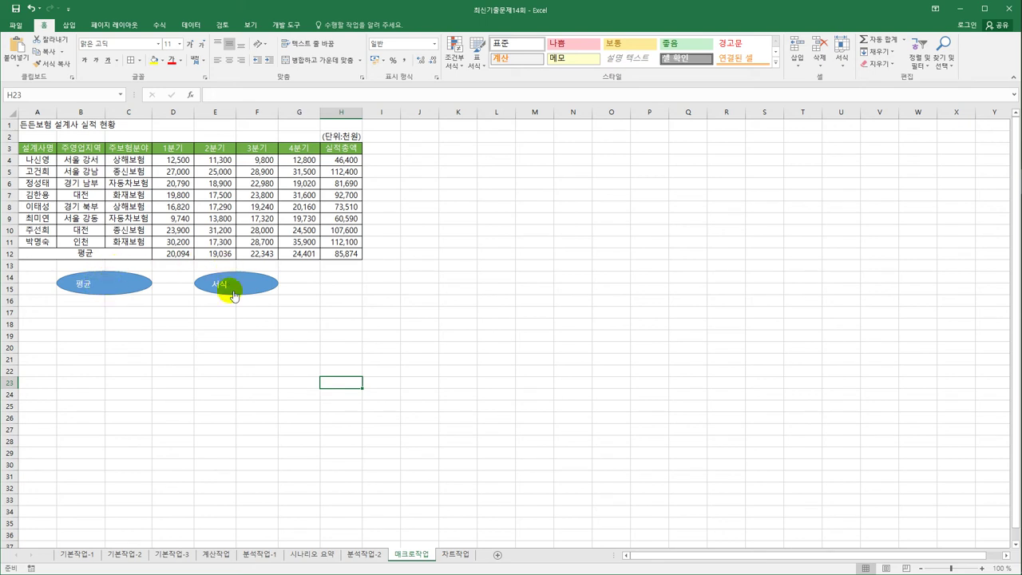
pyautogui.click(399, 370)
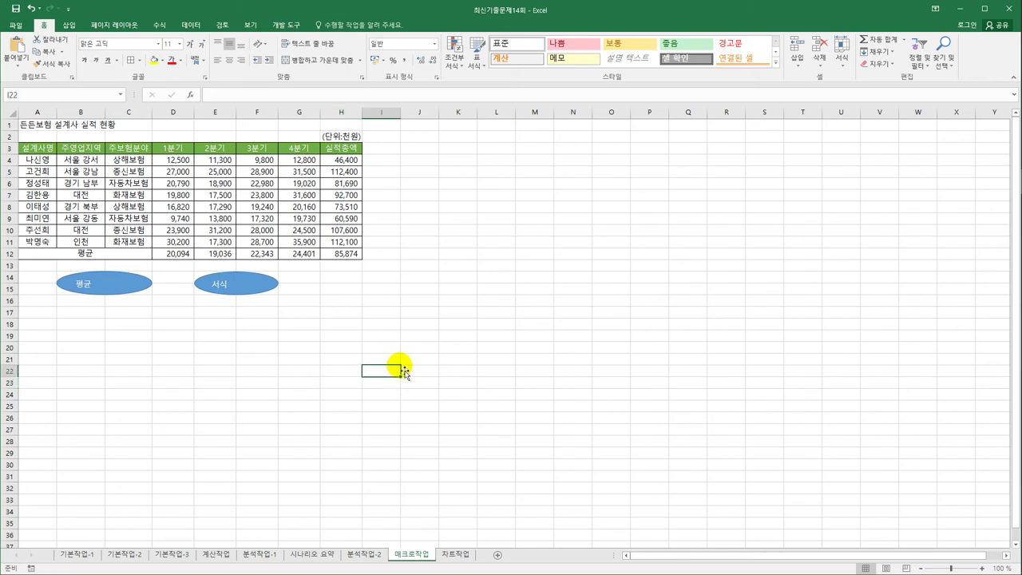
# Go to the 차트작업 sheet and examine the column chart's 번호 series and category axis against the table
pyautogui.click(450, 562)
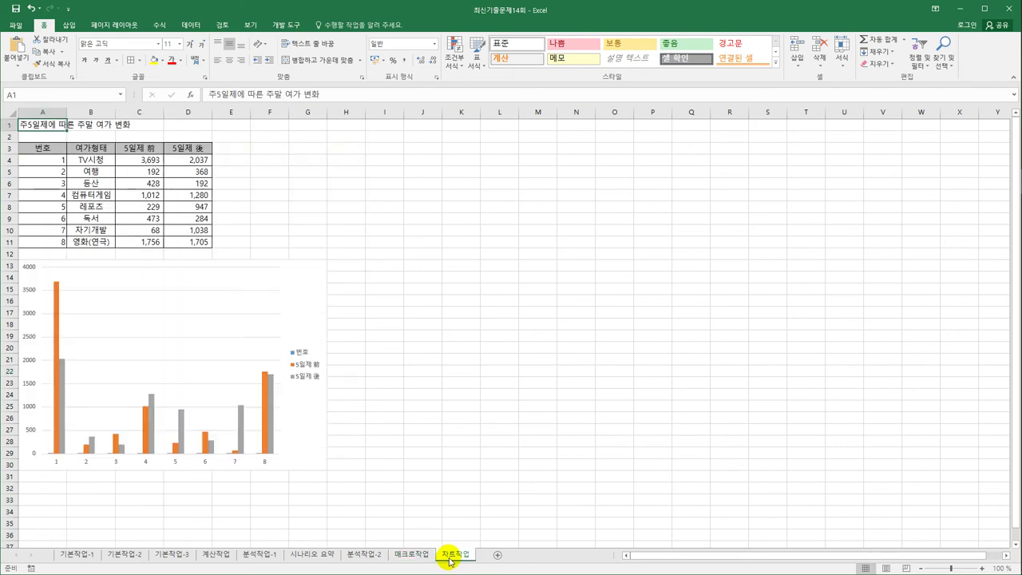
pyautogui.click(423, 410)
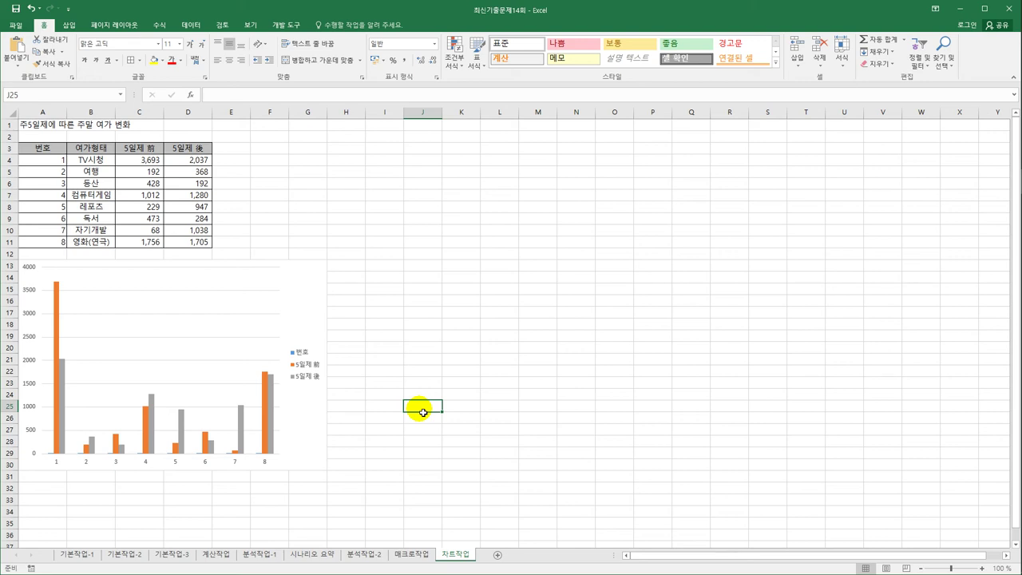
pyautogui.click(49, 456)
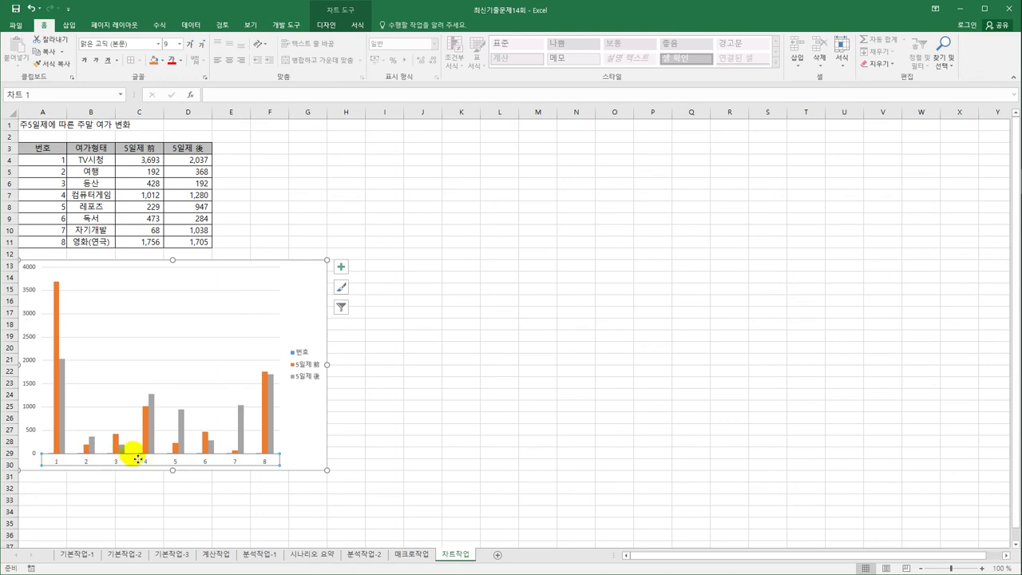
pyautogui.click(390, 442)
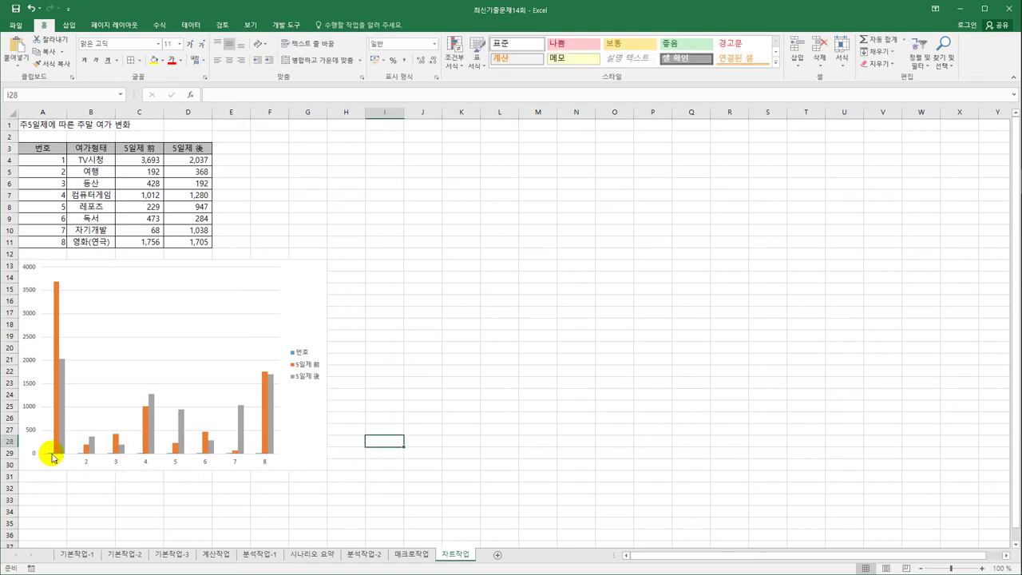
pyautogui.click(53, 457)
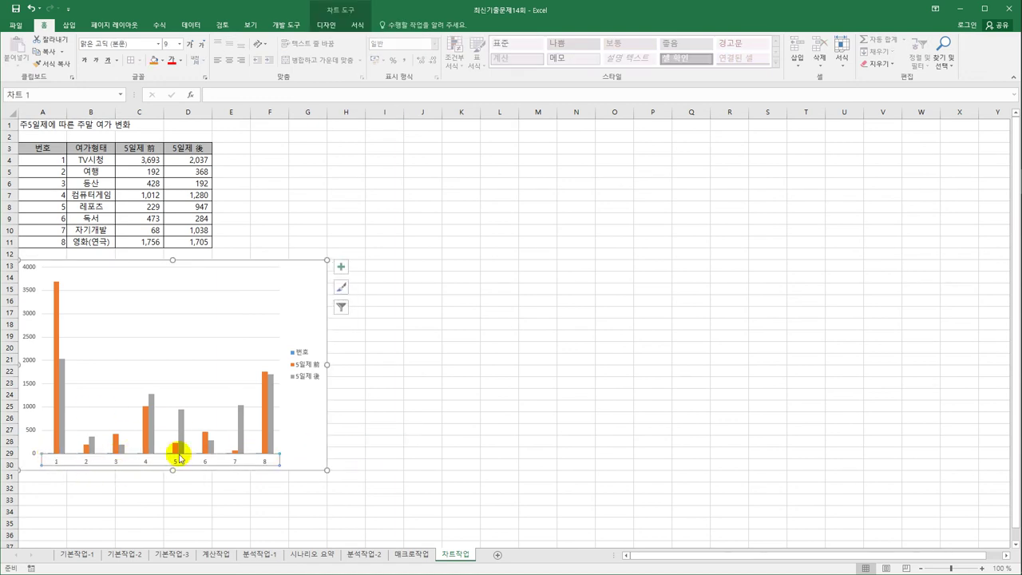
pyautogui.click(451, 426)
pyautogui.click(303, 293)
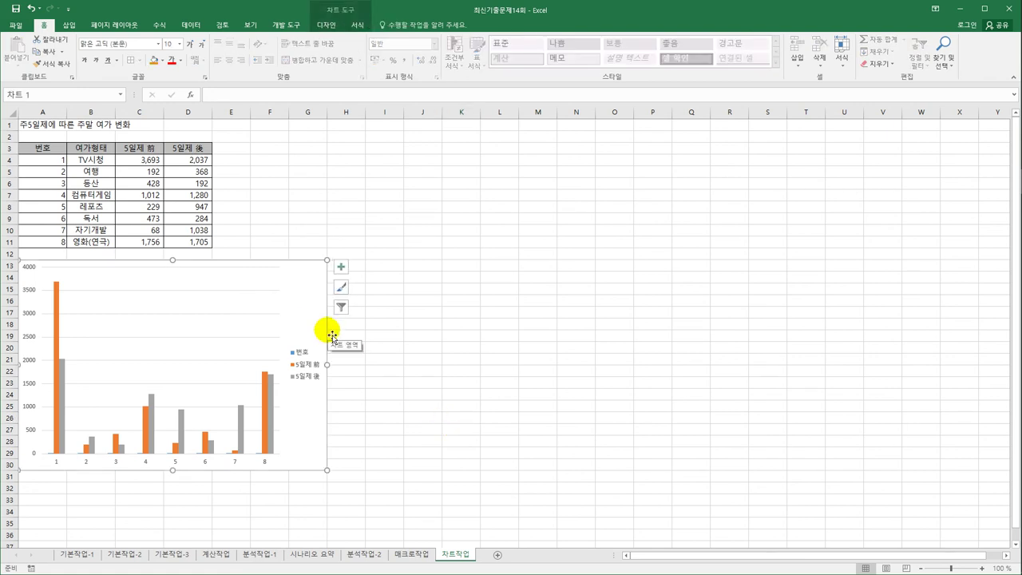
pyautogui.rightClick(307, 280)
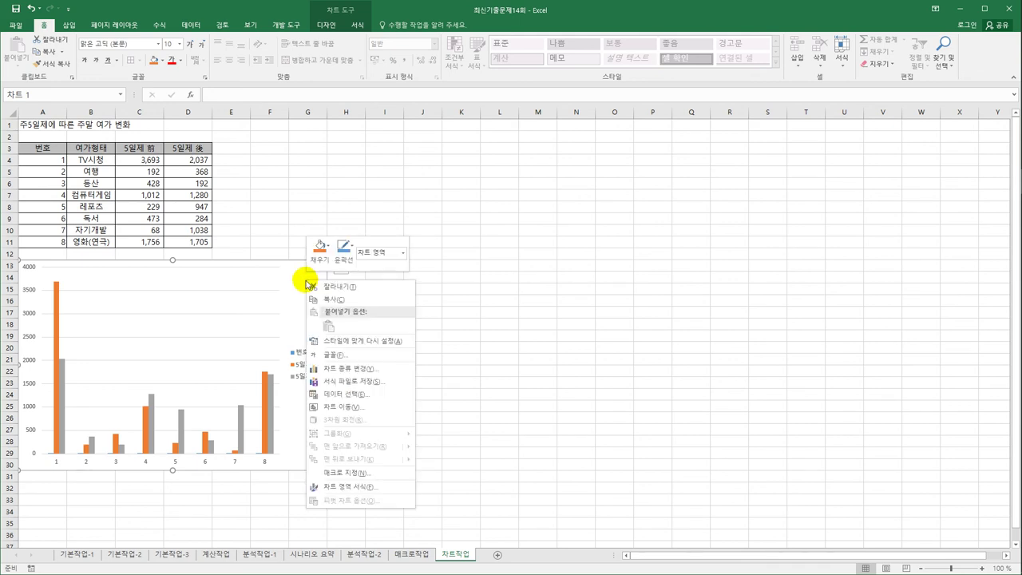
pyautogui.click(383, 395)
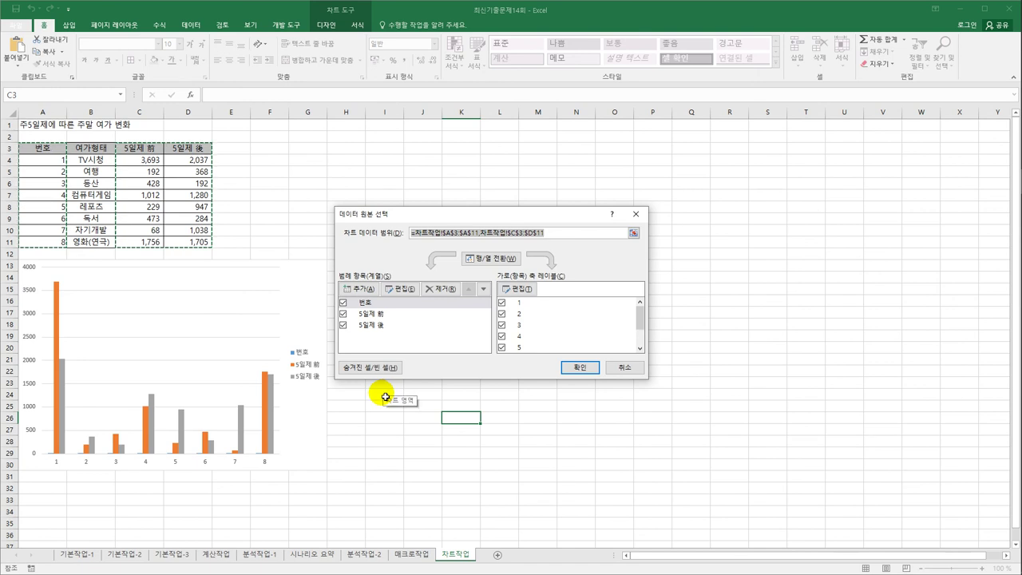
pyautogui.click(372, 304)
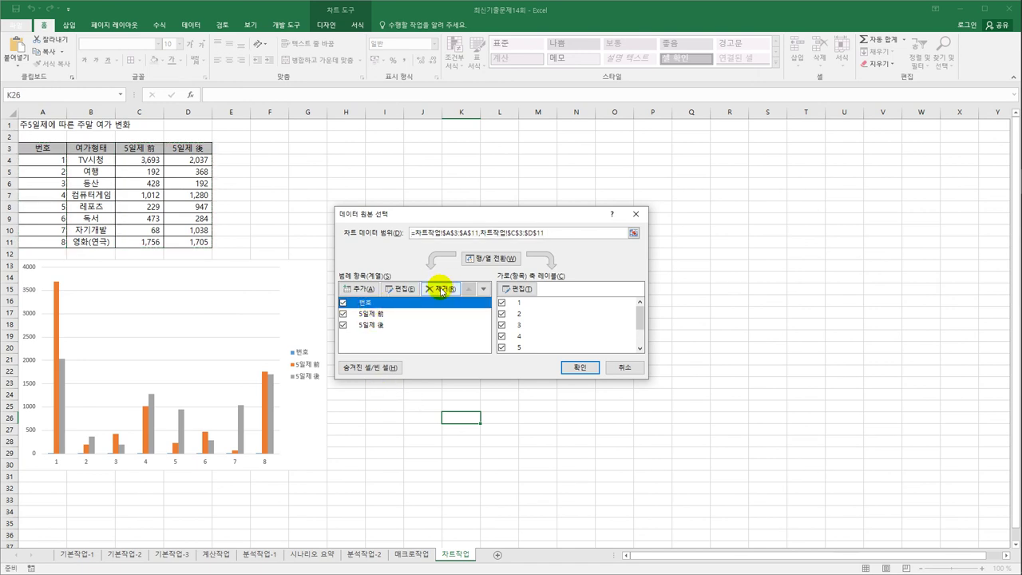
pyautogui.click(593, 369)
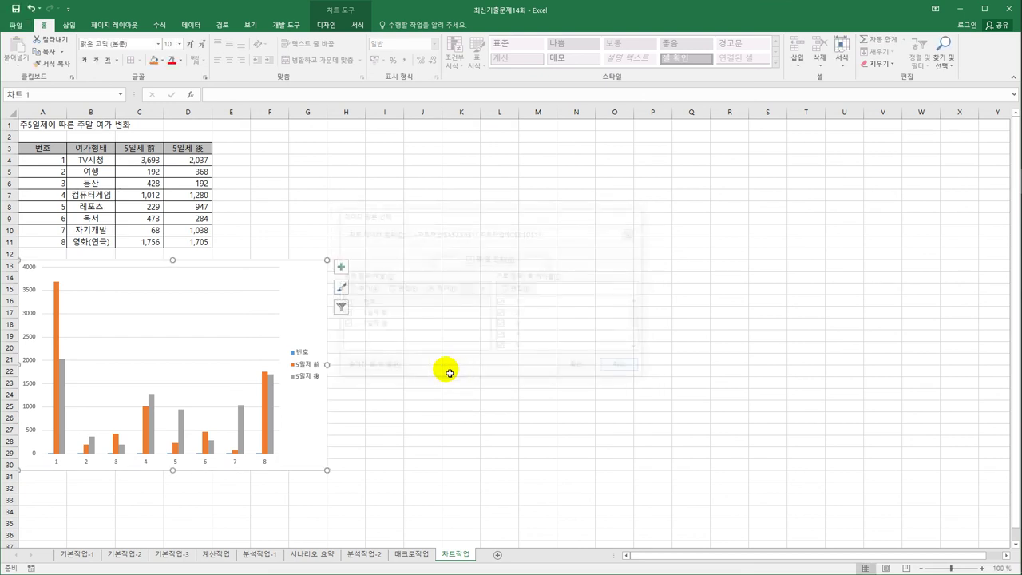
# Select the chart's 번호 series and examine its columns along the horizontal axis
pyautogui.click(345, 26)
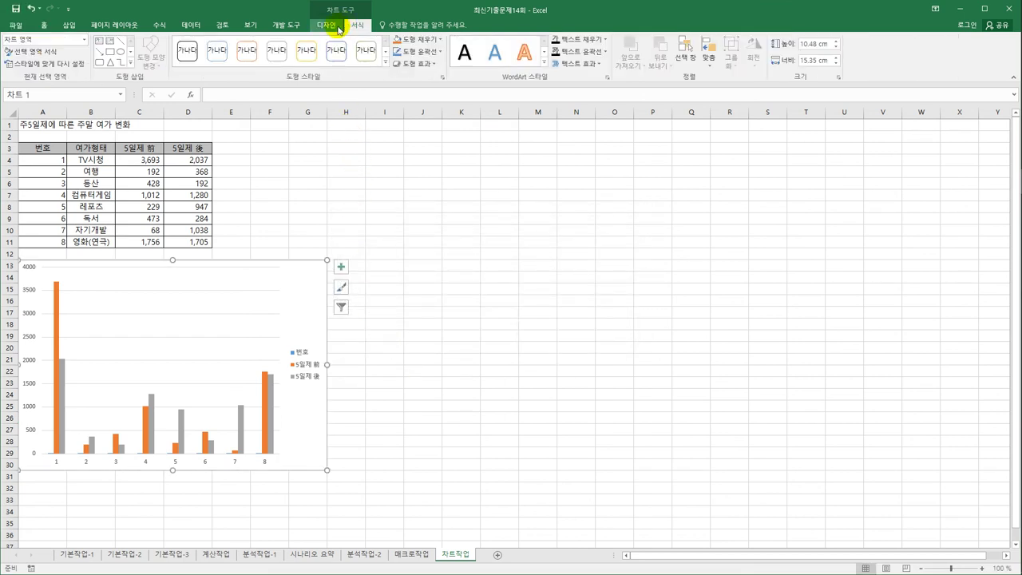
pyautogui.click(339, 30)
pyautogui.click(357, 26)
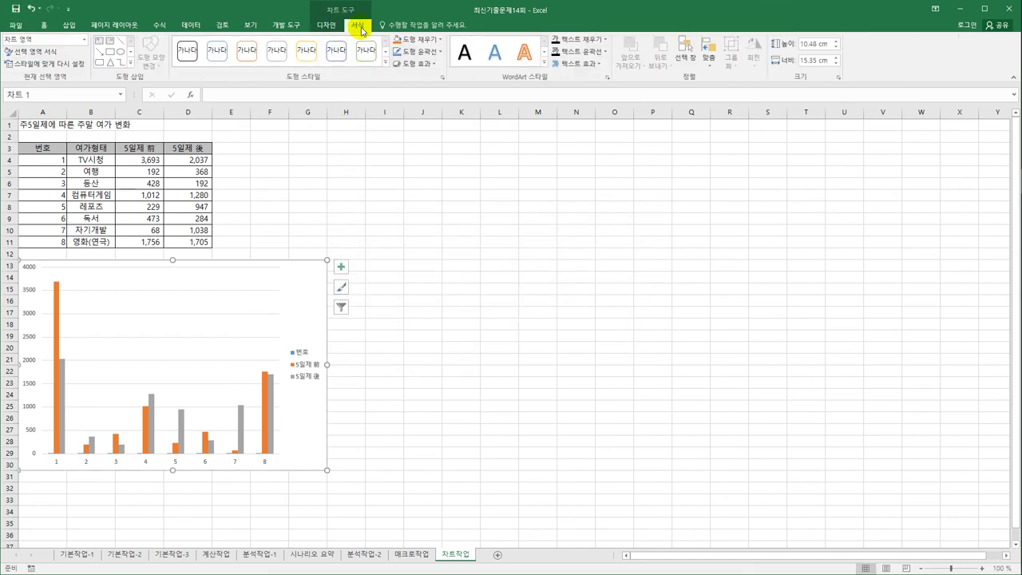
pyautogui.click(84, 39)
pyautogui.click(53, 118)
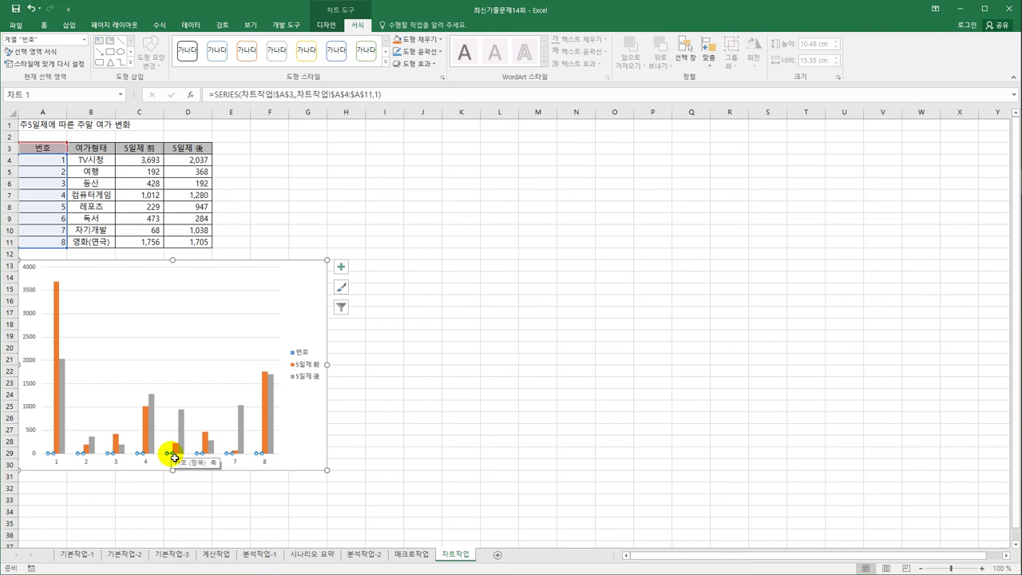
# Remove the 번호 series from the chart's source data
pyautogui.rightClick(307, 283)
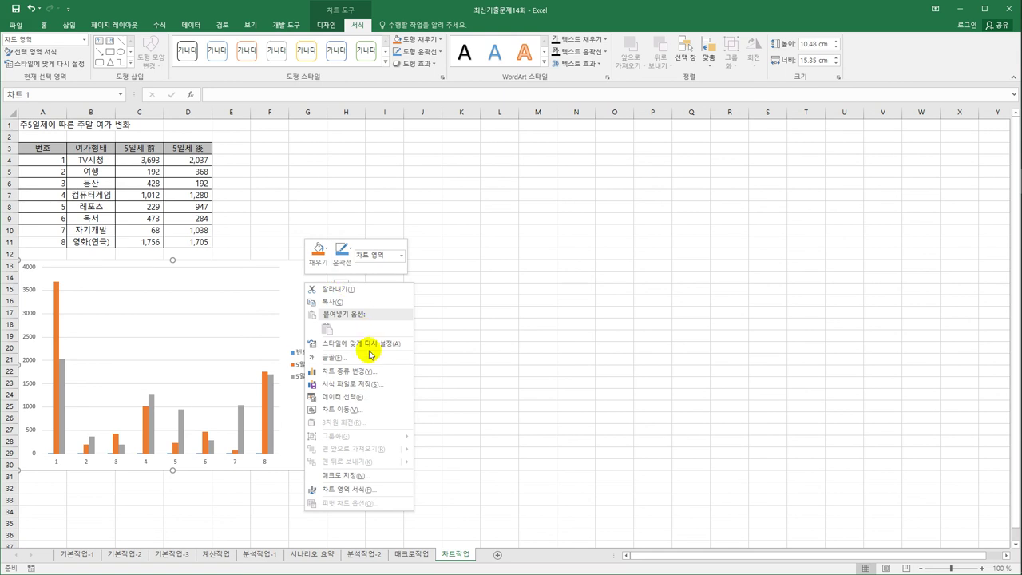
pyautogui.click(382, 397)
pyautogui.click(375, 304)
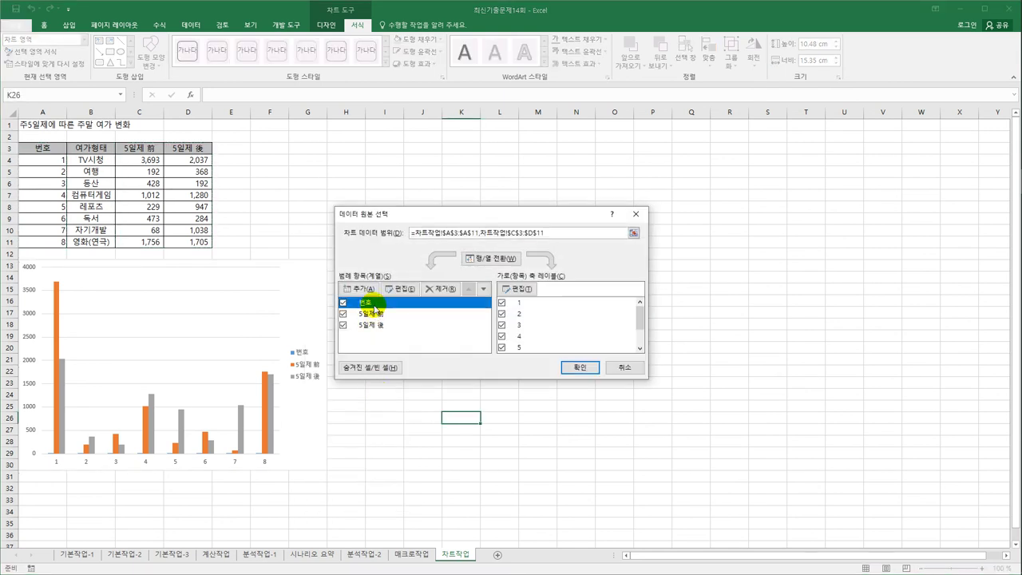
pyautogui.click(439, 289)
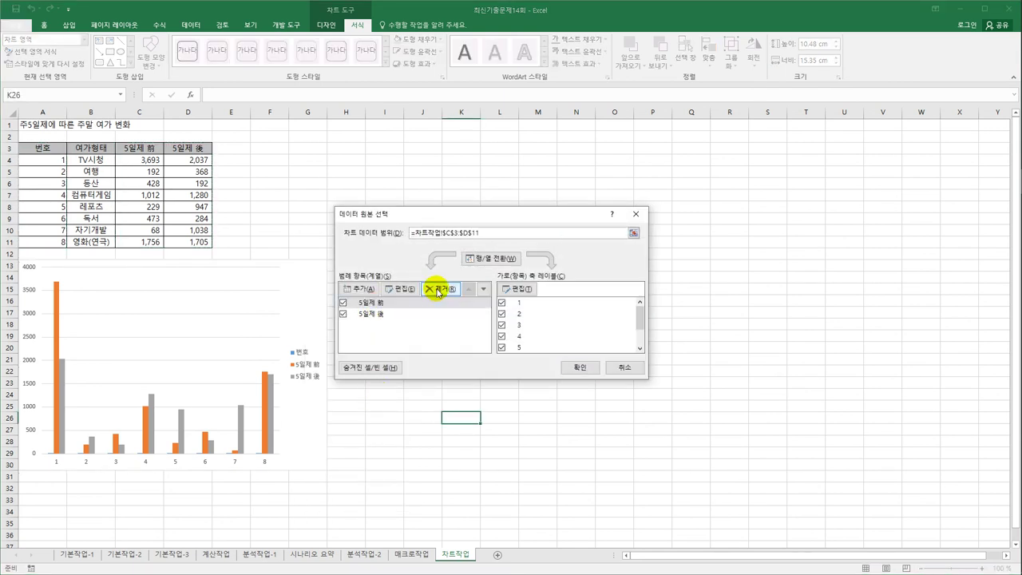
pyautogui.click(575, 369)
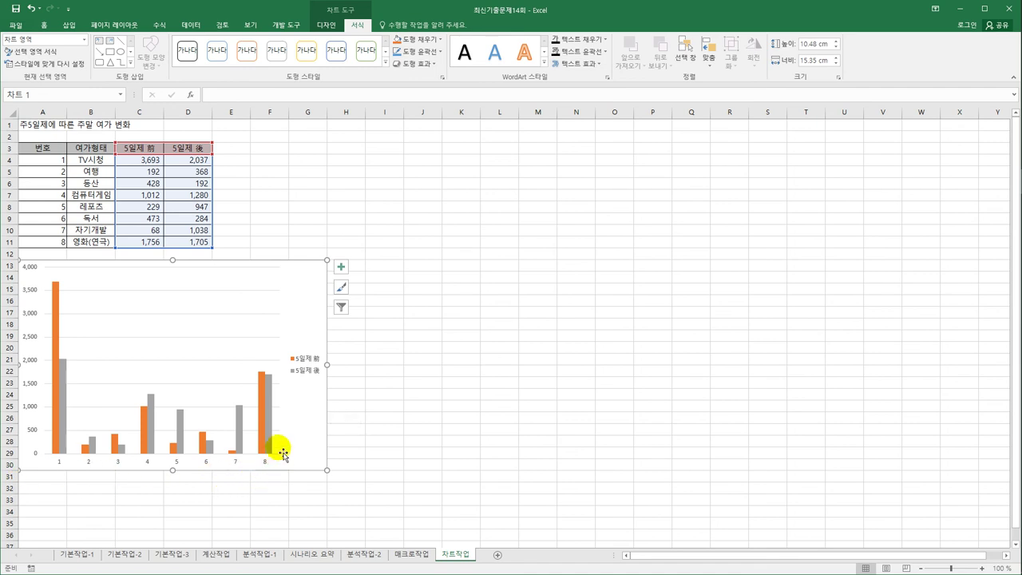
# Set the chart's horizontal axis labels to the 여가형태 names in B4:B11
pyautogui.rightClick(312, 277)
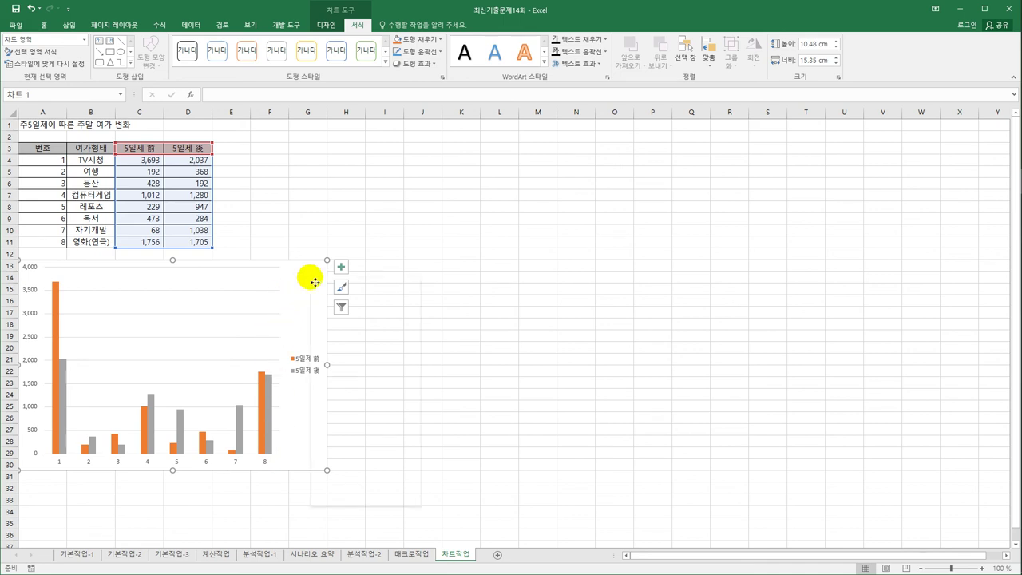
pyautogui.click(372, 390)
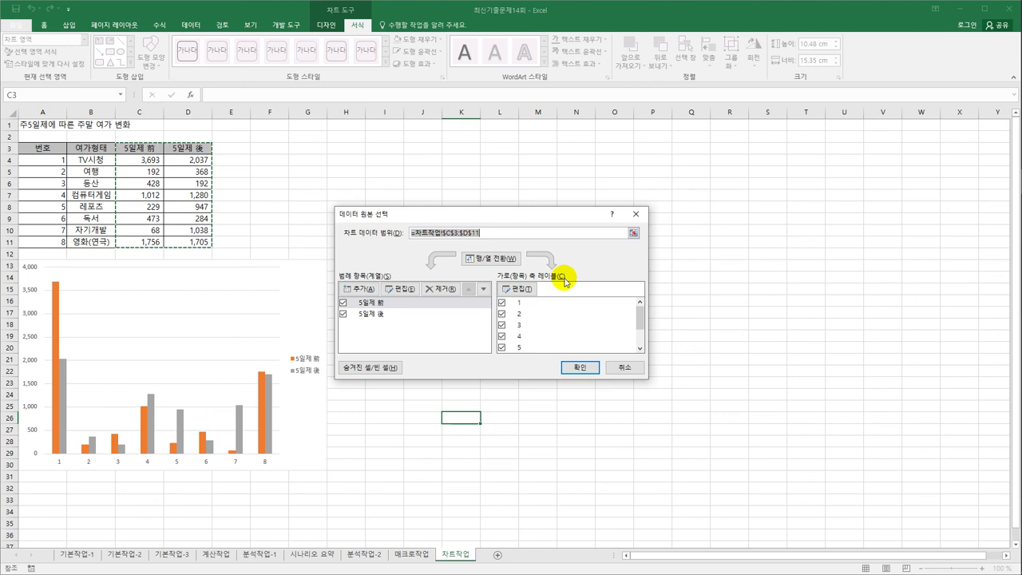
pyautogui.click(523, 289)
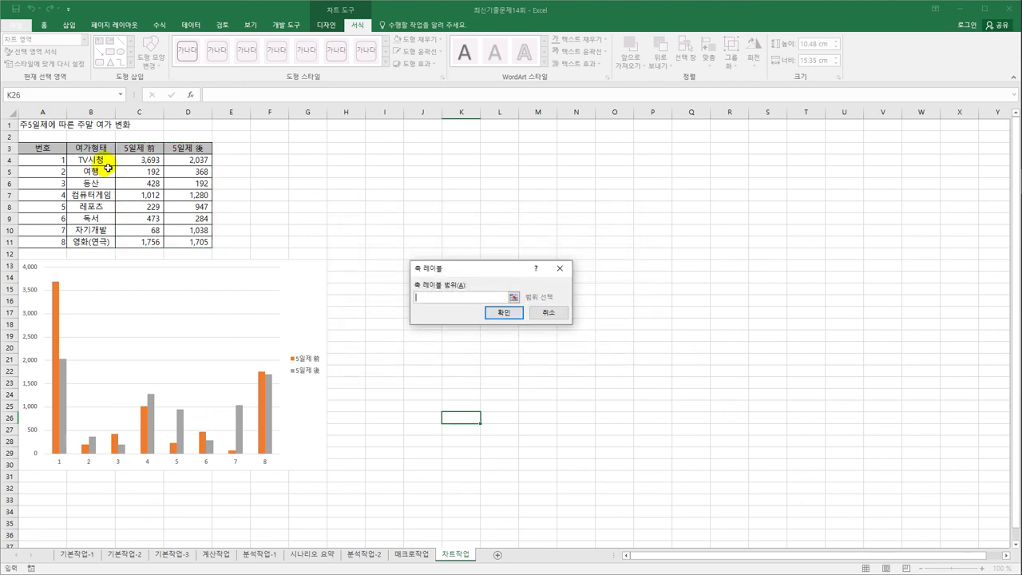
pyautogui.moveTo(107, 162); pyautogui.dragTo(88, 247)
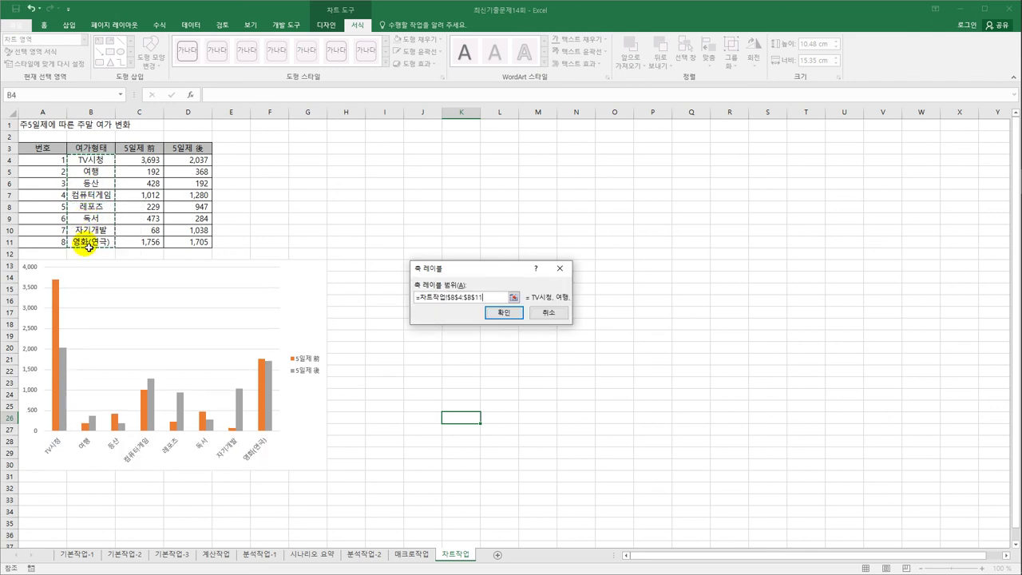
pyautogui.click(502, 313)
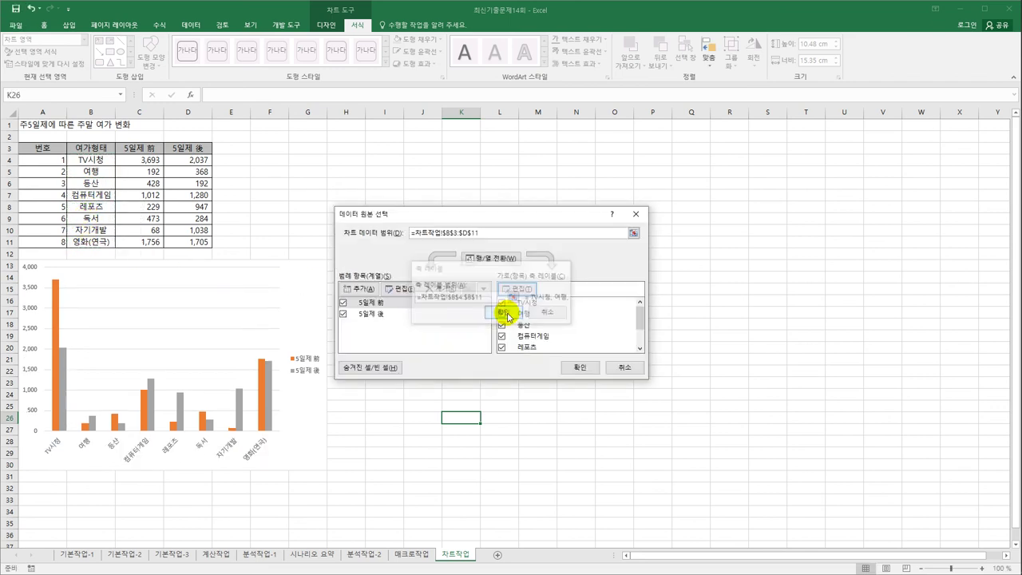
pyautogui.click(572, 370)
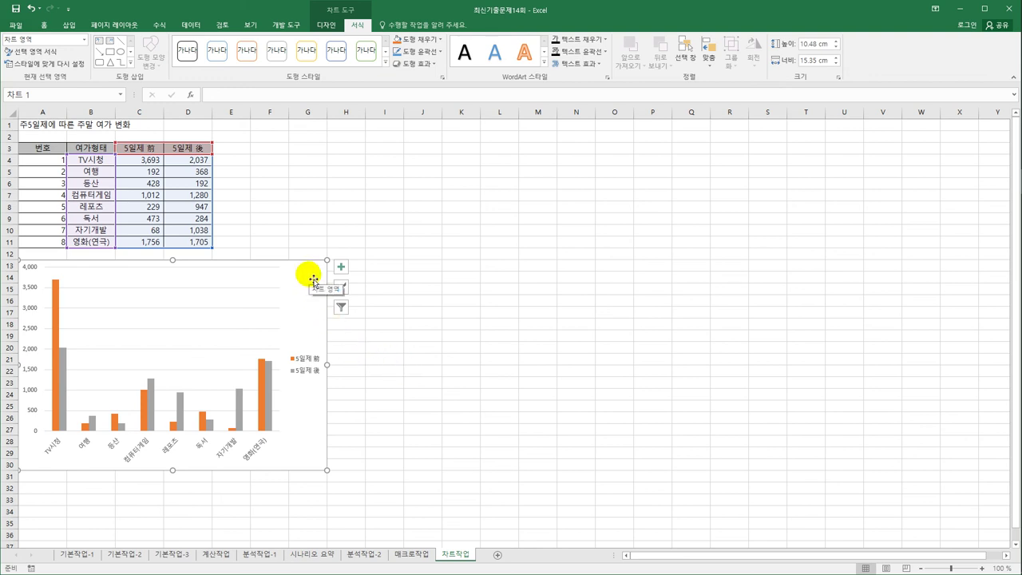
# Add a chart title above the plot reading 주말 여가 변화
pyautogui.click(343, 269)
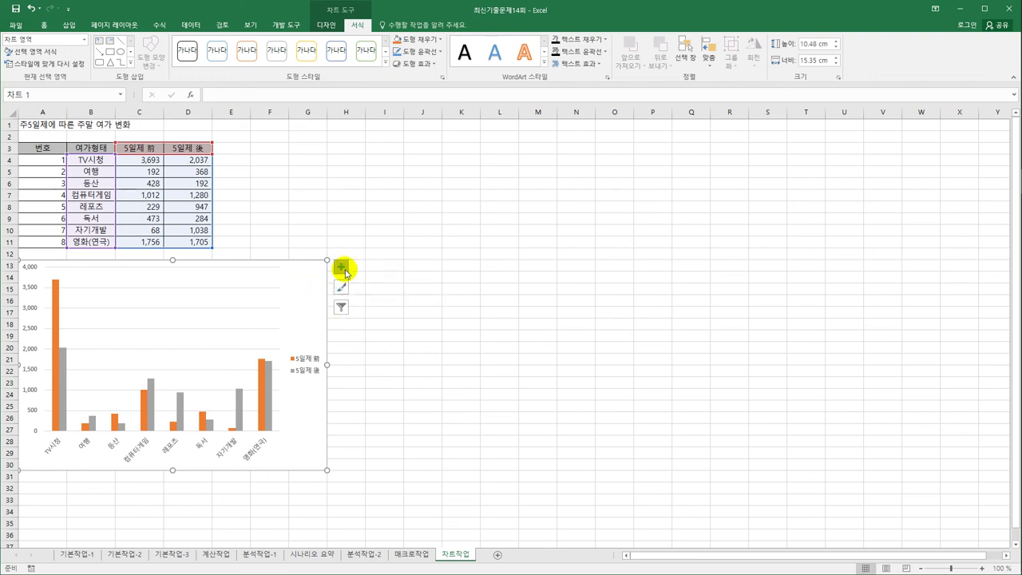
pyautogui.click(376, 297)
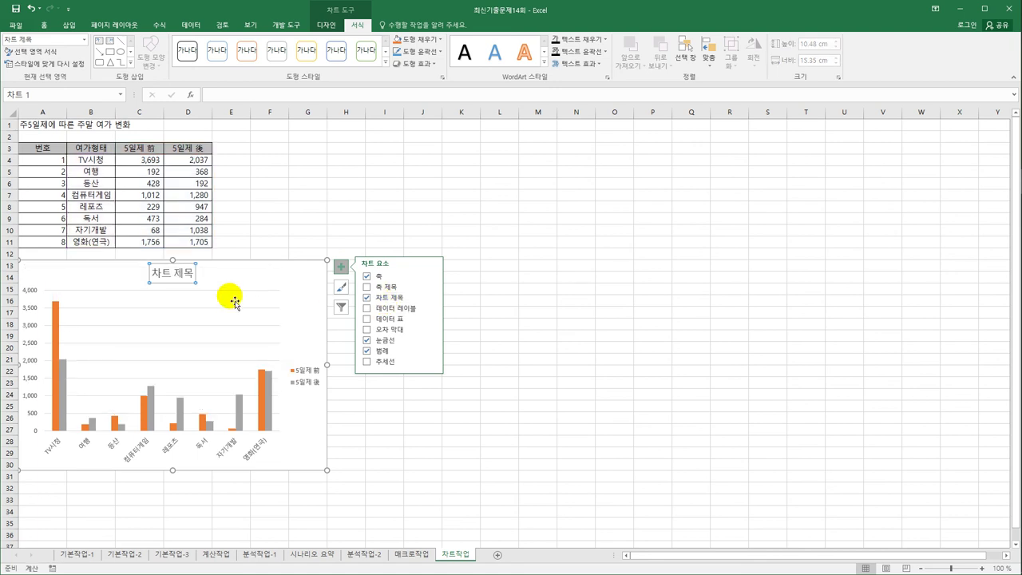
pyautogui.moveTo(149, 270); pyautogui.dragTo(209, 277)
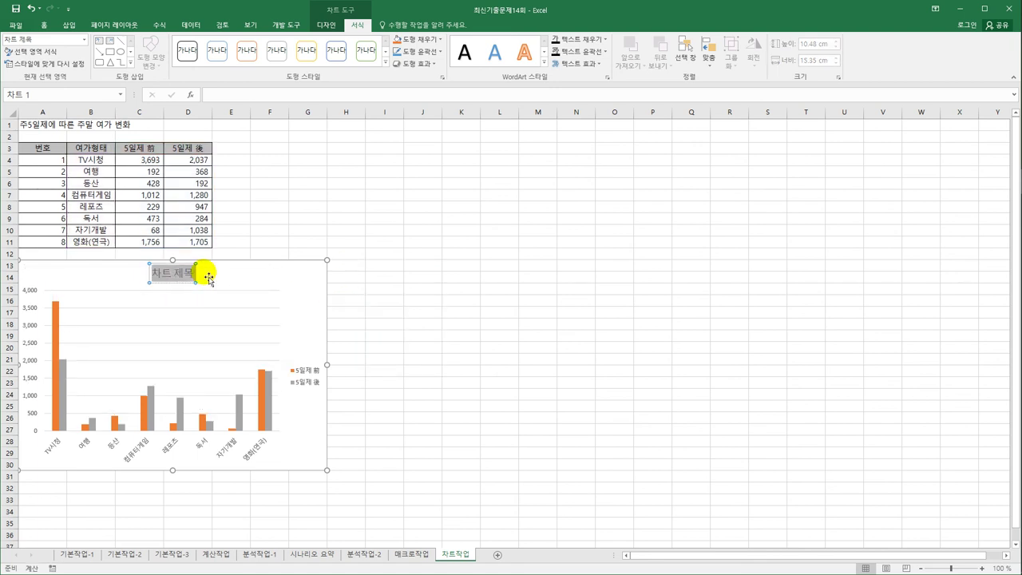
pyautogui.write('주')
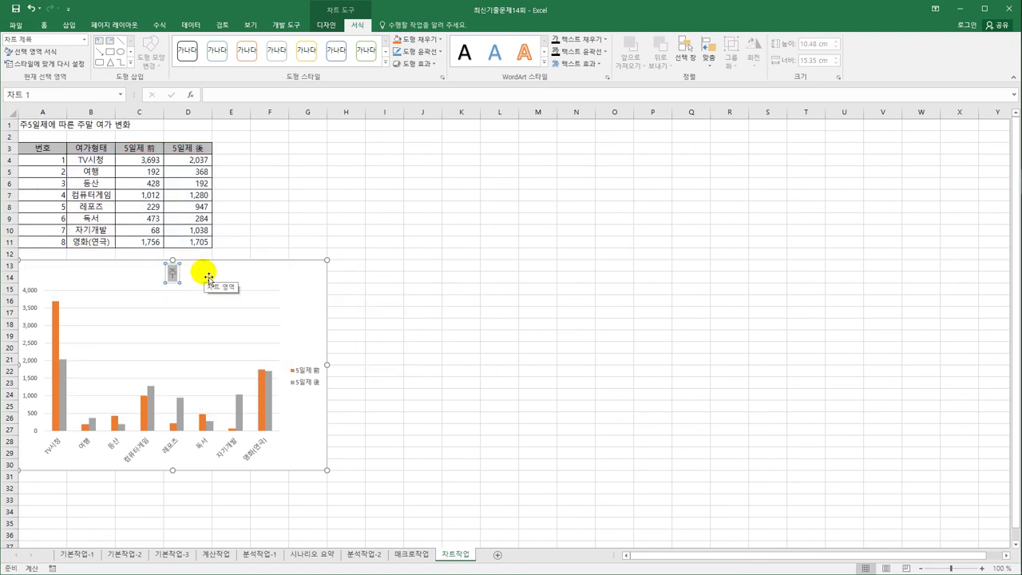
pyautogui.write('말 여가 변화')
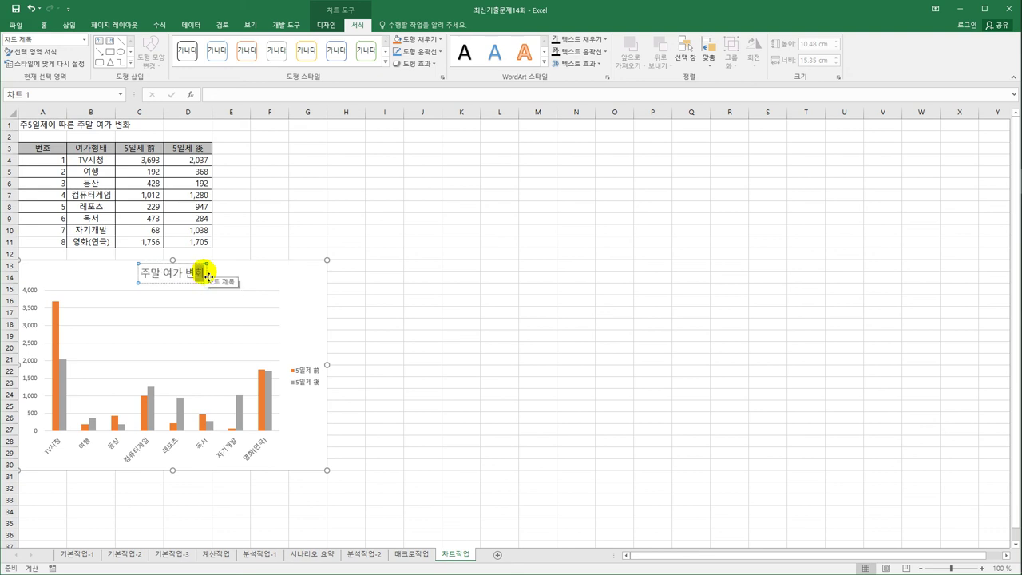
pyautogui.click(199, 266)
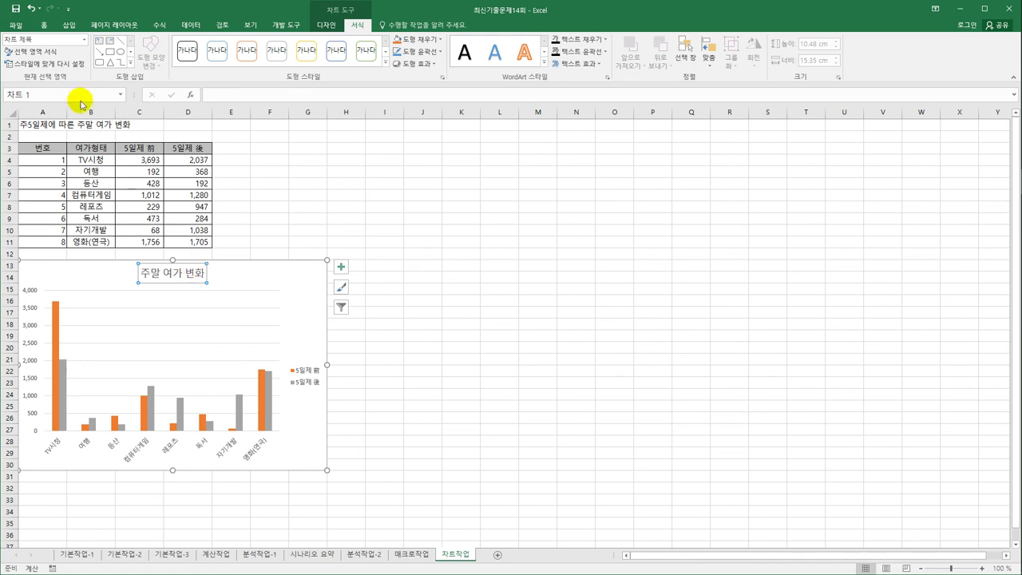
# Set the chart title's font size to 20
pyautogui.click(45, 24)
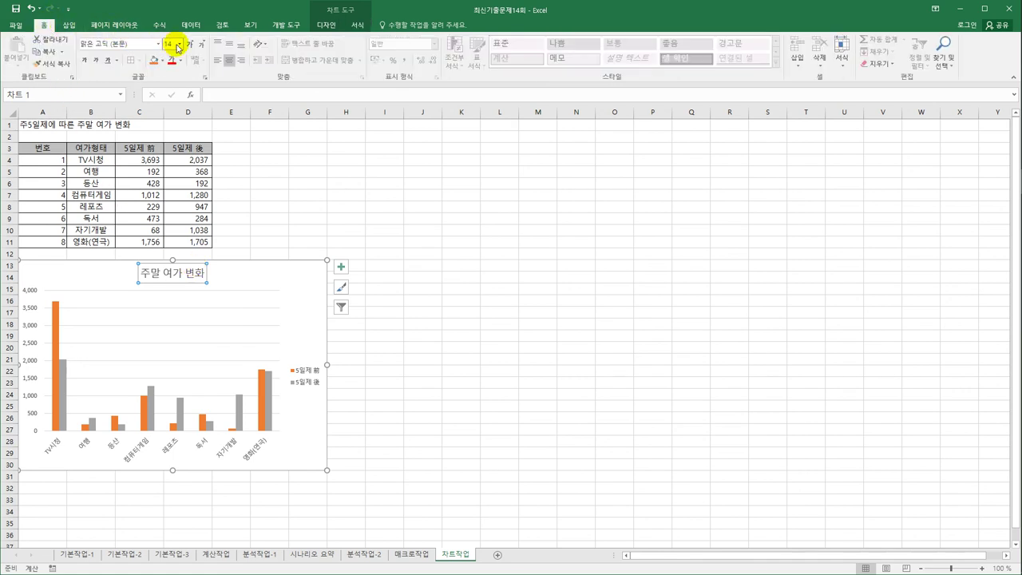
pyautogui.click(179, 44)
pyautogui.click(177, 148)
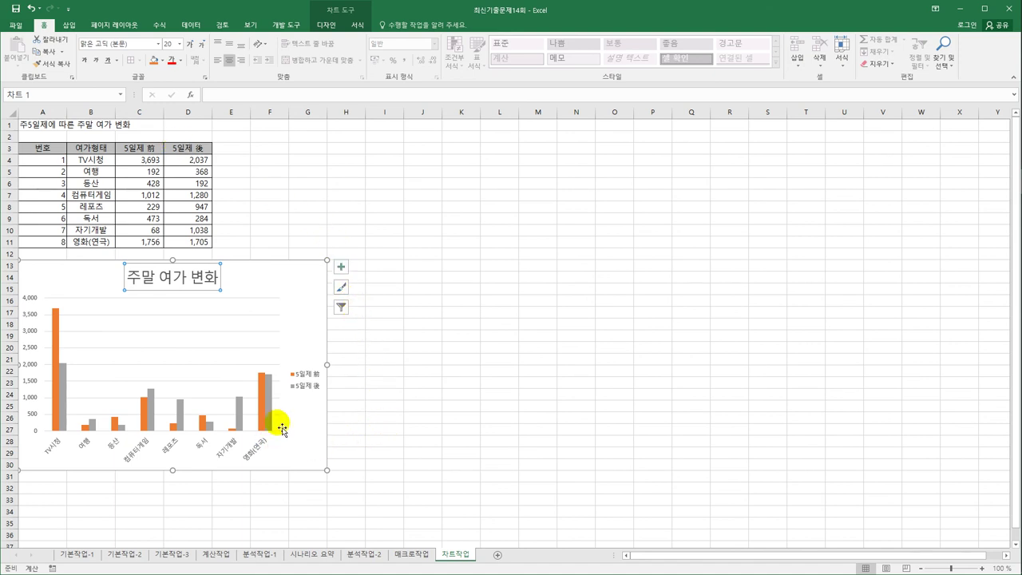
# Change the chart type of the 5일제 後 series to 표식이 있는 꺾은선형 (line with markers)
pyautogui.click(270, 387)
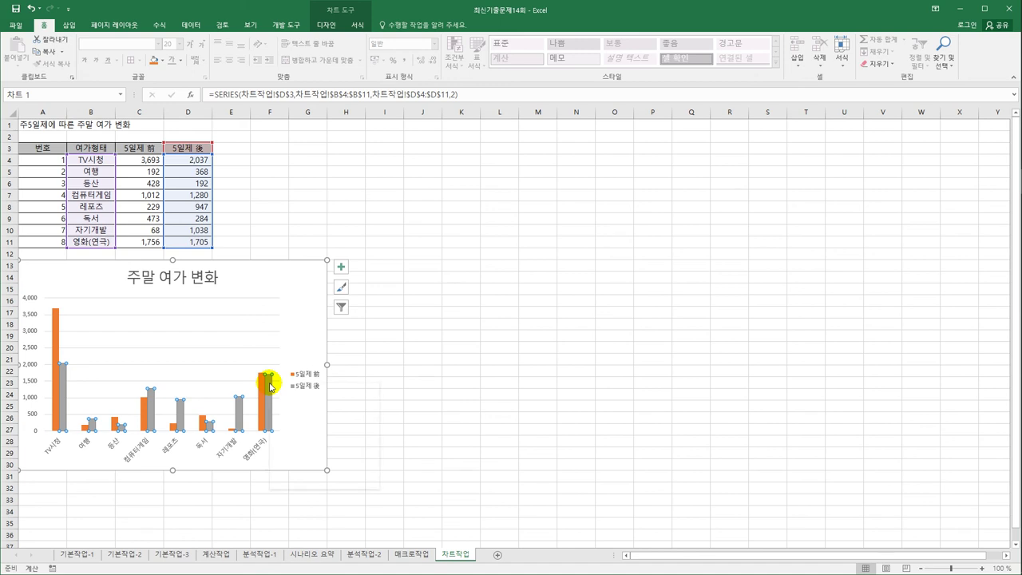
pyautogui.rightClick(269, 387)
pyautogui.click(334, 425)
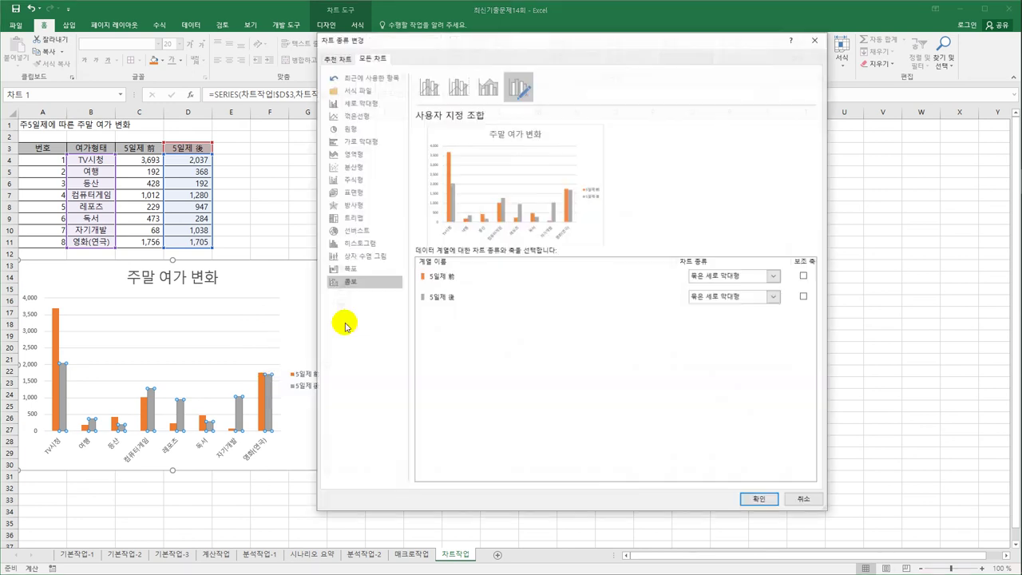
pyautogui.click(453, 304)
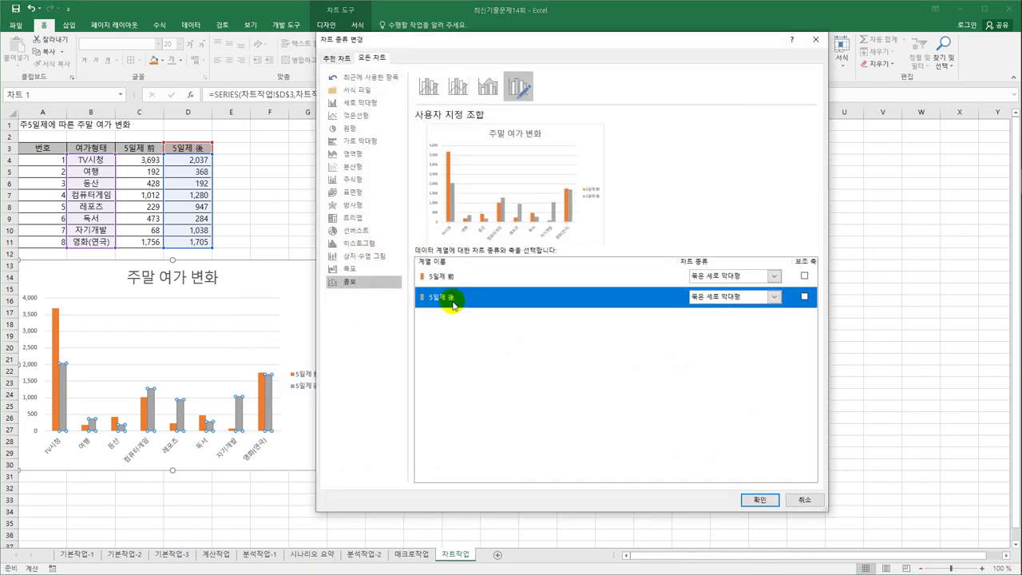
pyautogui.click(775, 297)
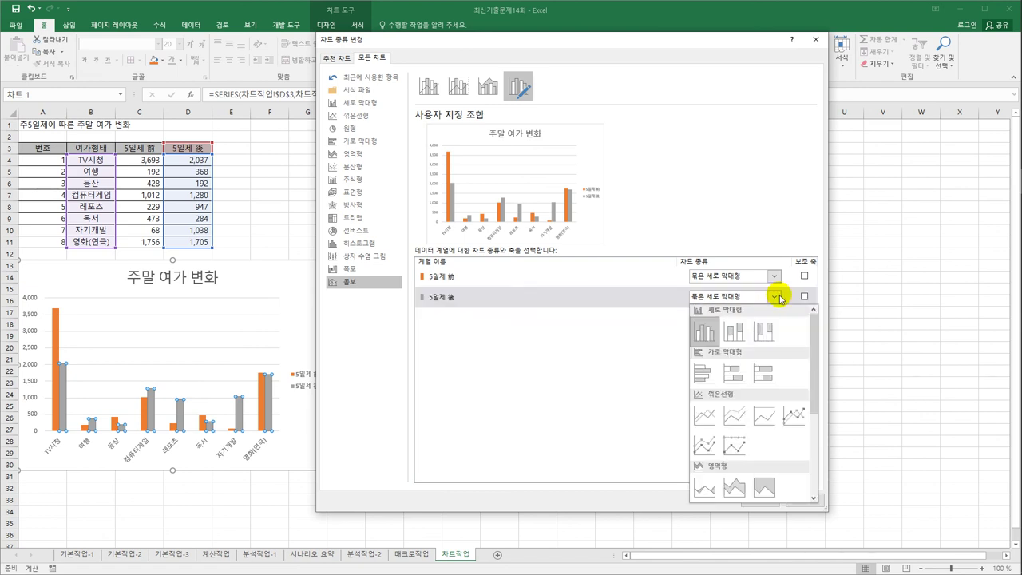
pyautogui.click(799, 413)
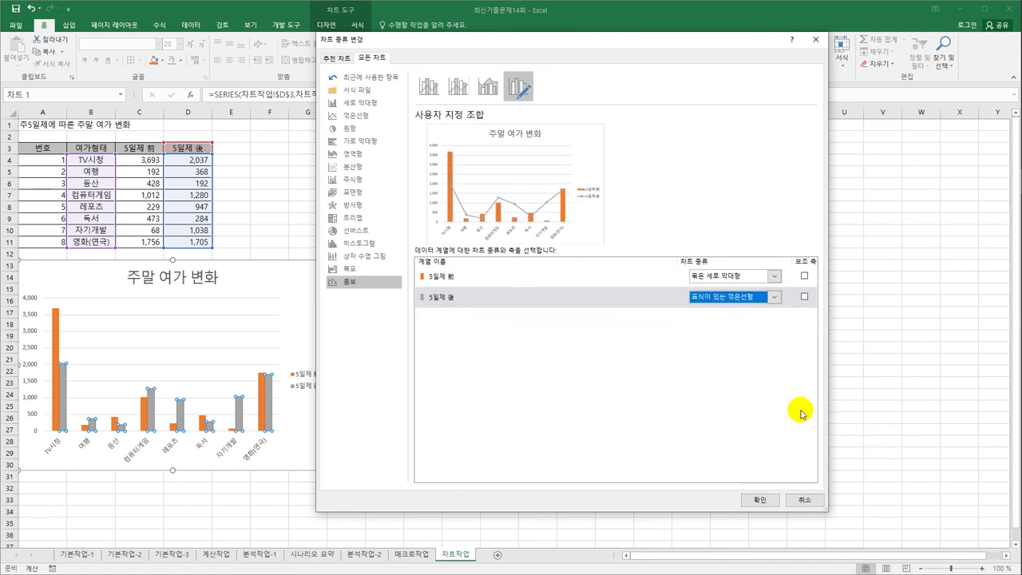
pyautogui.click(758, 501)
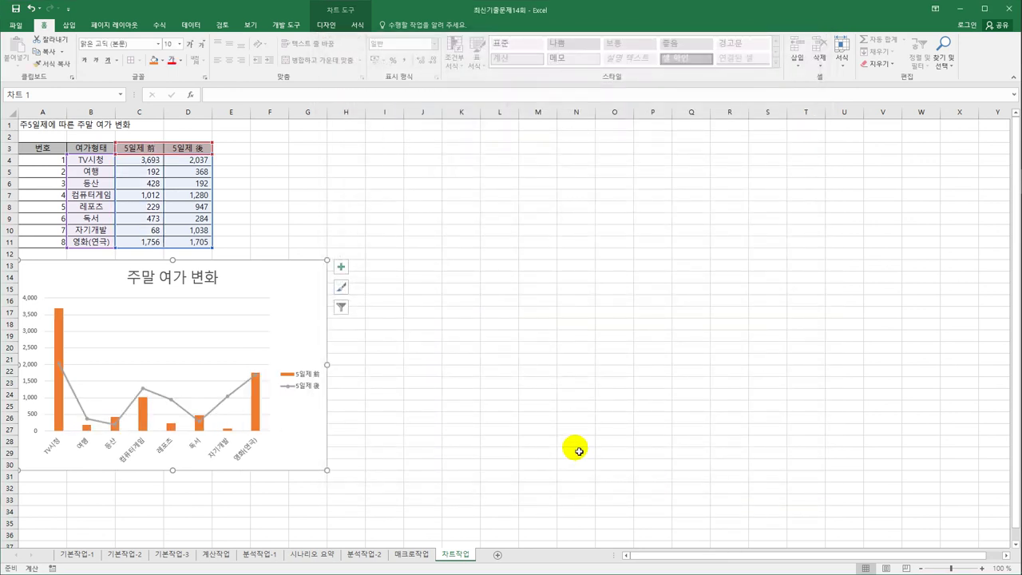
# Place the chart's legend below the plot with the 아래쪽 option
pyautogui.click(339, 270)
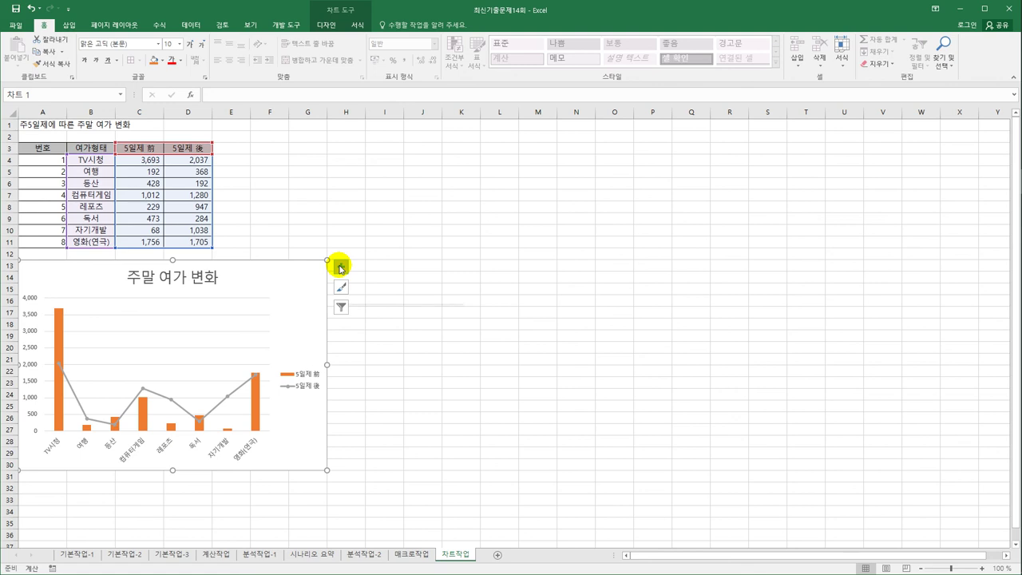
pyautogui.click(340, 268)
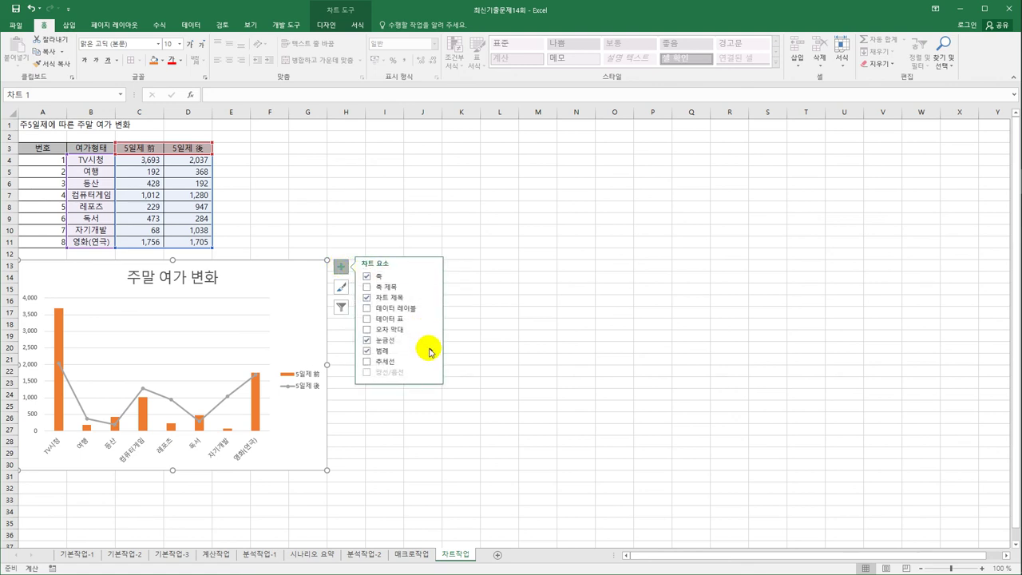
pyautogui.click(431, 351)
pyautogui.click(461, 387)
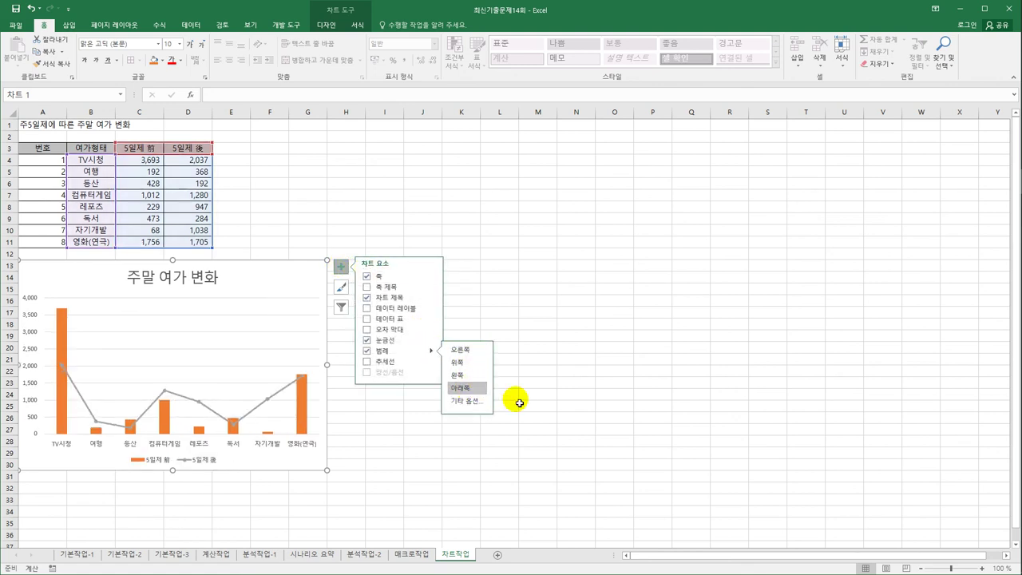
# Set the chart area's border width to 3 pt with rounded corners (둥근 모서리) and deselect the chart
pyautogui.rightClick(317, 280)
pyautogui.click(370, 482)
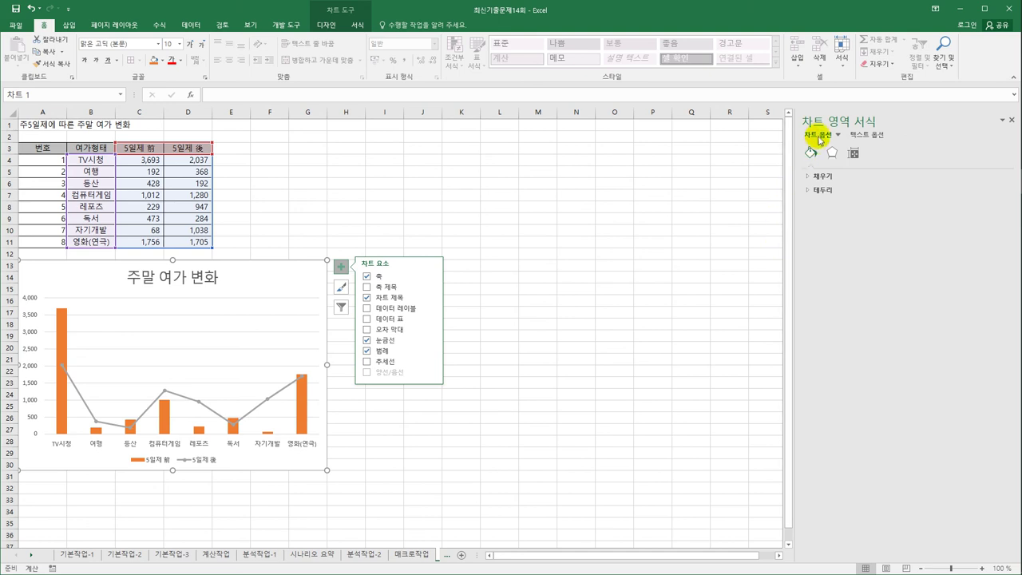
pyautogui.click(813, 191)
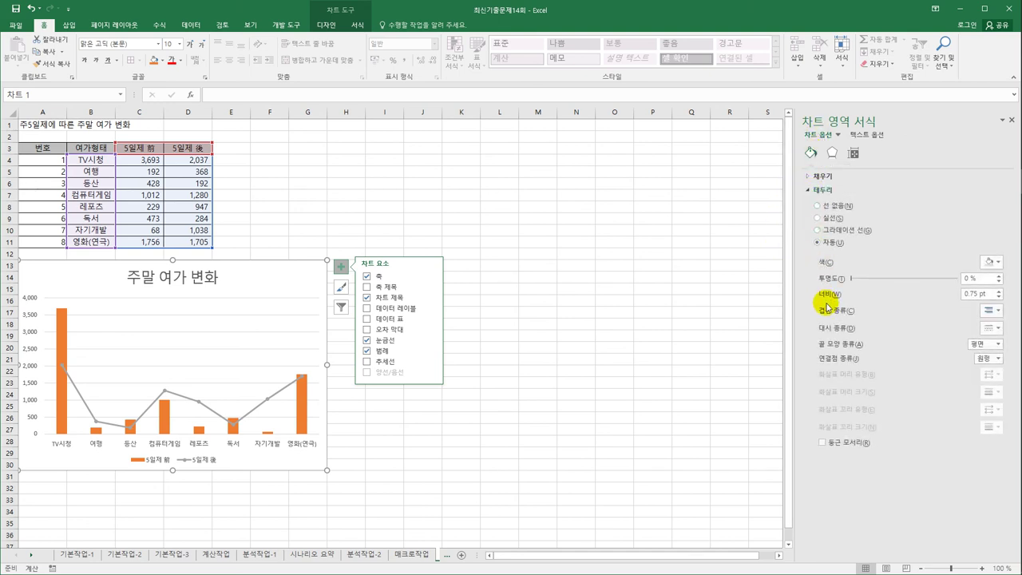
pyautogui.moveTo(988, 294); pyautogui.dragTo(955, 299)
pyautogui.write('3')
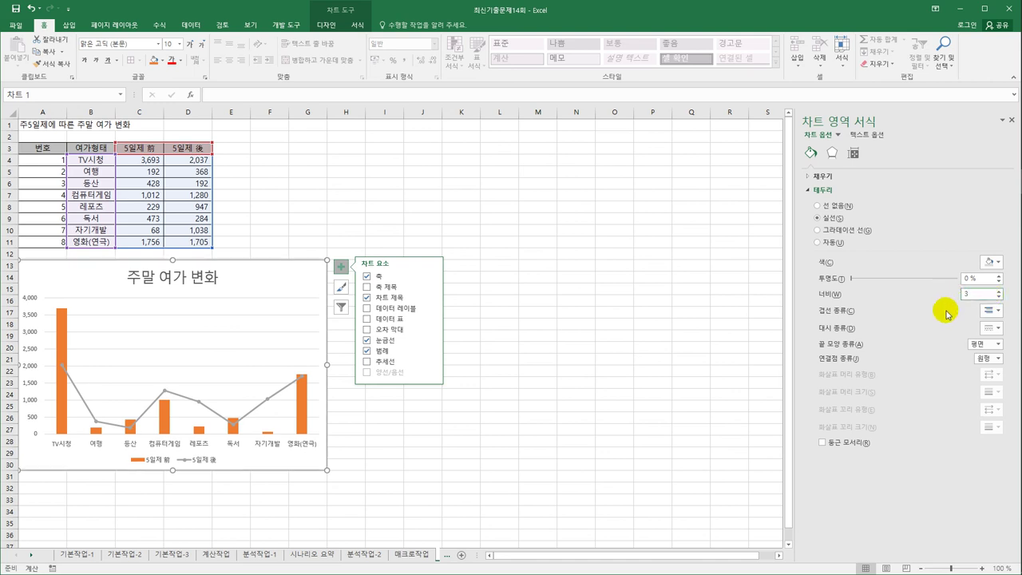
pyautogui.press('Return')
pyautogui.click(860, 446)
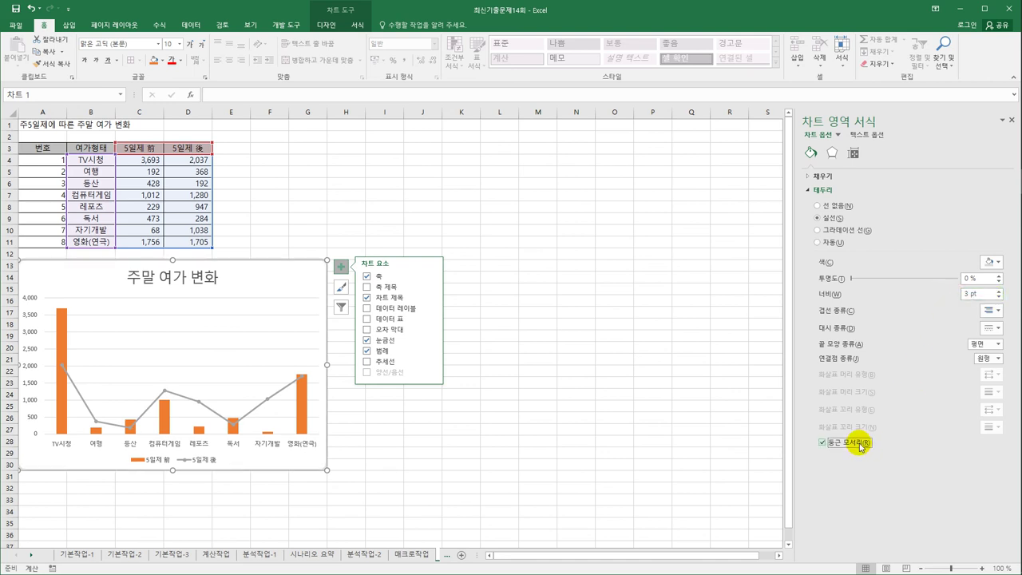
pyautogui.click(667, 446)
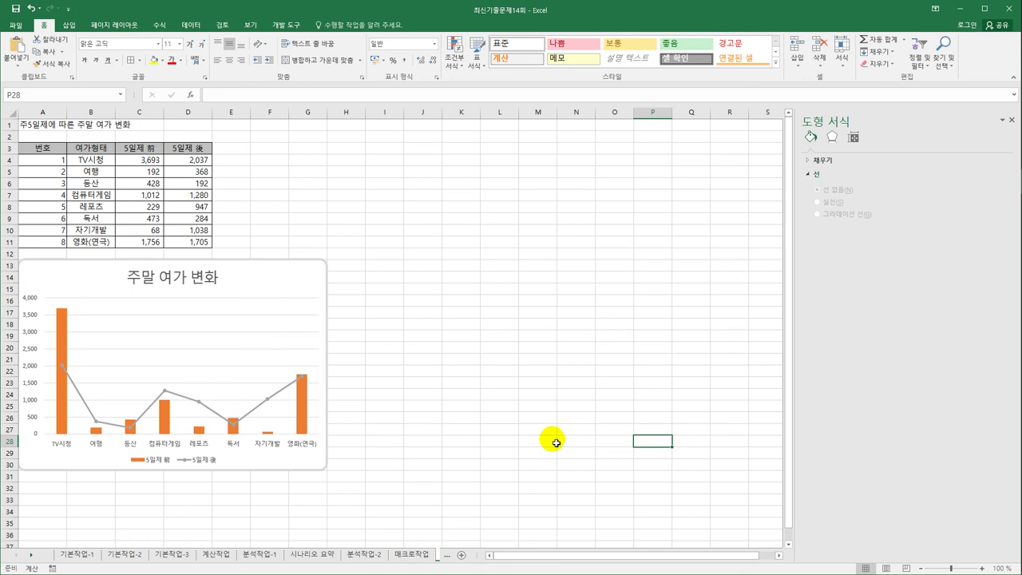
pyautogui.click(478, 407)
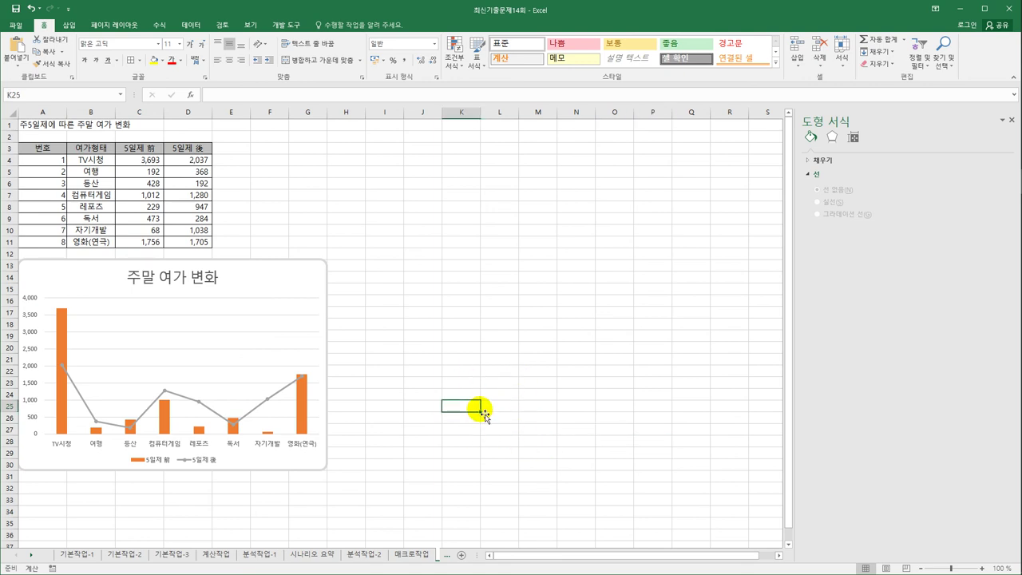